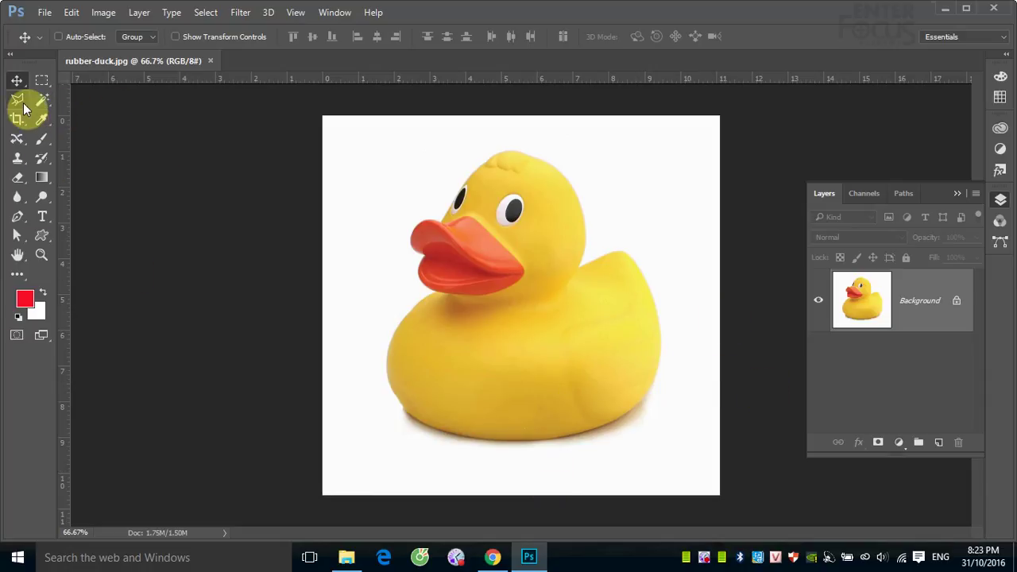
# Select the duck by Magic Wand-picking the white background and inverting the selection
pyautogui.click(39, 101)
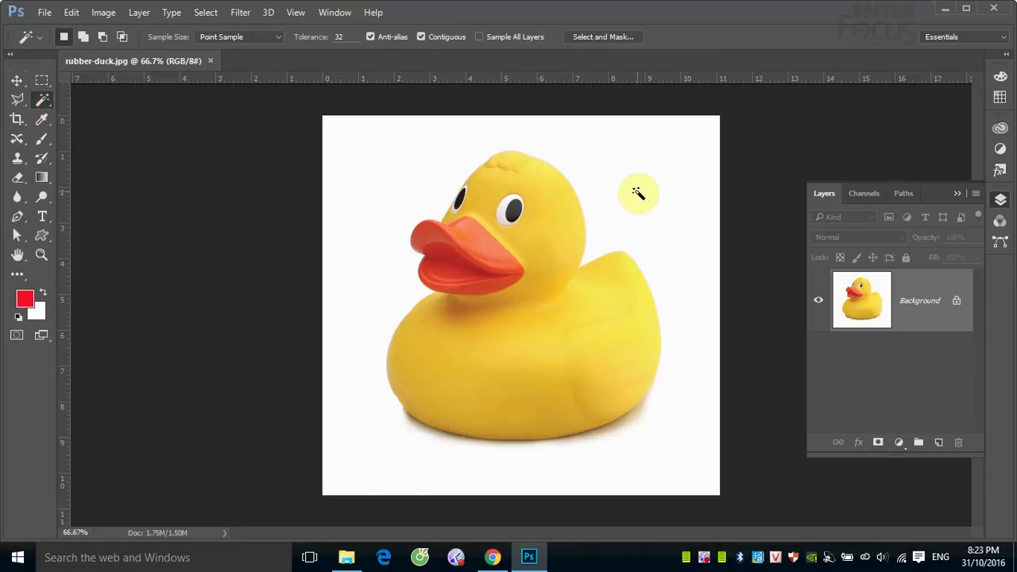
pyautogui.click(637, 191)
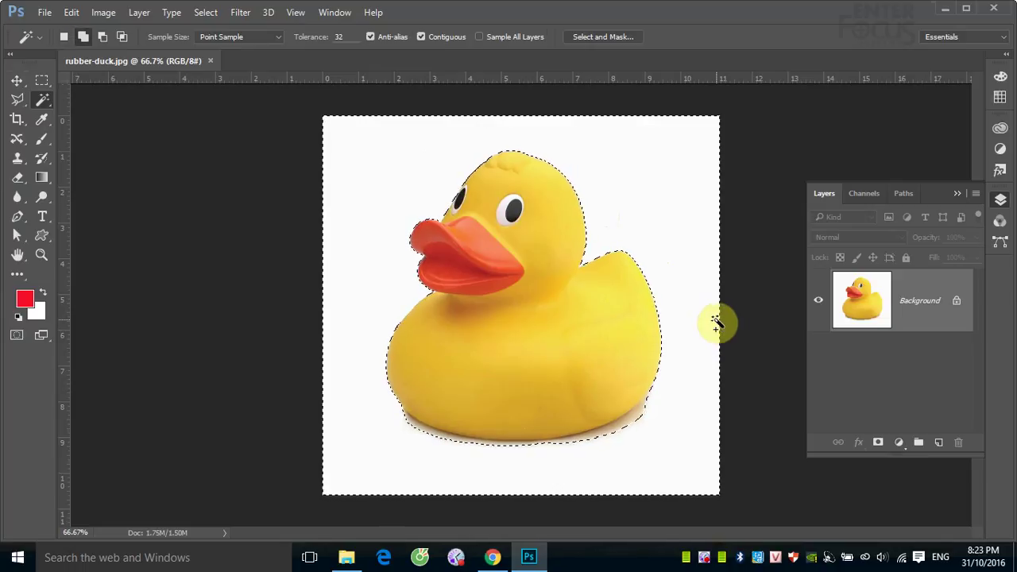
pyautogui.hotkey('ctrl', 'shift', 'i')
pyautogui.moveTo(563, 350)
pyautogui.mouseDown()
pyautogui.moveTo(726, 446)
pyautogui.moveTo(538, 386)
pyautogui.mouseUp()
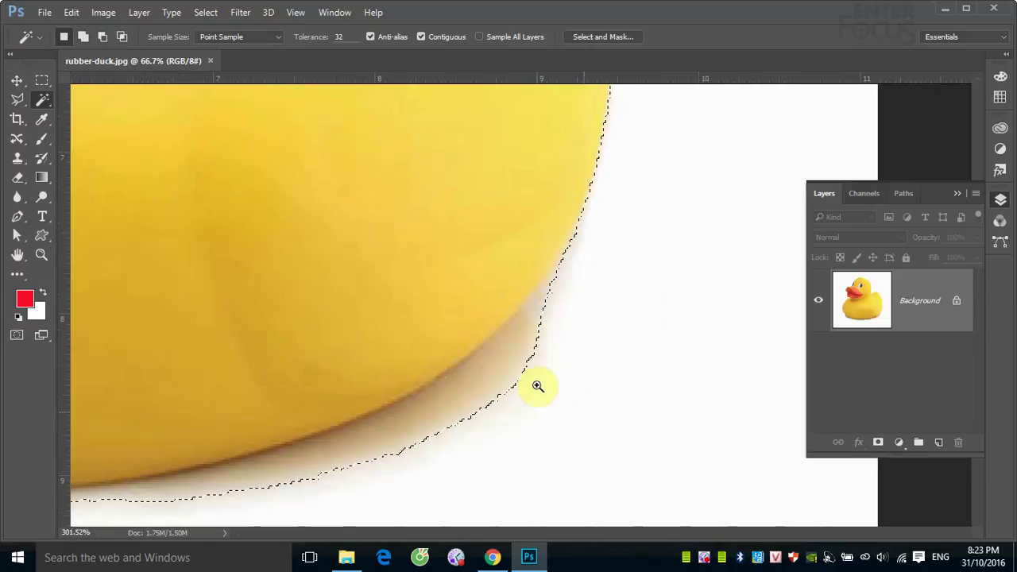
# Use Quick Selection to subtract the shadow from the right part of the duck's lower edge
pyautogui.rightClick(42, 100)
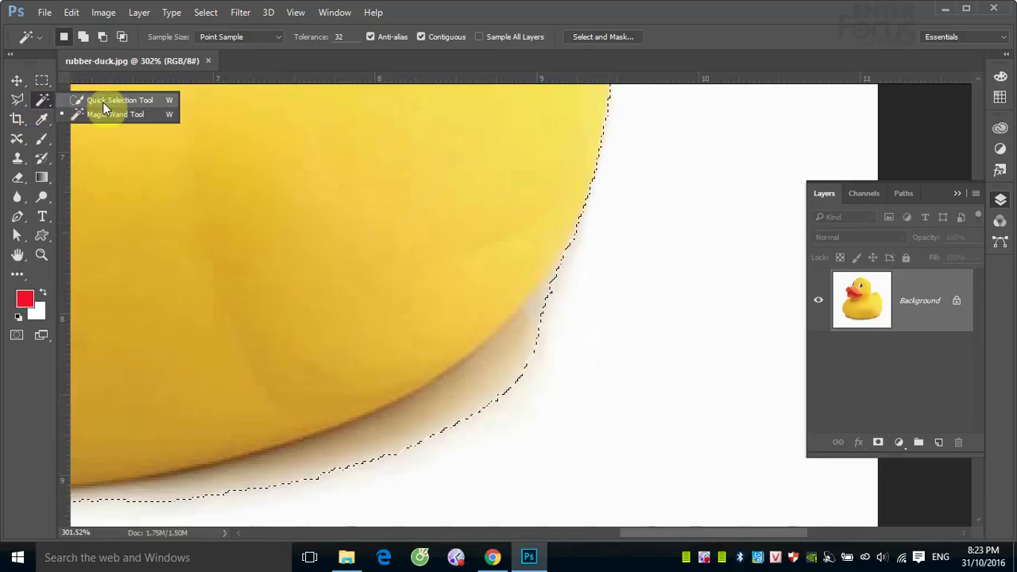
pyautogui.click(103, 102)
pyautogui.moveTo(553, 362); pyautogui.dragTo(549, 344)
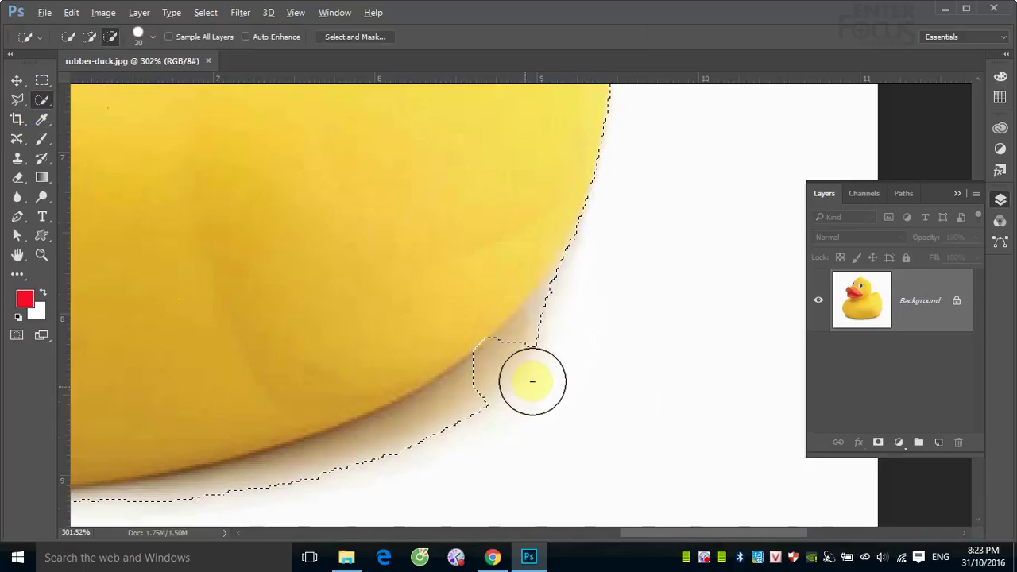
pyautogui.moveTo(583, 302); pyautogui.dragTo(572, 322)
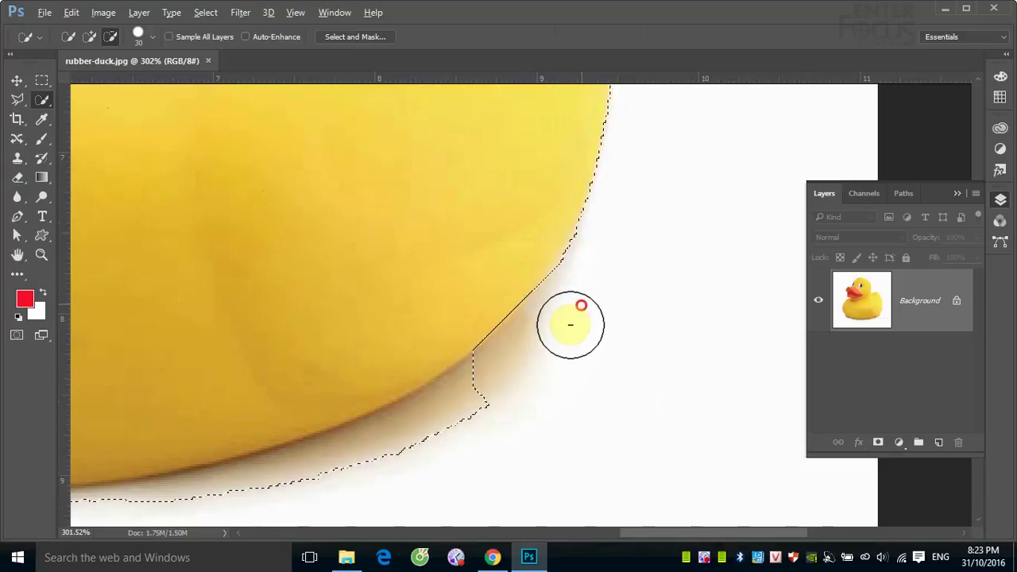
pyautogui.moveTo(412, 451); pyautogui.dragTo(572, 325)
pyautogui.moveTo(513, 357); pyautogui.dragTo(602, 310)
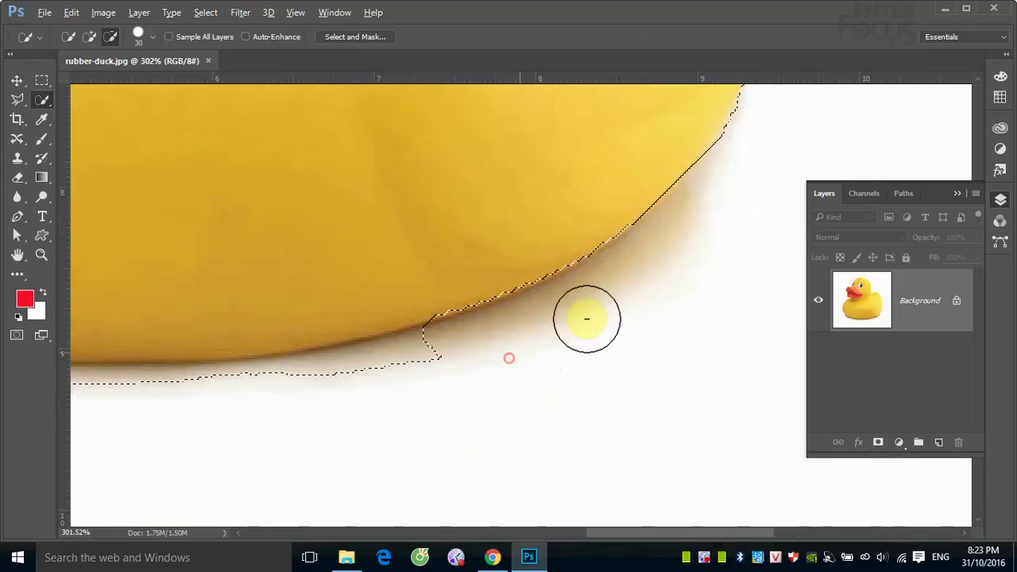
pyautogui.moveTo(305, 397)
pyautogui.mouseDown()
pyautogui.moveTo(395, 339)
pyautogui.moveTo(457, 322)
pyautogui.mouseUp()
# Trim the remaining shadow along the duck's bottom and add its lower edge back in
pyautogui.moveTo(273, 373); pyautogui.dragTo(438, 354)
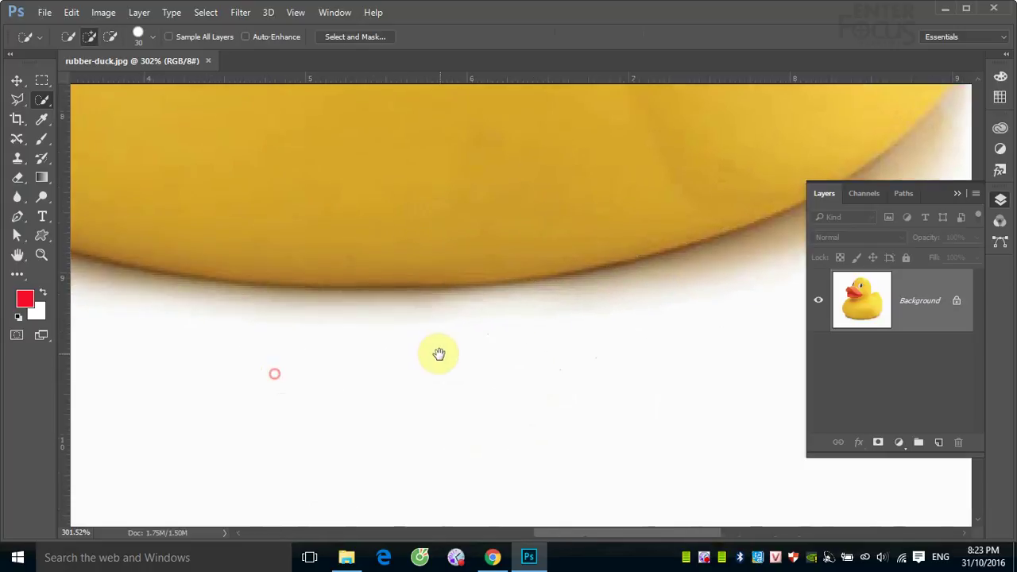
pyautogui.moveTo(284, 328); pyautogui.dragTo(461, 334)
pyautogui.moveTo(134, 373); pyautogui.dragTo(347, 379)
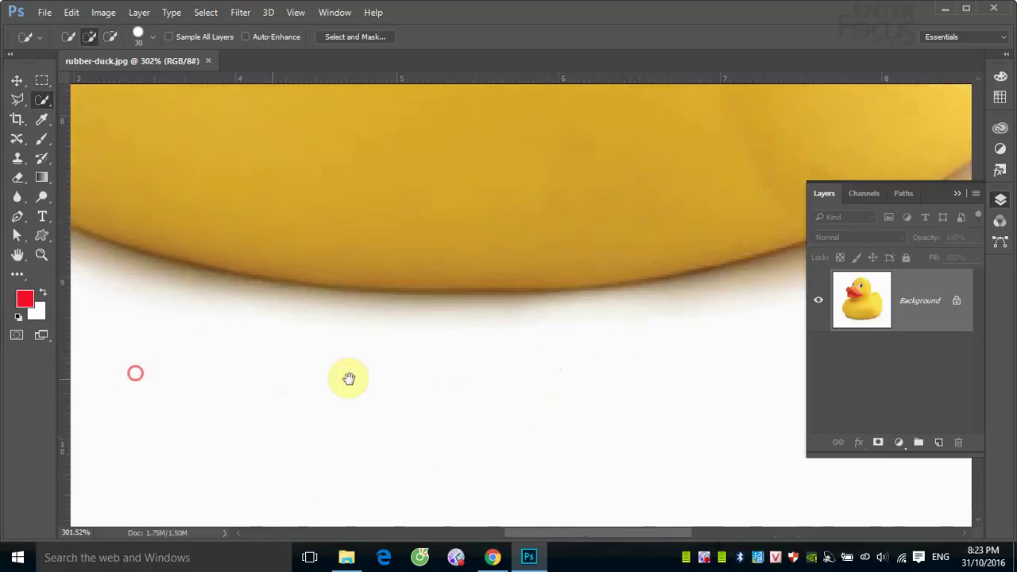
pyautogui.moveTo(333, 344)
pyautogui.mouseDown()
pyautogui.moveTo(249, 281)
pyautogui.moveTo(429, 334)
pyautogui.moveTo(340, 300)
pyautogui.moveTo(194, 272)
pyautogui.moveTo(336, 358)
pyautogui.mouseUp()
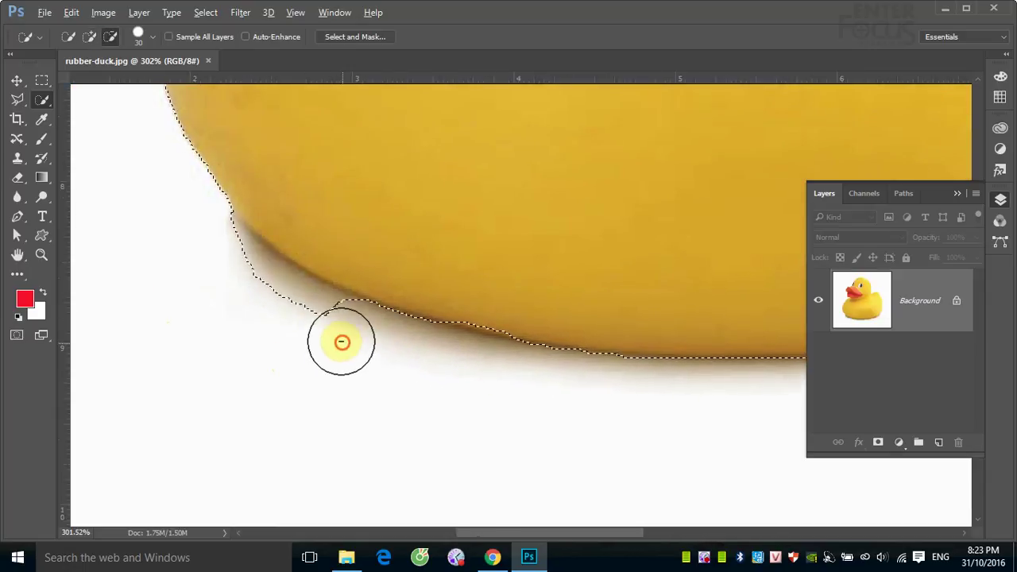
pyautogui.moveTo(267, 304)
pyautogui.mouseDown()
pyautogui.moveTo(225, 273)
pyautogui.moveTo(208, 242)
pyautogui.mouseUp()
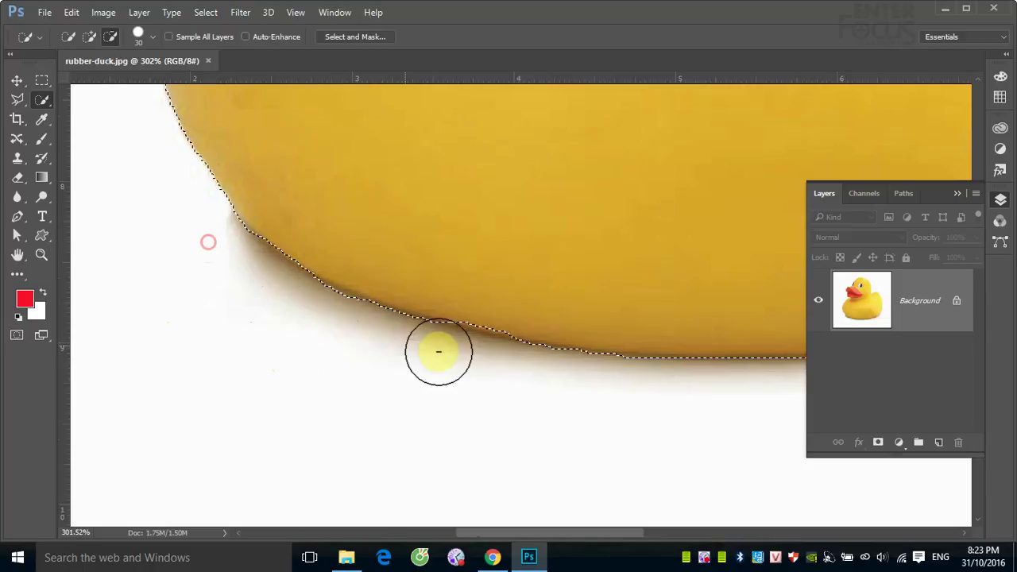
pyautogui.click(485, 300)
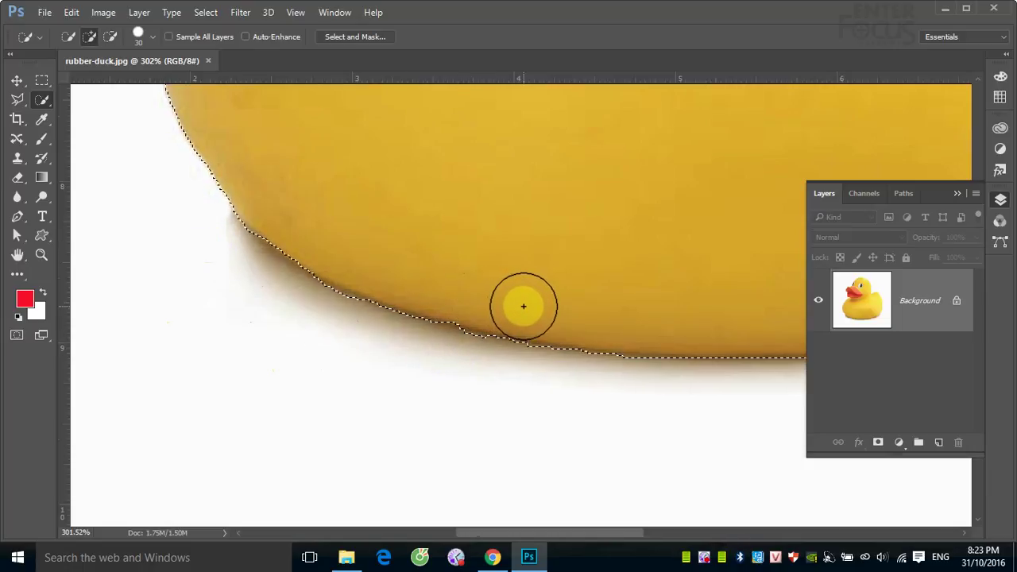
pyautogui.moveTo(511, 302); pyautogui.dragTo(386, 283)
pyautogui.hotkey('ctrl', '0')
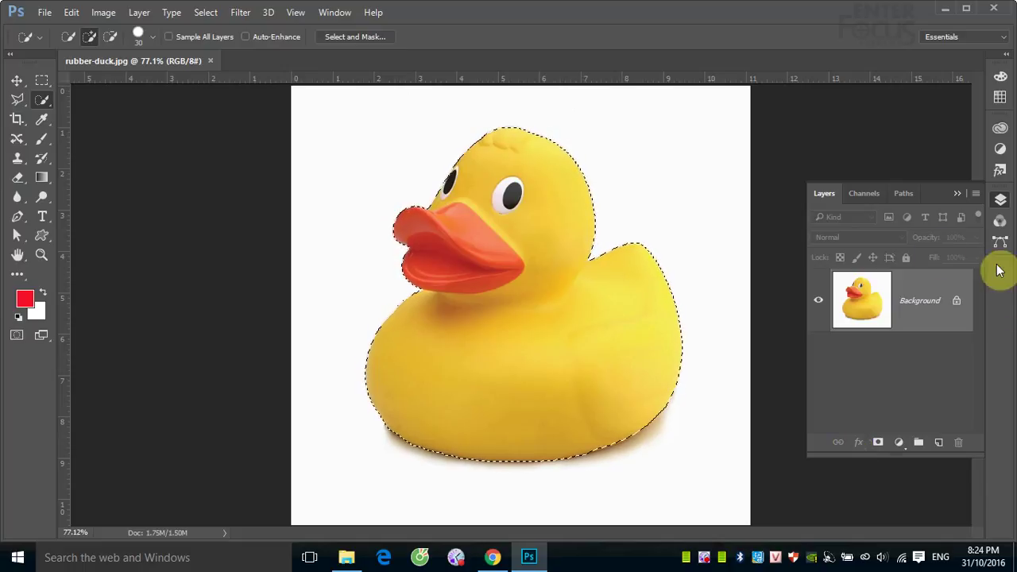
# Copy the selected duck onto Layer 1 and delete the white Background layer
pyautogui.click(904, 193)
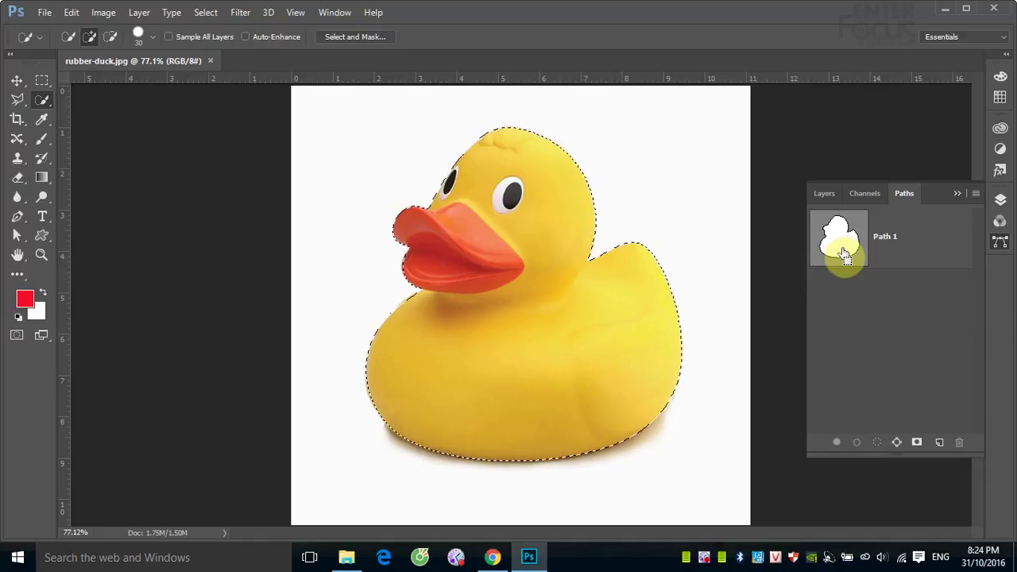
pyautogui.hotkey('ctrl', 'j')
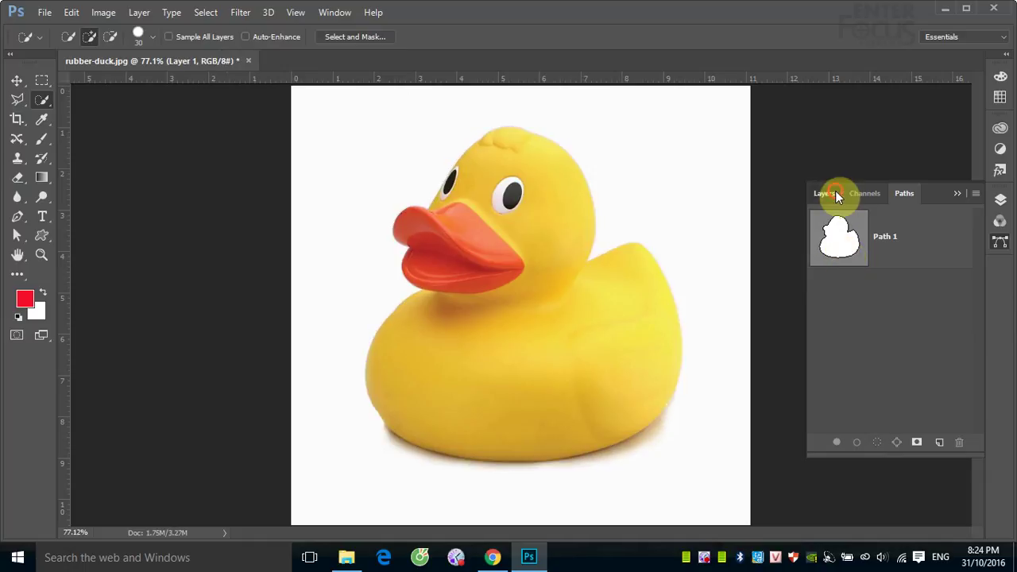
pyautogui.click(832, 194)
pyautogui.moveTo(936, 372); pyautogui.dragTo(957, 443)
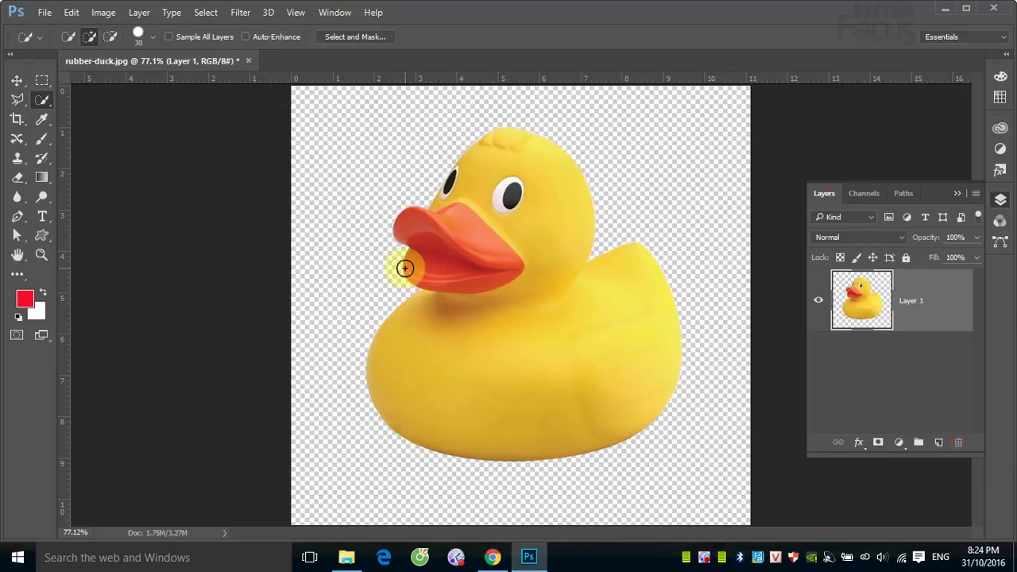
pyautogui.click(16, 81)
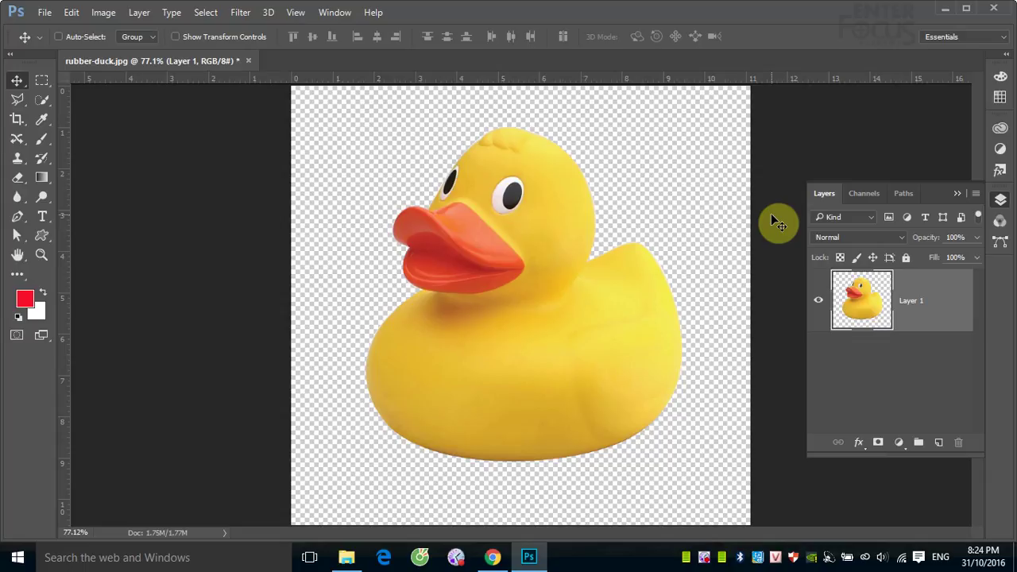
# Duplicate Layer 1 as Layer 1 copy and convert the copy to a Smart Object
pyautogui.press('ctrl')
pyautogui.hotkey('ctrl', 'j')
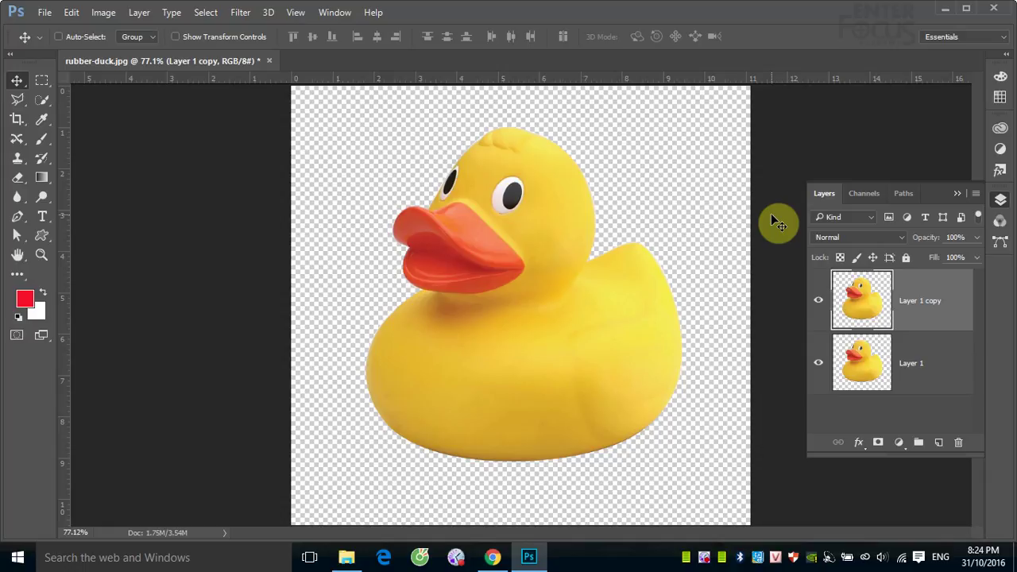
pyautogui.rightClick(494, 264)
pyautogui.click(518, 270)
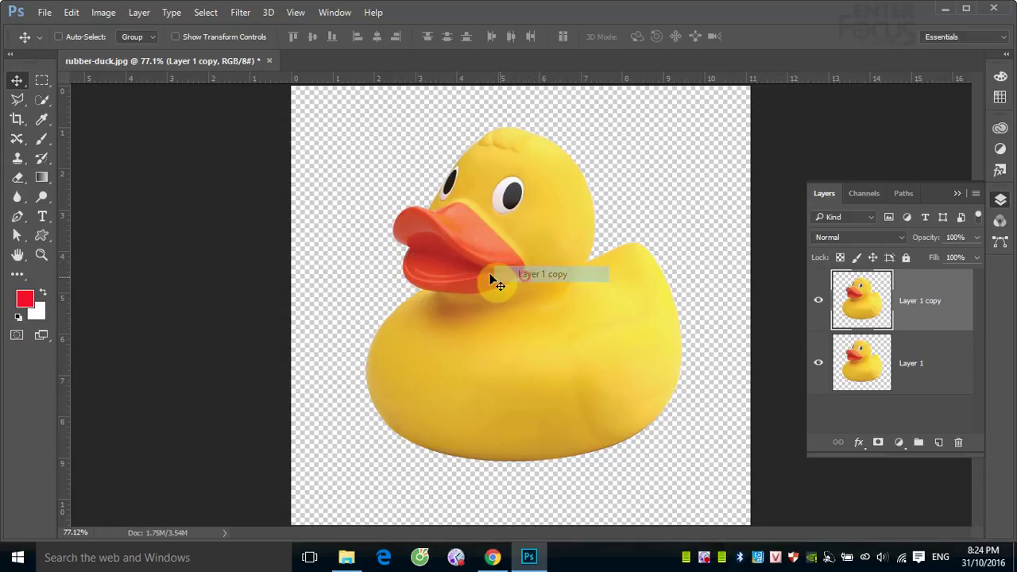
pyautogui.moveTo(495, 277); pyautogui.dragTo(622, 295)
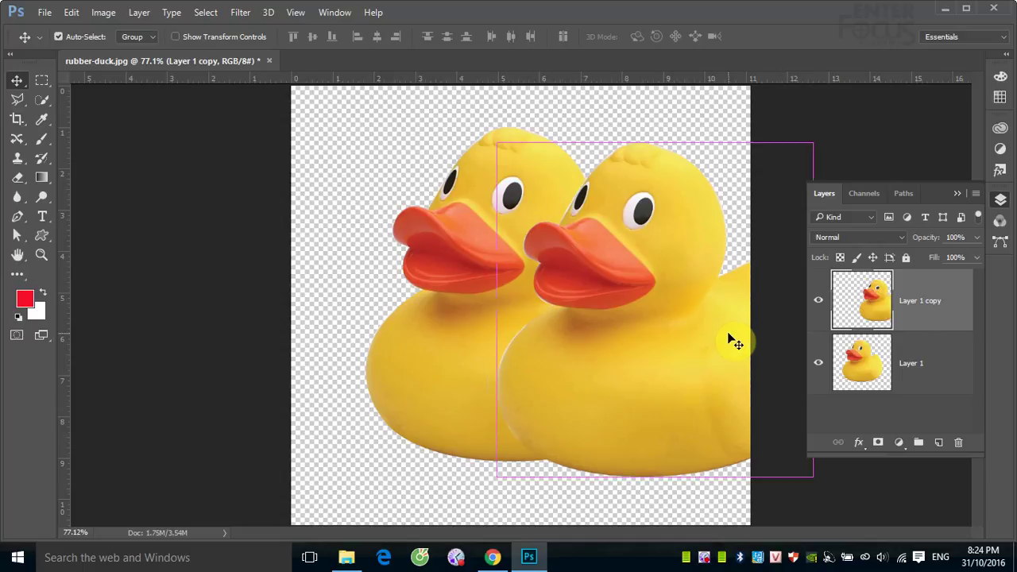
pyautogui.hotkey('ctrl', 'z')
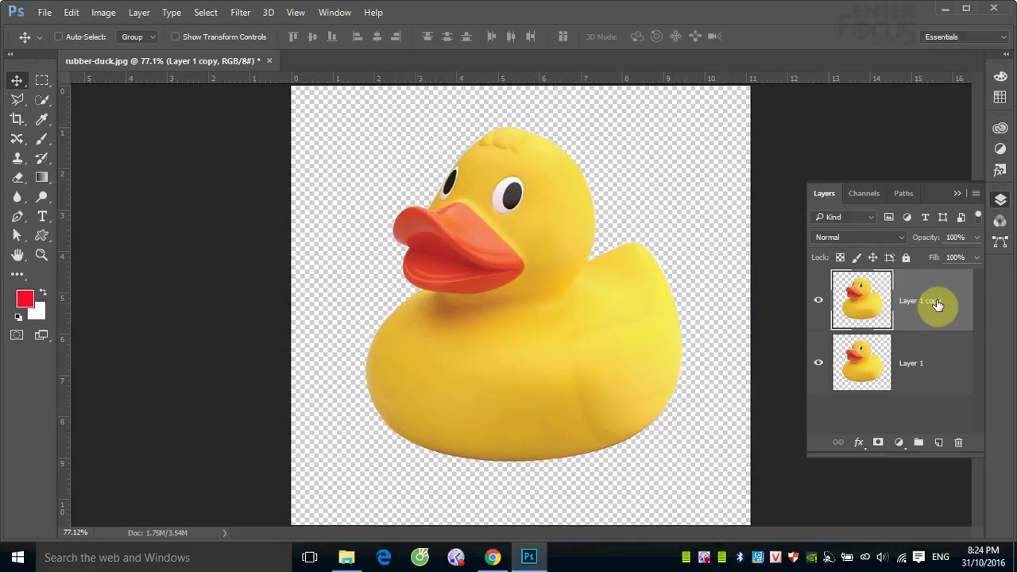
pyautogui.rightClick(952, 311)
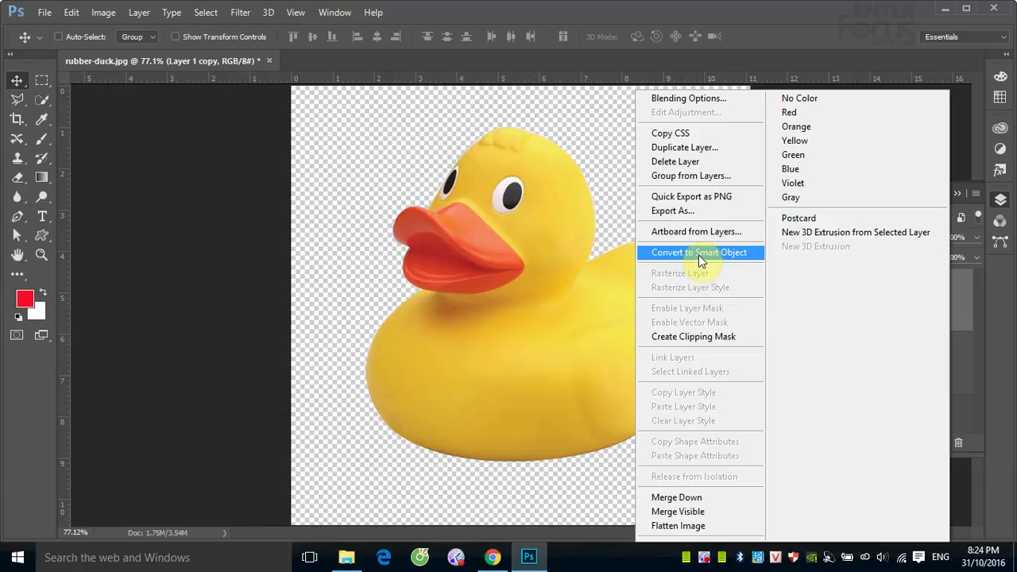
pyautogui.click(700, 256)
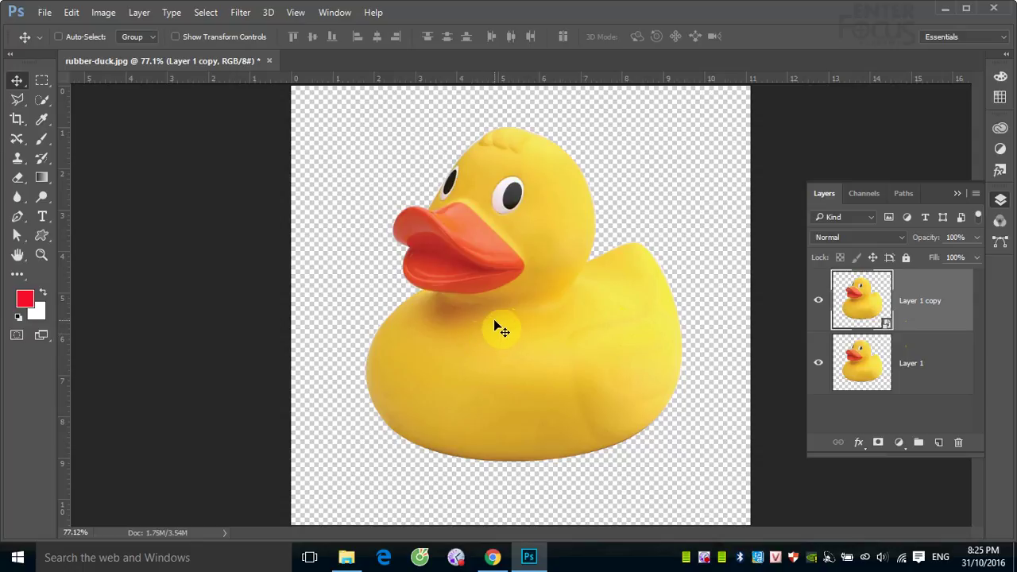
# Move the two ducks apart side by side, then select both Layer 1 and Layer 1 copy
pyautogui.rightClick(475, 329)
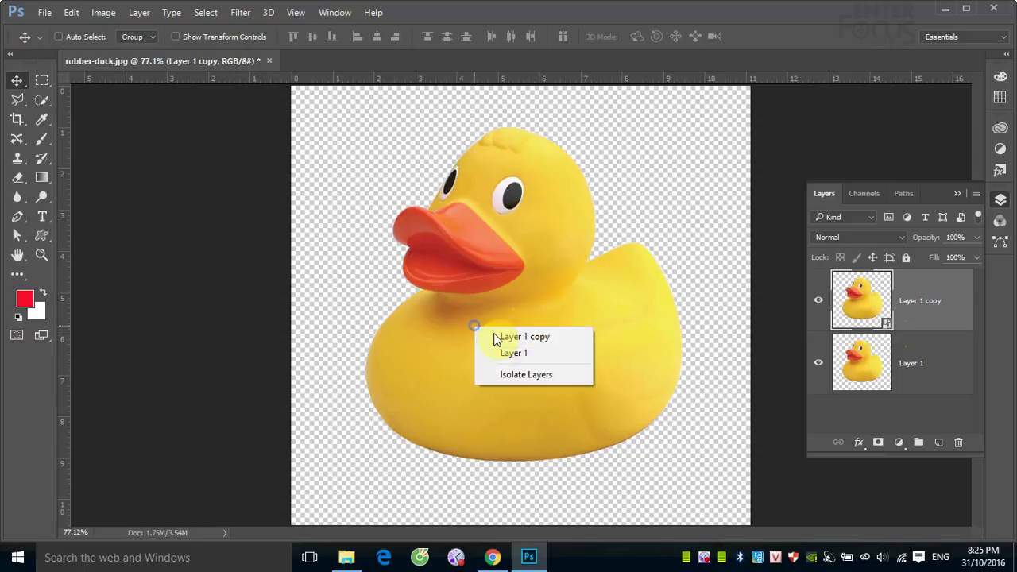
pyautogui.click(502, 337)
pyautogui.moveTo(461, 334); pyautogui.dragTo(606, 335)
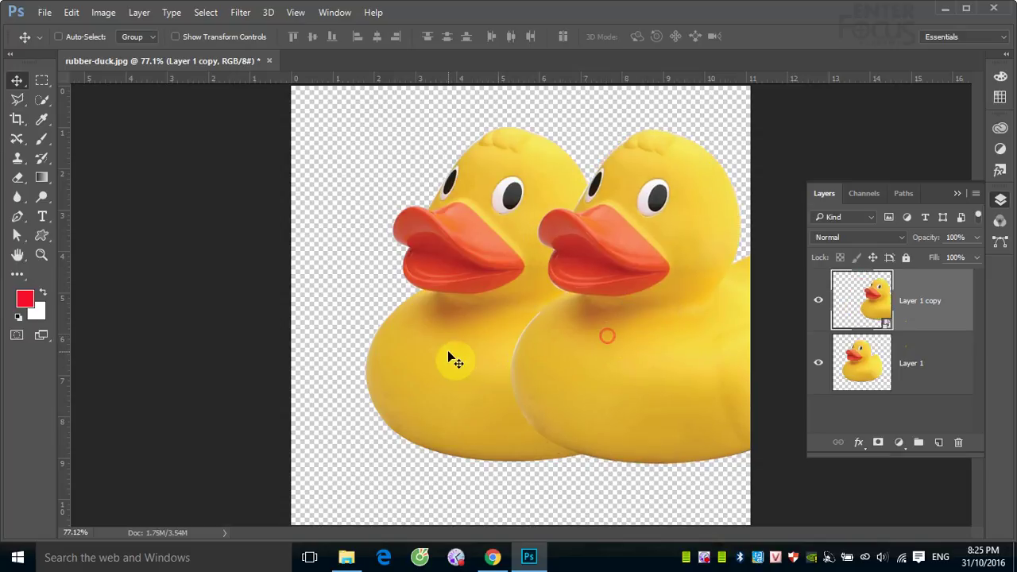
pyautogui.rightClick(447, 352)
pyautogui.click(486, 363)
pyautogui.moveTo(470, 366); pyautogui.dragTo(364, 352)
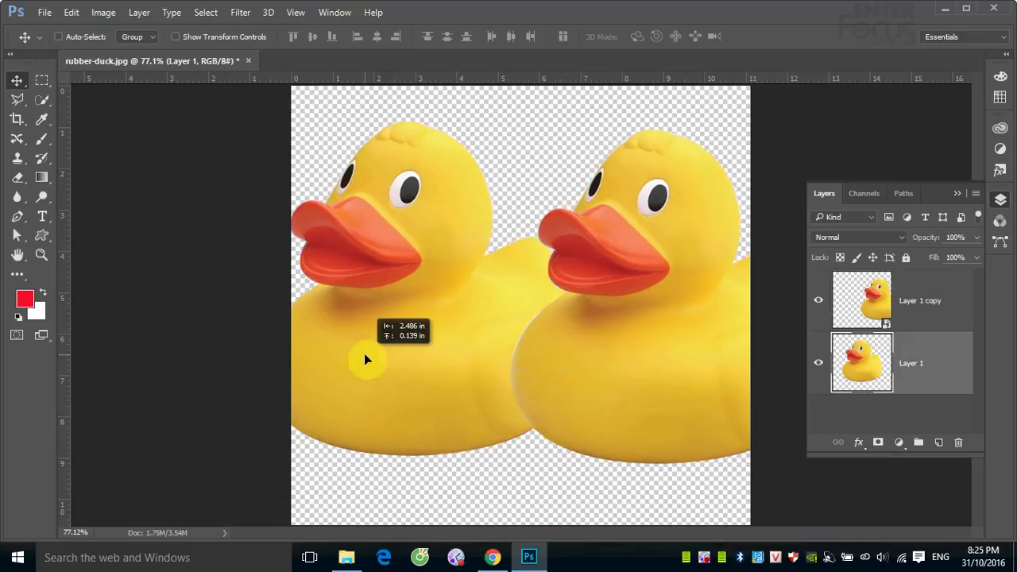
pyautogui.rightClick(569, 367)
pyautogui.click(588, 375)
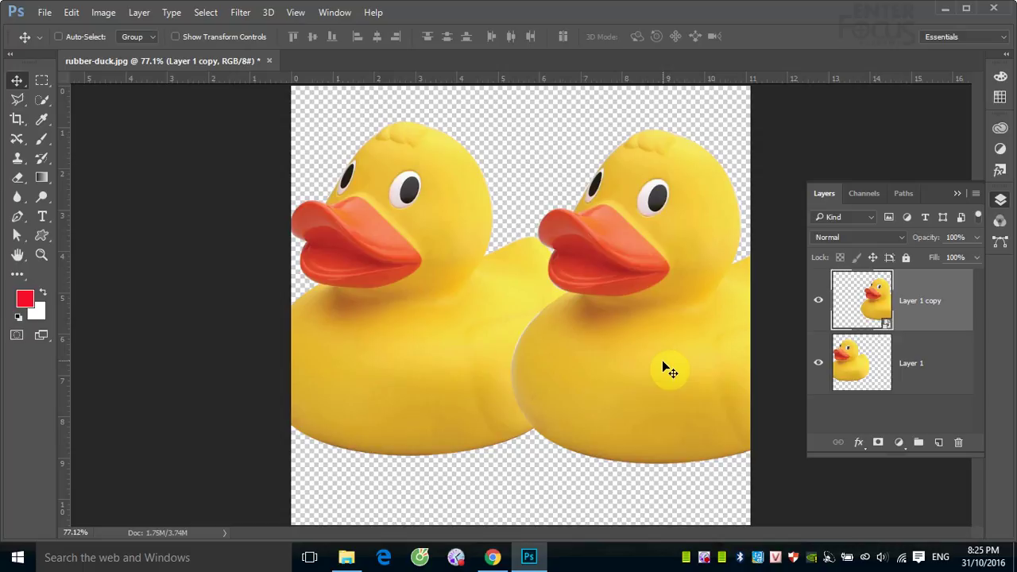
pyautogui.keyDown('shift'); pyautogui.click(930, 382); pyautogui.keyUp('shift')
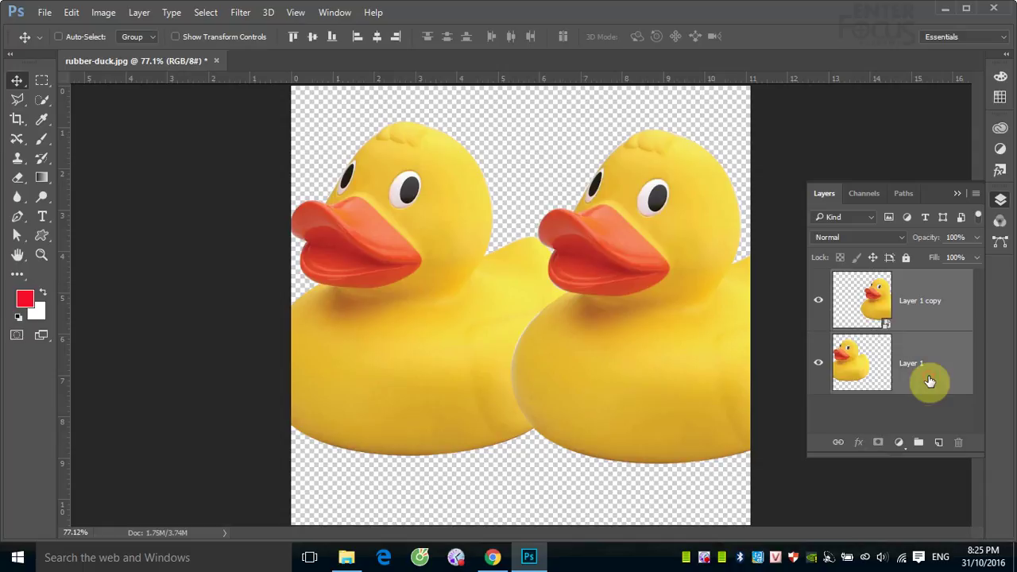
# Free Transform both ducks down in stages to about 0.30% width and 0.34% height
pyautogui.hotkey('ctrl', 't')
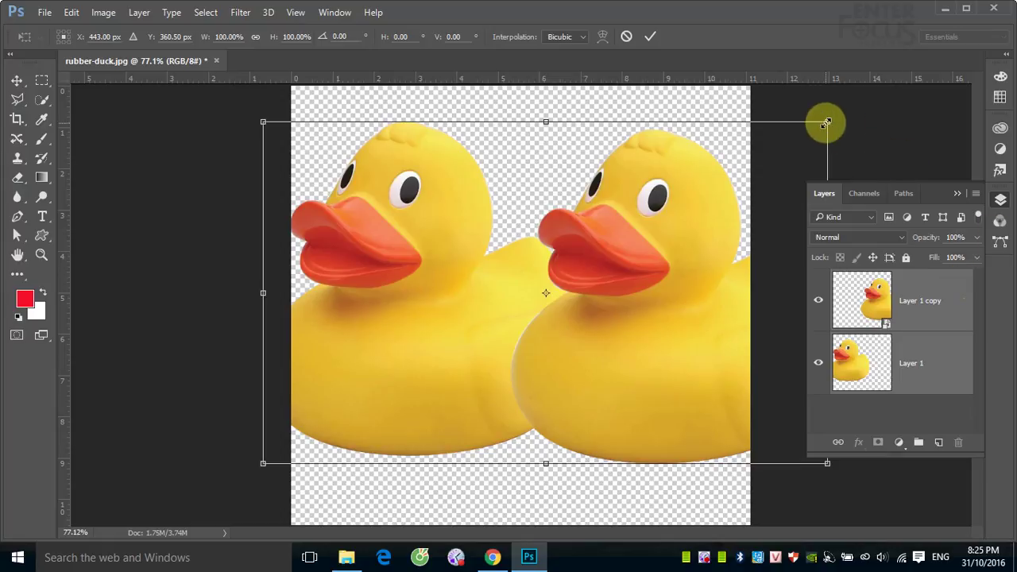
pyautogui.moveTo(827, 123); pyautogui.dragTo(595, 299)
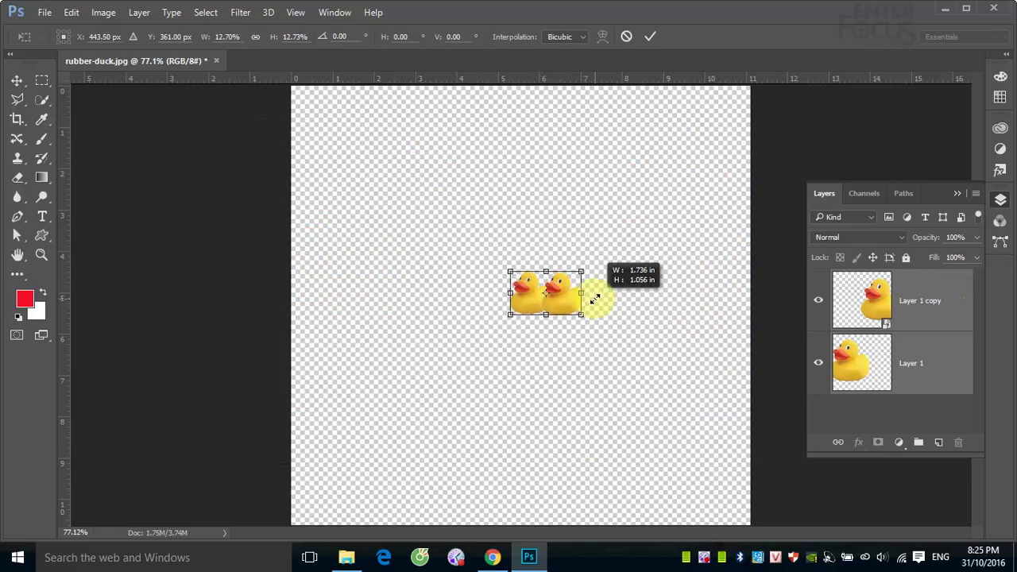
pyautogui.moveTo(489, 257); pyautogui.dragTo(617, 336)
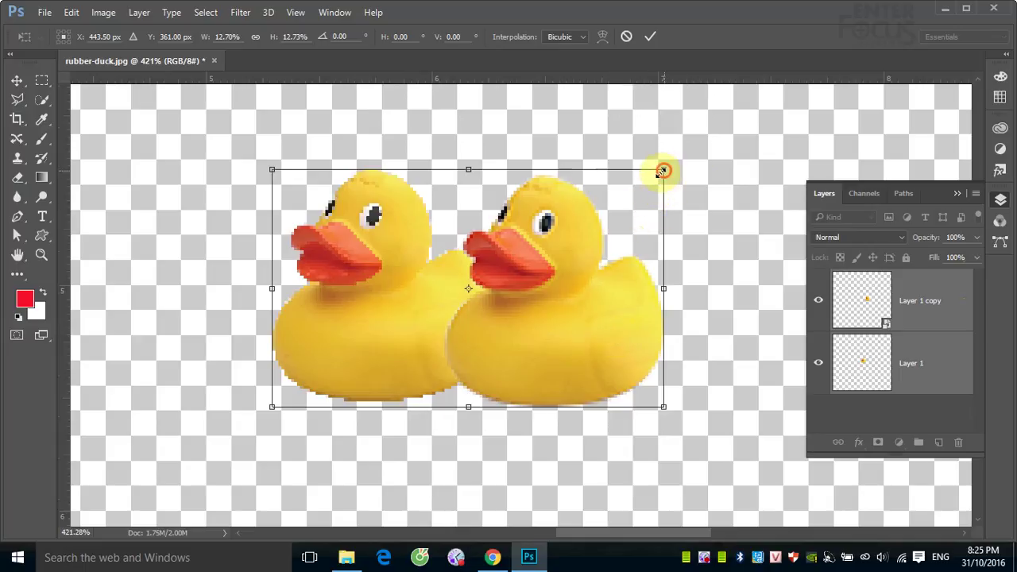
pyautogui.moveTo(663, 171); pyautogui.dragTo(515, 260)
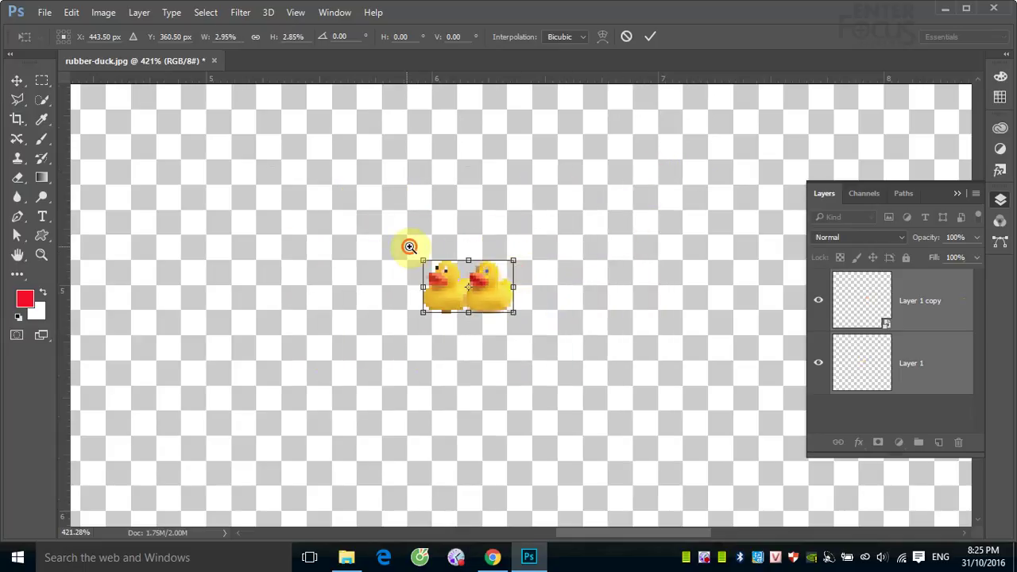
pyautogui.moveTo(409, 247); pyautogui.dragTo(575, 336)
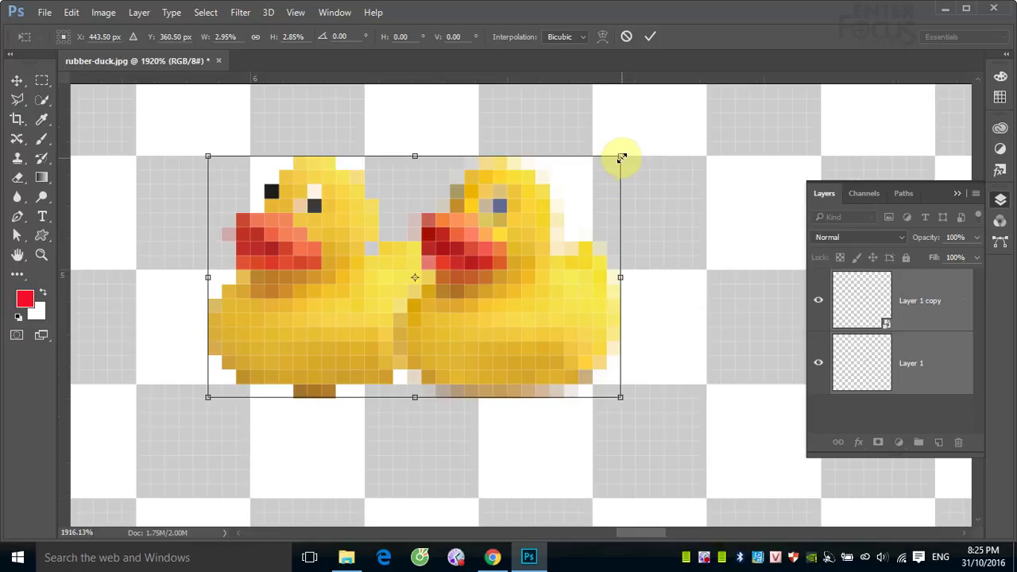
pyautogui.moveTo(621, 157); pyautogui.dragTo(500, 276)
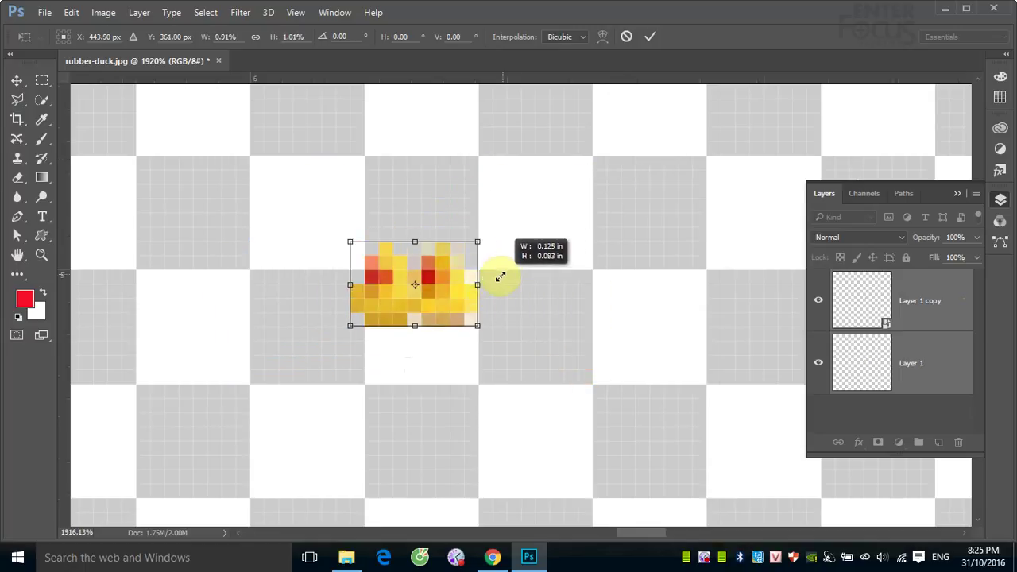
pyautogui.moveTo(312, 219); pyautogui.dragTo(581, 342)
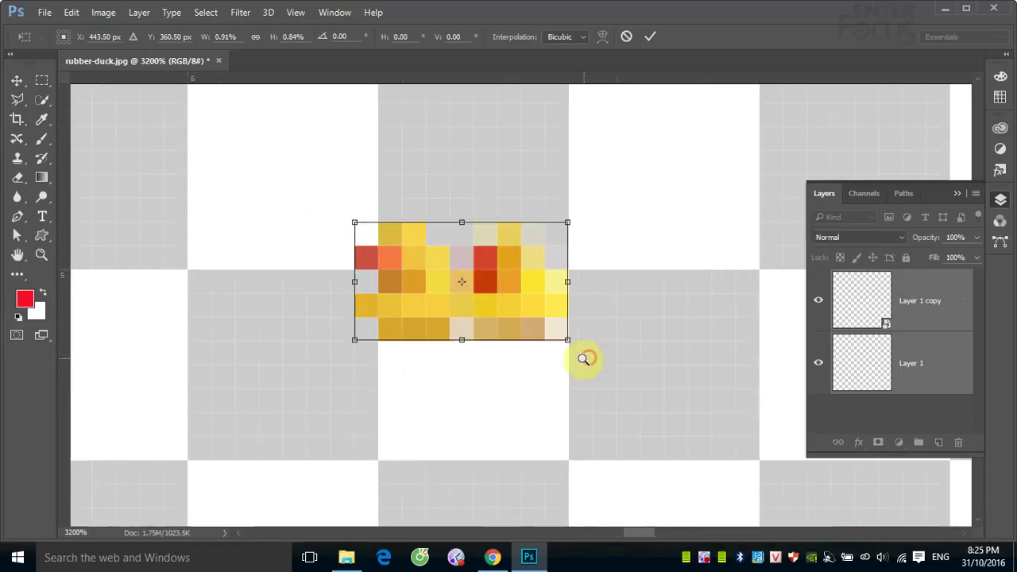
pyautogui.moveTo(544, 247); pyautogui.dragTo(511, 281)
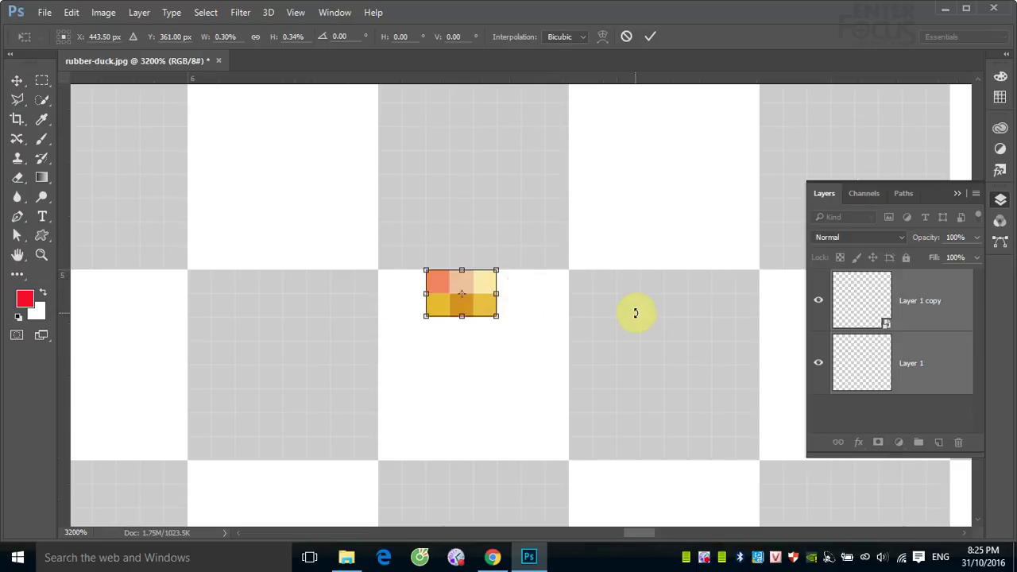
# Commit the shrink, nudge Layer 1 copy right, and reselect both duck layers
pyautogui.press('Return')
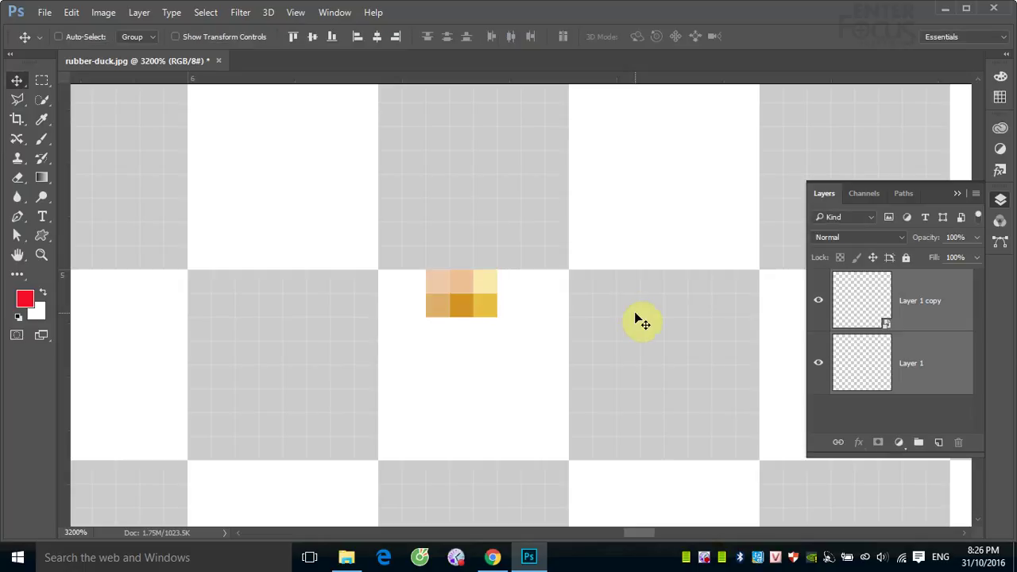
pyautogui.rightClick(486, 303)
pyautogui.click(508, 313)
pyautogui.moveTo(494, 314); pyautogui.dragTo(526, 308)
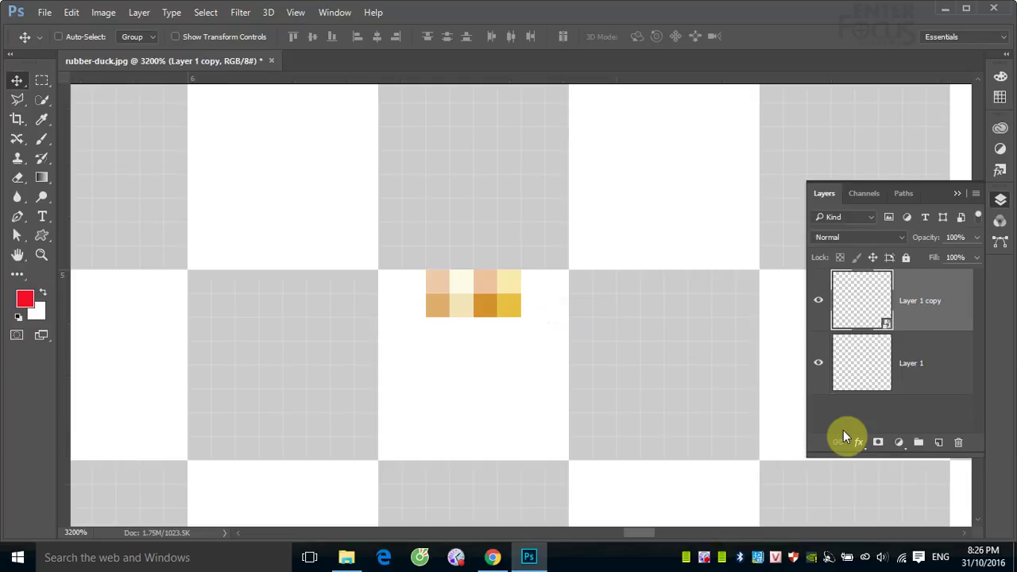
pyautogui.keyDown('shift'); pyautogui.click(924, 365); pyautogui.keyUp('shift')
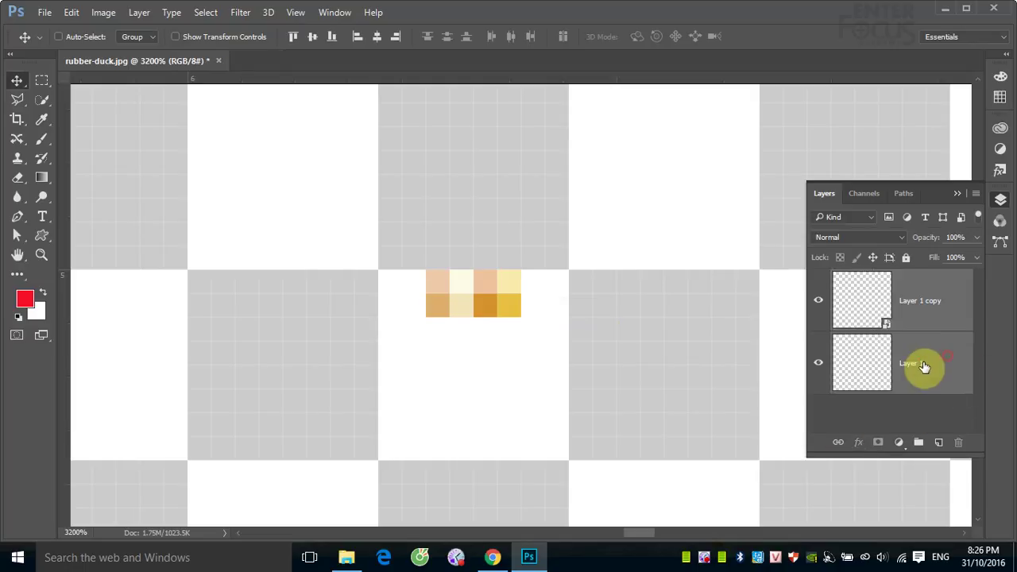
# Scale both tiny ducks back up to roughly 30500% width
pyautogui.hotkey('ctrl', 't')
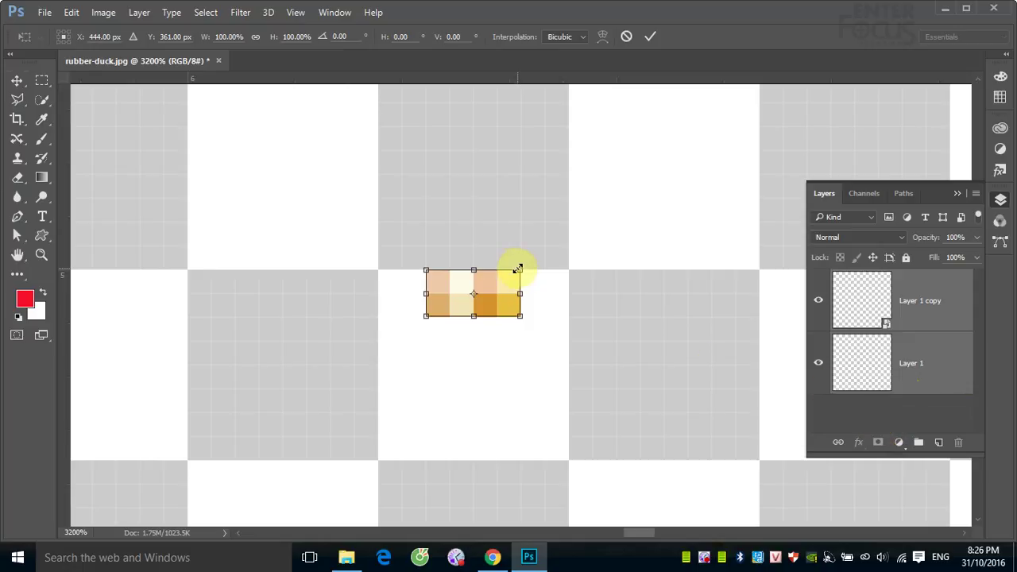
pyautogui.moveTo(518, 270)
pyautogui.mouseDown()
pyautogui.moveTo(610, 229)
pyautogui.moveTo(707, 156)
pyautogui.mouseUp()
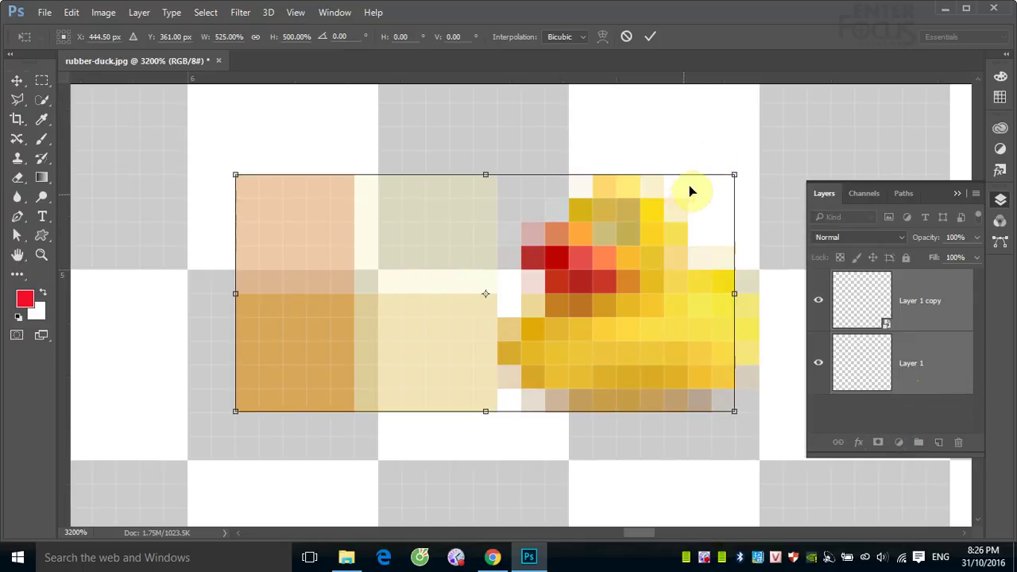
pyautogui.hotkey('ctrl', '-')
pyautogui.hotkey('ctrl', '-')
pyautogui.hotkey('ctrl', '-')
pyautogui.hotkey('ctrl', '-')
pyautogui.hotkey('ctrl', '-')
pyautogui.hotkey('ctrl', '-')
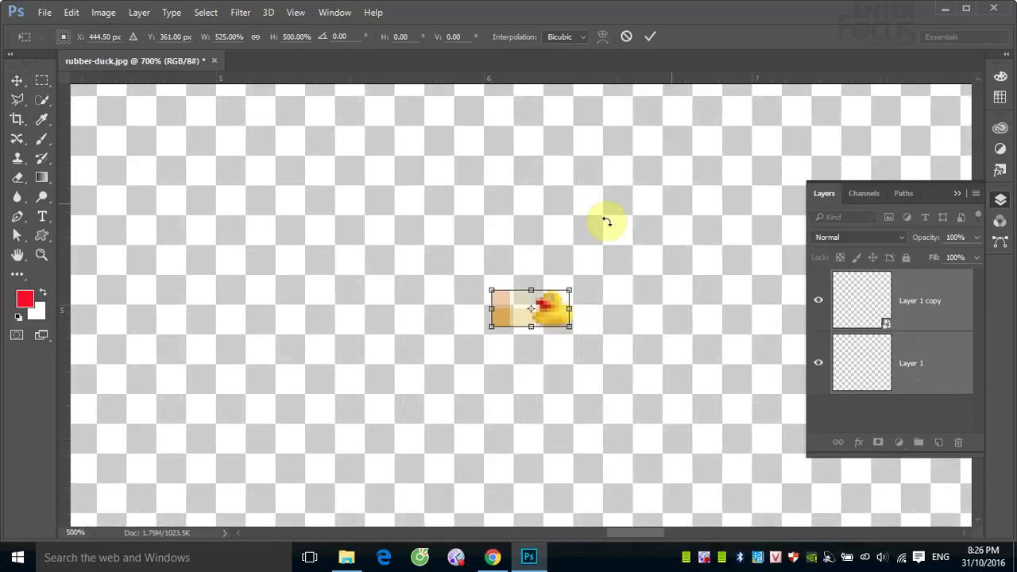
pyautogui.hotkey('ctrl', '-')
pyautogui.hotkey('ctrl', '-')
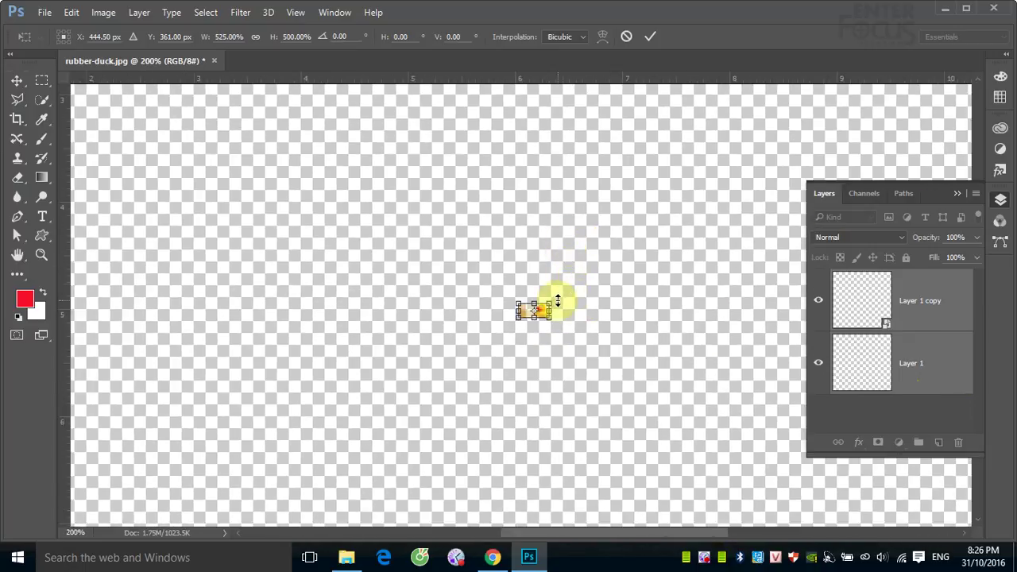
pyautogui.moveTo(550, 302); pyautogui.dragTo(858, 156)
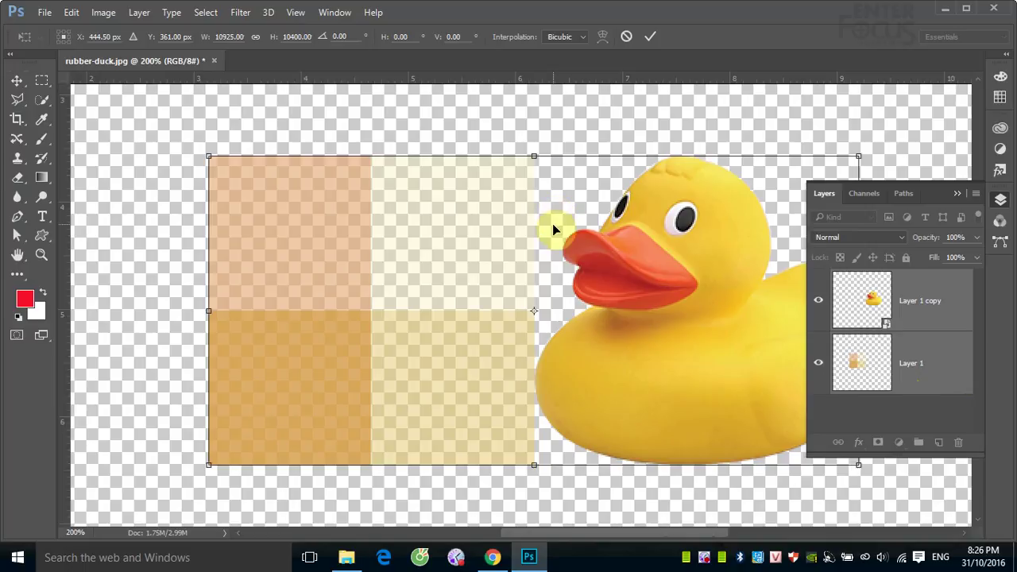
pyautogui.hotkey('ctrl', '-')
pyautogui.hotkey('ctrl', '-')
pyautogui.hotkey('ctrl', '-')
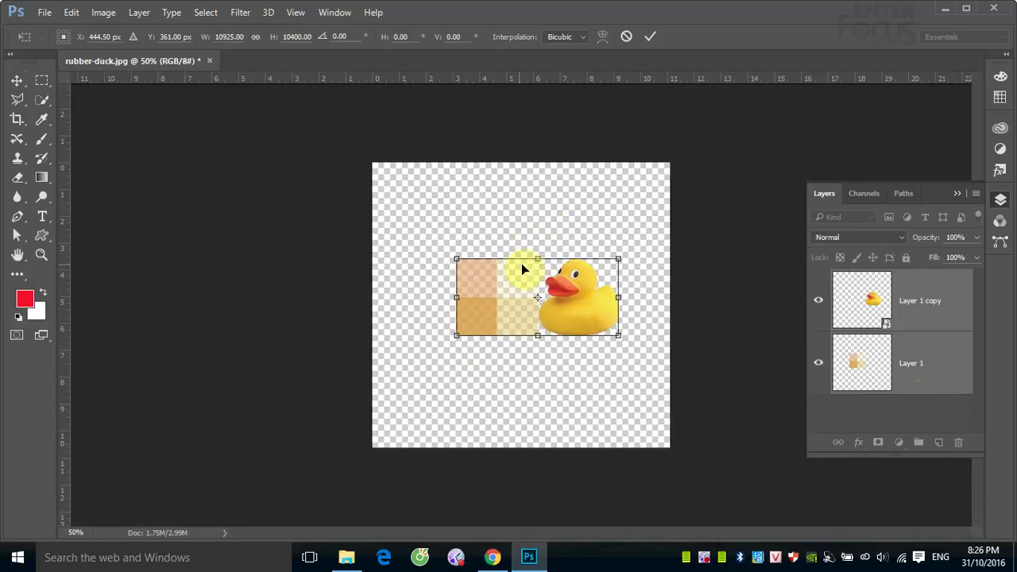
pyautogui.moveTo(618, 258); pyautogui.dragTo(769, 184)
# Commit the enlargement, shift the blurred Layer 1 right, and centre the sharp Layer 1 copy duck
pyautogui.press('Return')
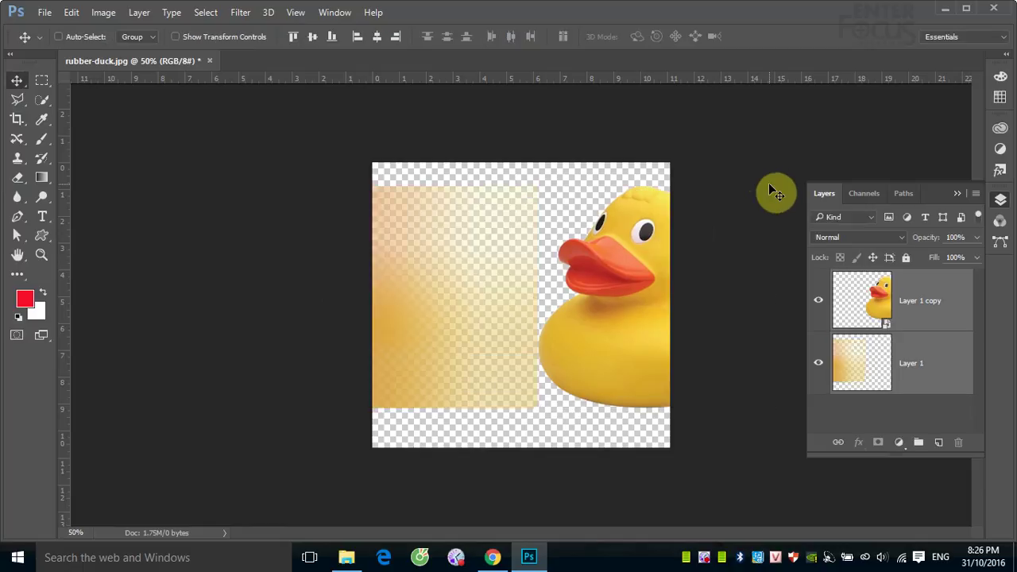
pyautogui.rightClick(604, 352)
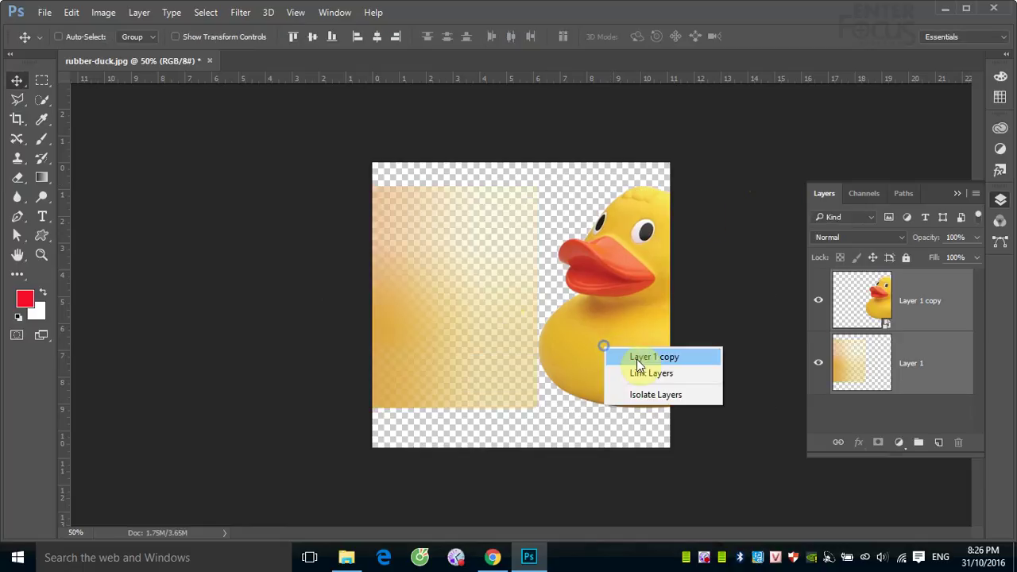
pyautogui.click(636, 356)
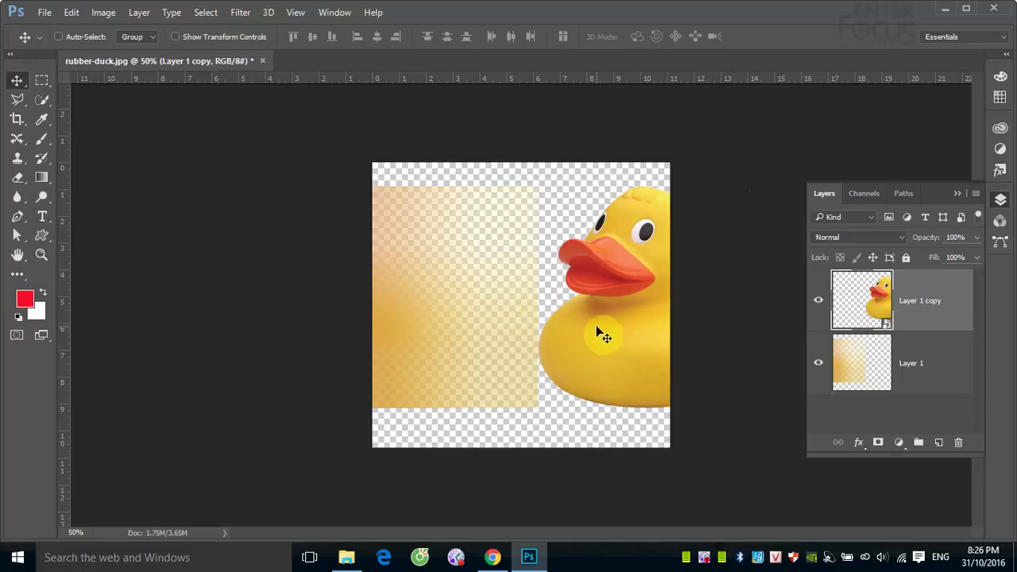
pyautogui.moveTo(600, 334)
pyautogui.mouseDown()
pyautogui.moveTo(578, 342)
pyautogui.moveTo(624, 342)
pyautogui.mouseUp()
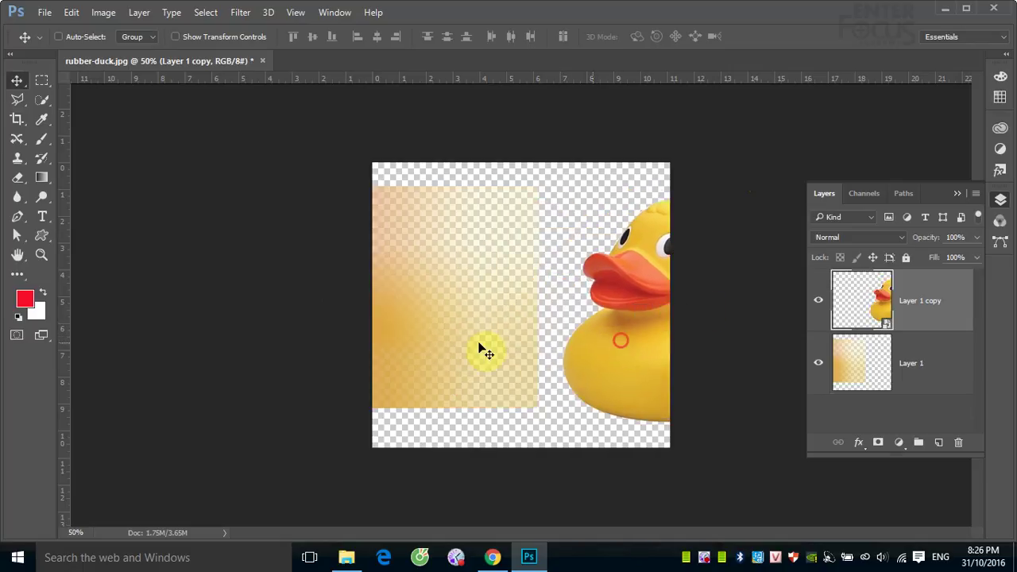
pyautogui.rightClick(432, 334)
pyautogui.click(466, 341)
pyautogui.moveTo(392, 326)
pyautogui.mouseDown()
pyautogui.moveTo(538, 334)
pyautogui.moveTo(464, 335)
pyautogui.mouseUp()
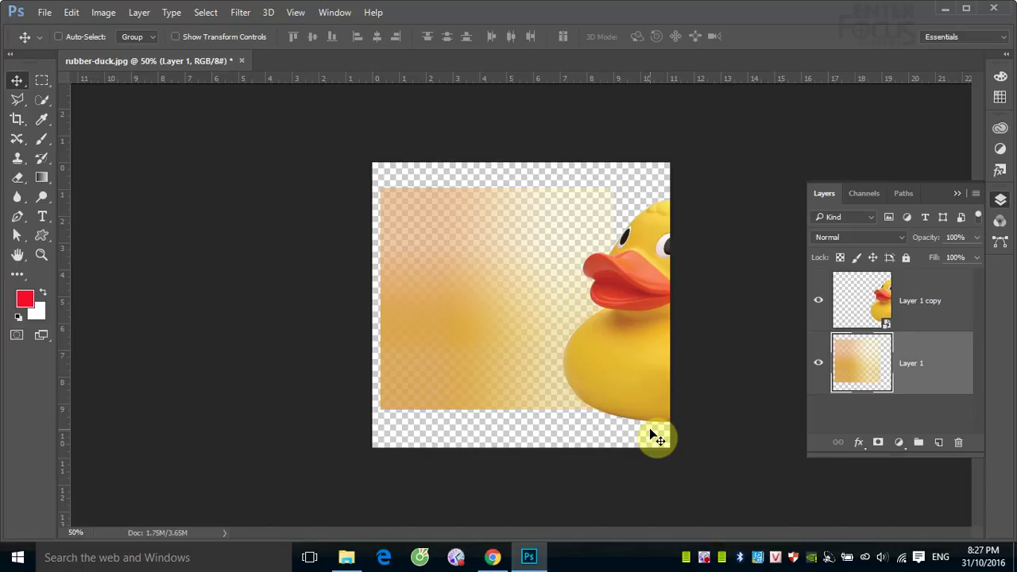
pyautogui.rightClick(626, 371)
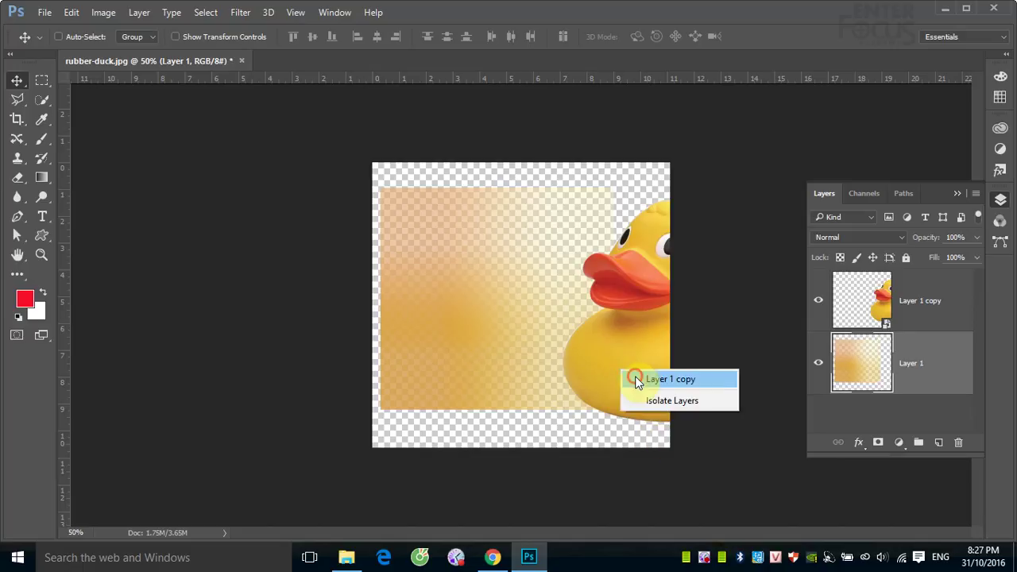
pyautogui.click(640, 379)
pyautogui.moveTo(623, 377); pyautogui.dragTo(465, 363)
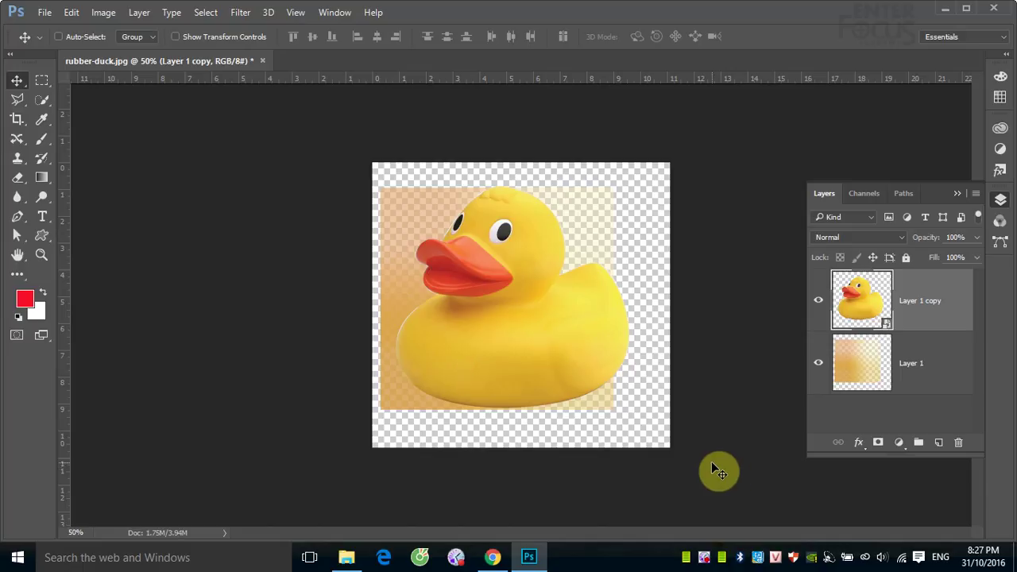
# Enlarge Layer 1 copy about threefold and position it so the face and beak fill the canvas
pyautogui.hotkey('ctrl', 't')
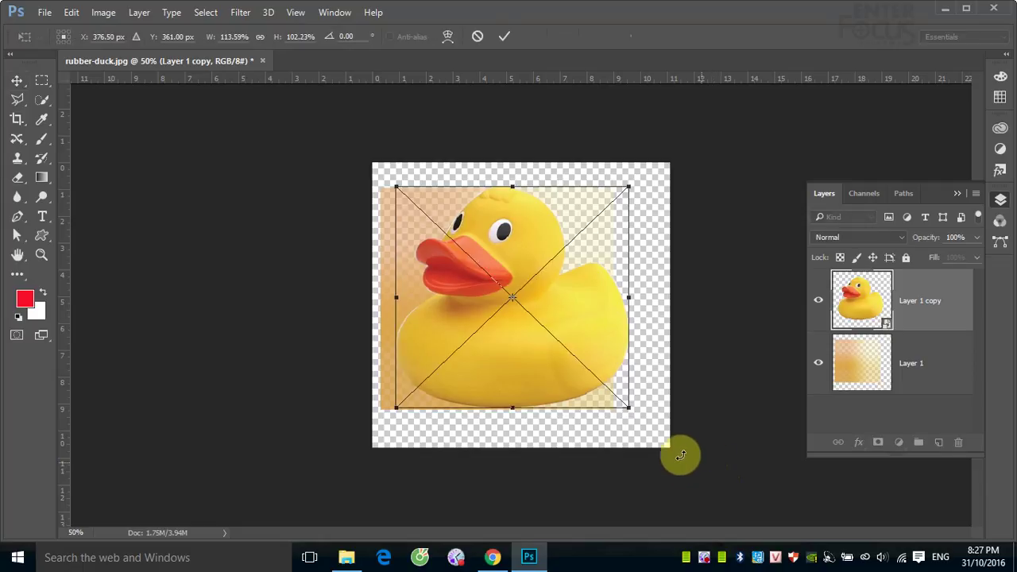
pyautogui.moveTo(629, 408); pyautogui.dragTo(868, 562)
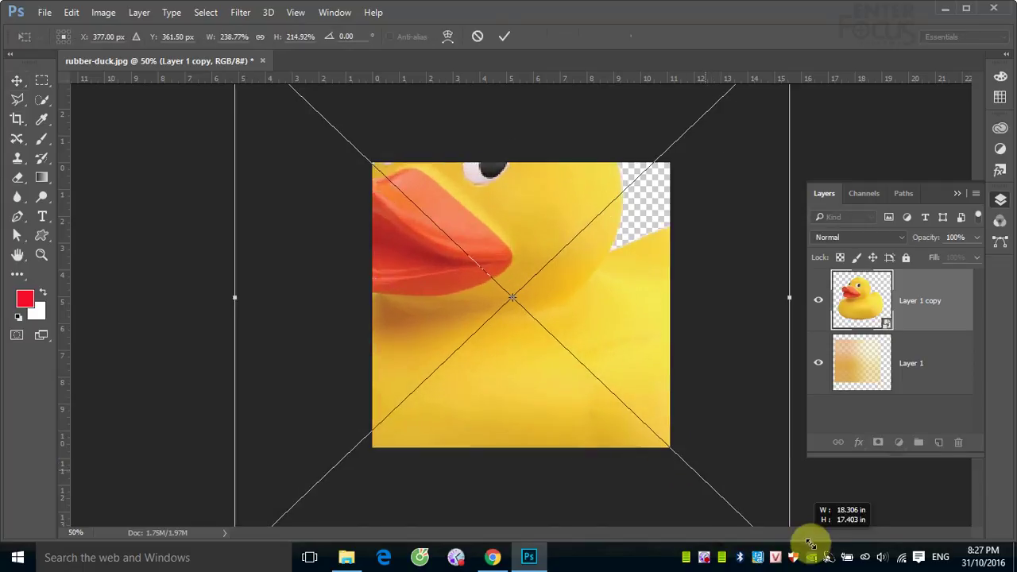
pyautogui.press('Return')
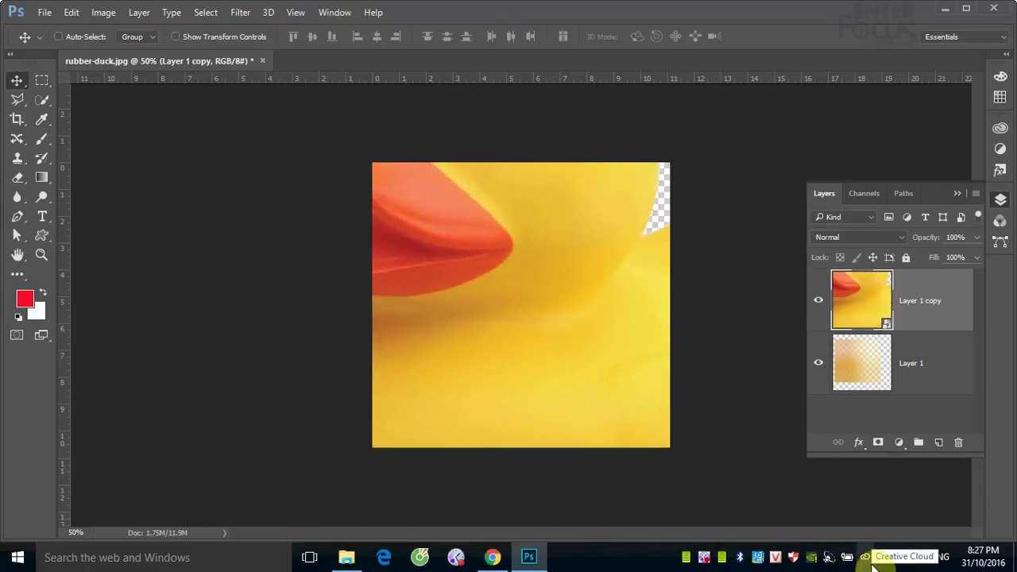
pyautogui.rightClick(458, 321)
pyautogui.click(496, 323)
pyautogui.moveTo(465, 307)
pyautogui.mouseDown()
pyautogui.moveTo(583, 438)
pyautogui.moveTo(513, 326)
pyautogui.moveTo(525, 338)
pyautogui.mouseUp()
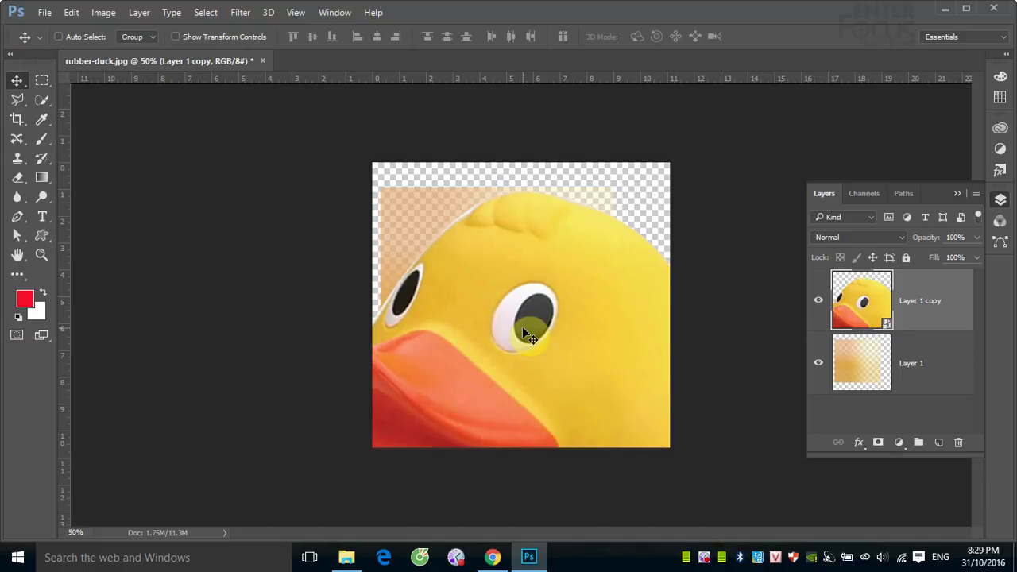
pyautogui.click(818, 300)
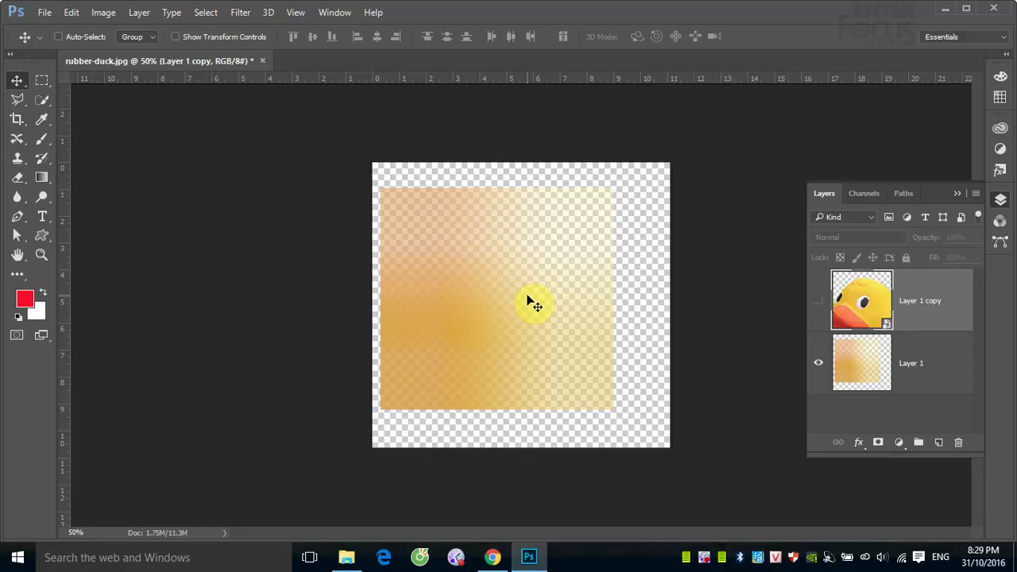
pyautogui.click(819, 300)
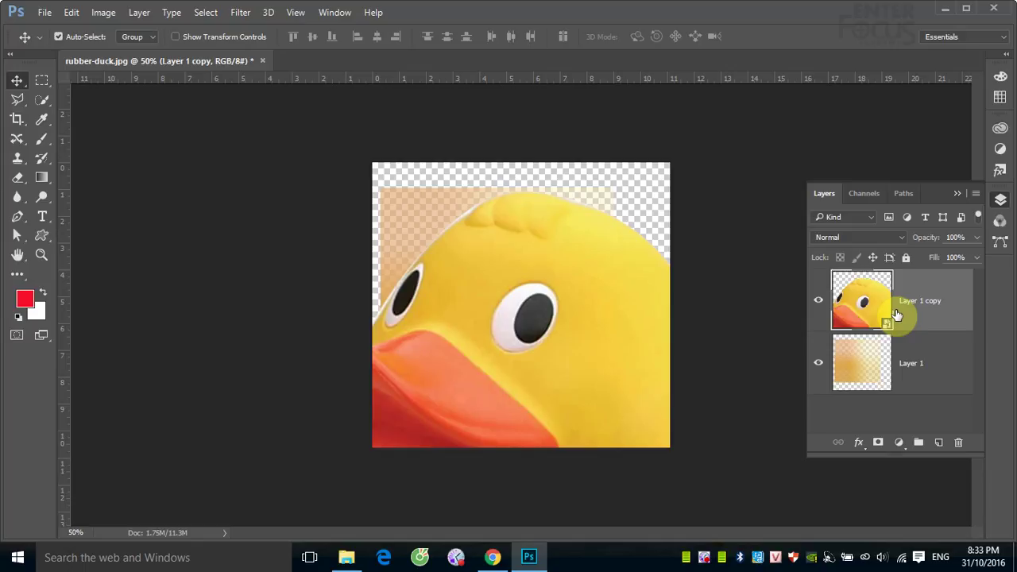
# Shrink and centre the smart-object duck so it fits the canvas, then hide Layer 1
pyautogui.hotkey('ctrl', '-')
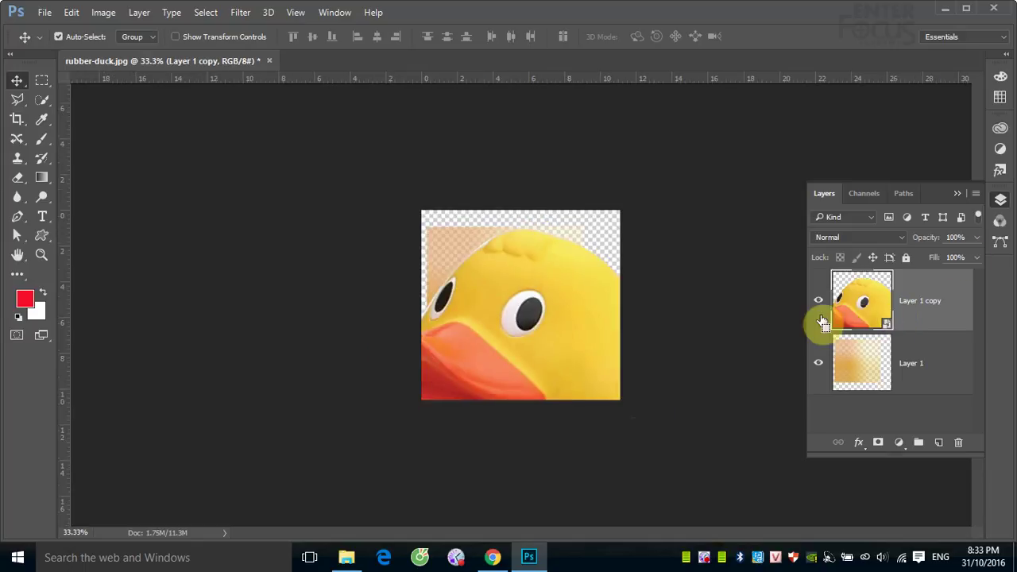
pyautogui.hotkey('ctrl', 't')
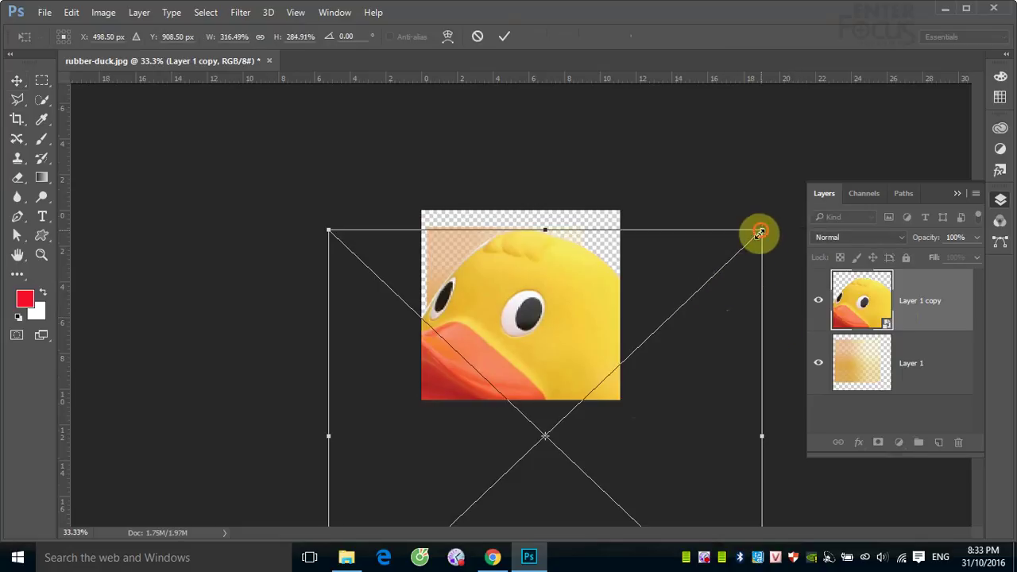
pyautogui.moveTo(762, 230); pyautogui.dragTo(606, 377)
pyautogui.moveTo(590, 438); pyautogui.dragTo(556, 304)
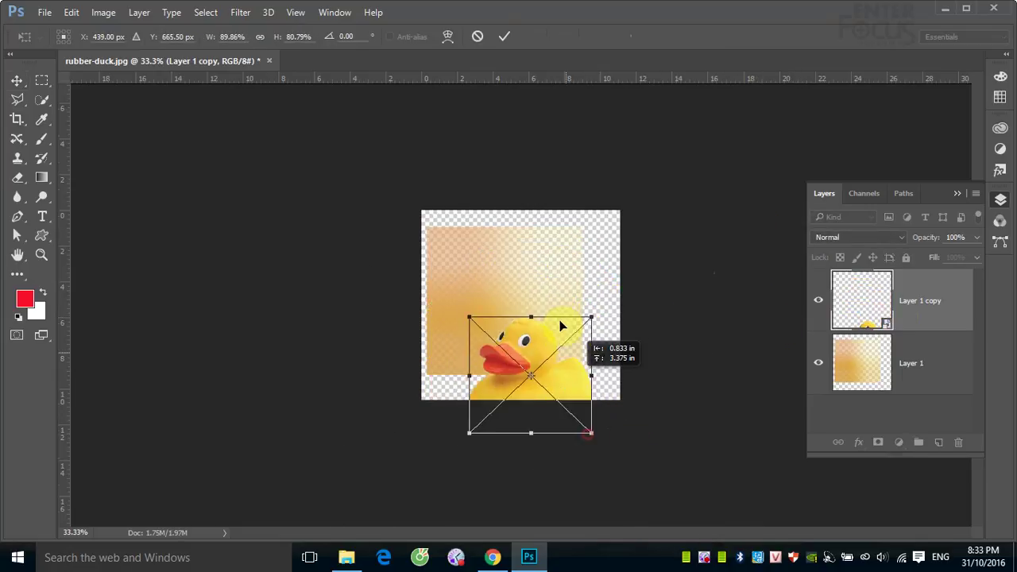
pyautogui.press('Return')
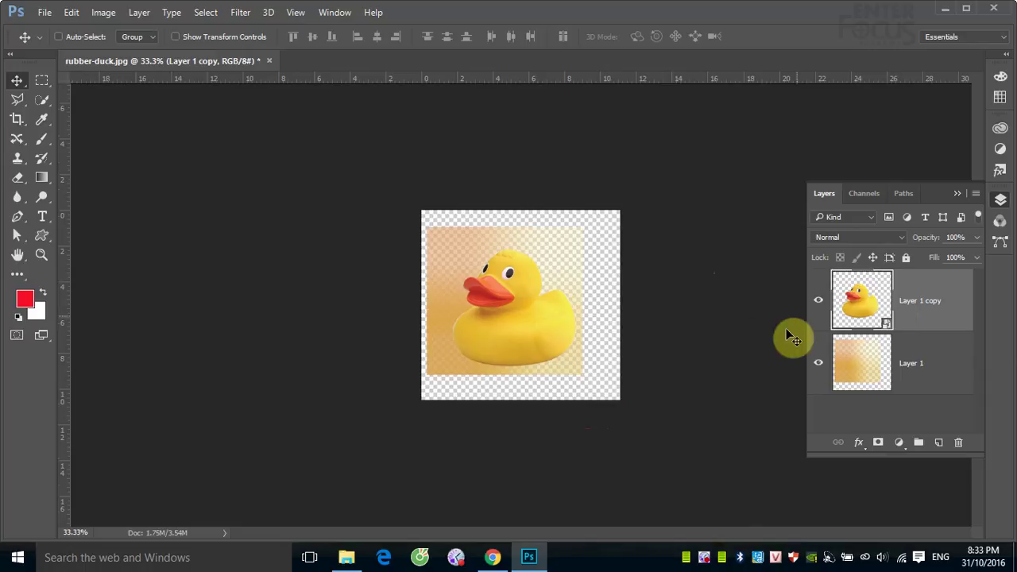
pyautogui.click(819, 362)
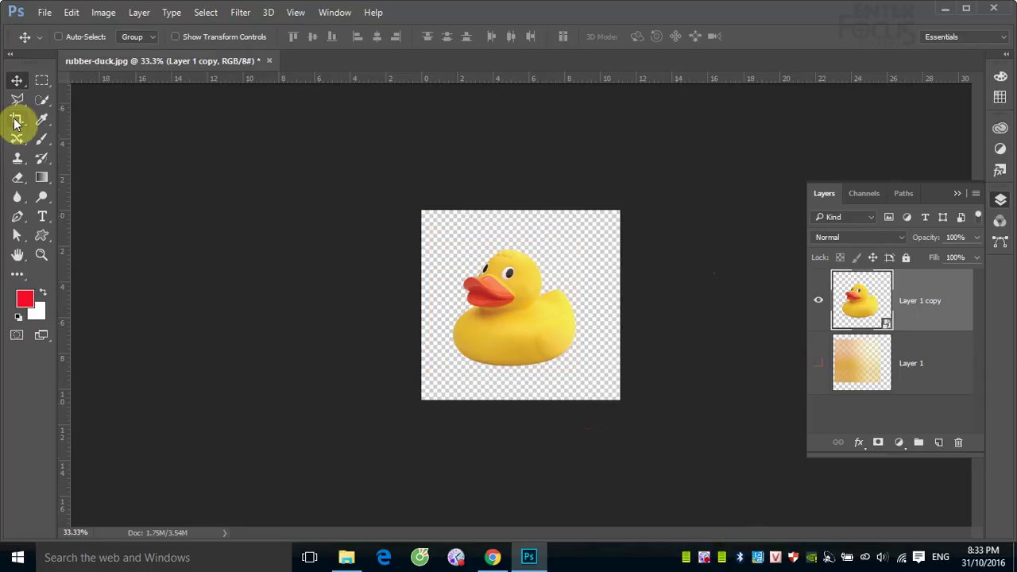
pyautogui.click(42, 80)
# Select a rectangle across the smart-object duck and try deleting it, triggering the not-editable error
pyautogui.moveTo(436, 276); pyautogui.dragTo(600, 332)
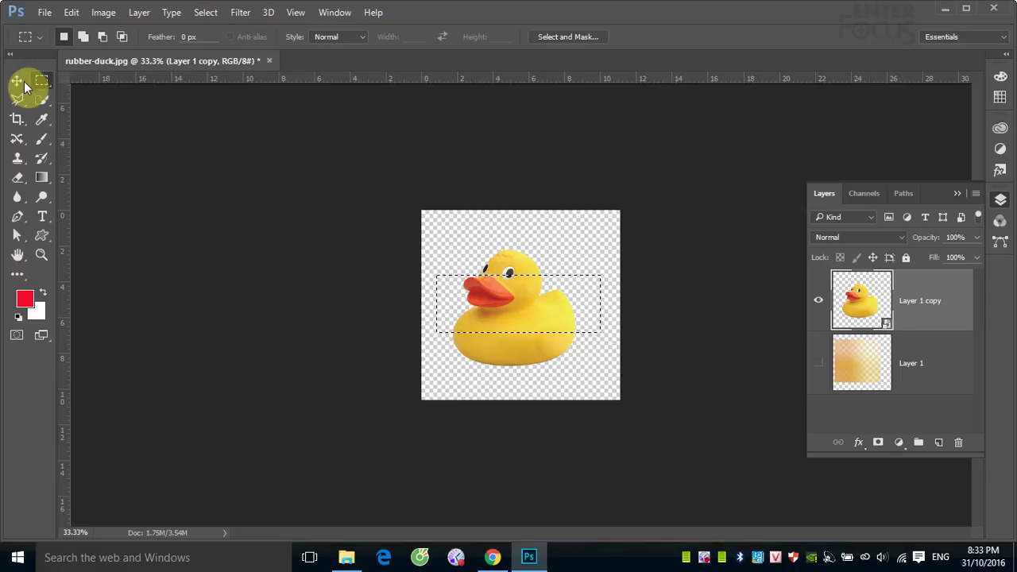
pyautogui.moveTo(435, 230); pyautogui.dragTo(582, 362)
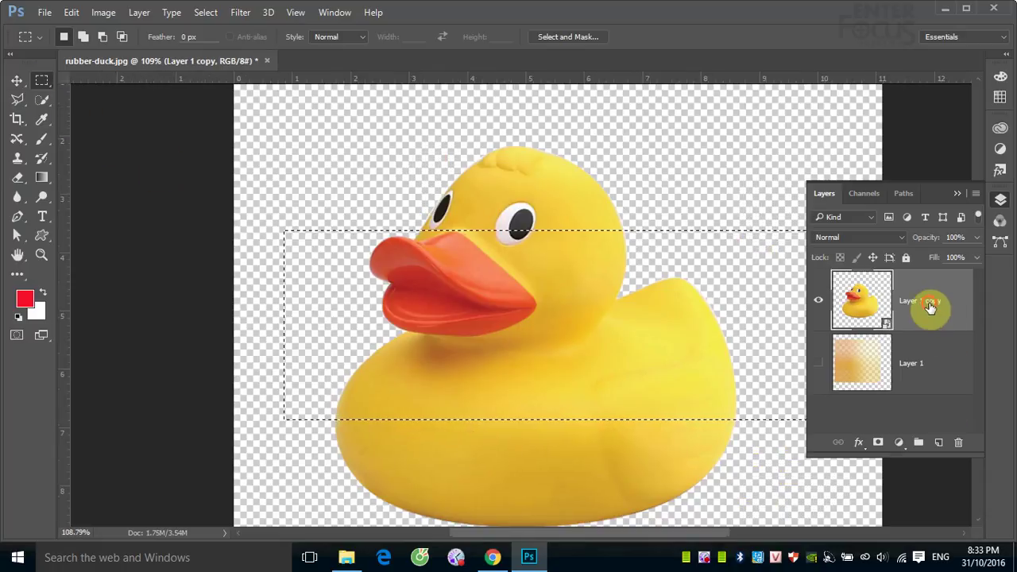
pyautogui.press('Delete')
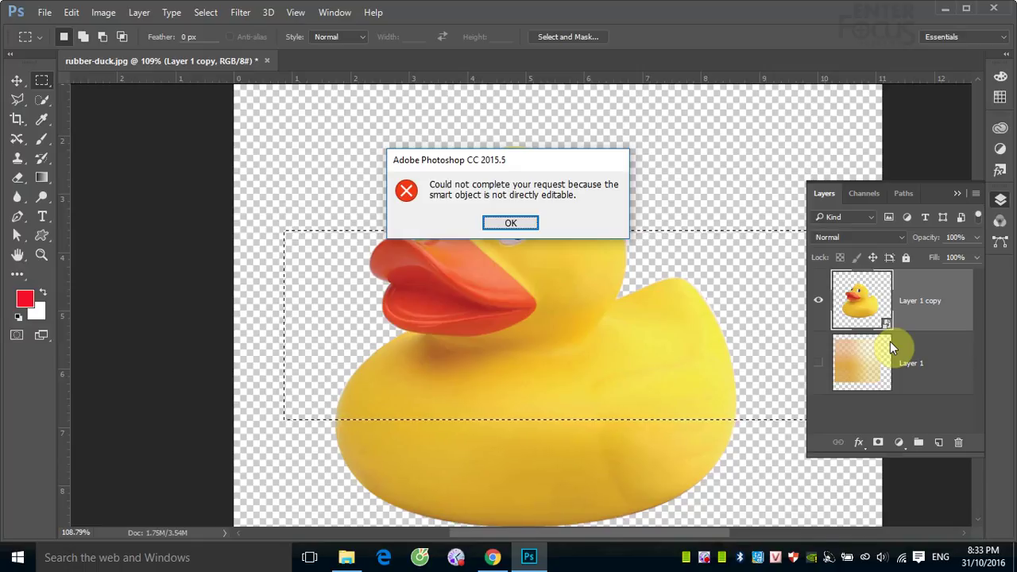
# Dismiss the error, deselect, and try the Brush and then Eraser tools on the smart-object duck
pyautogui.click(518, 222)
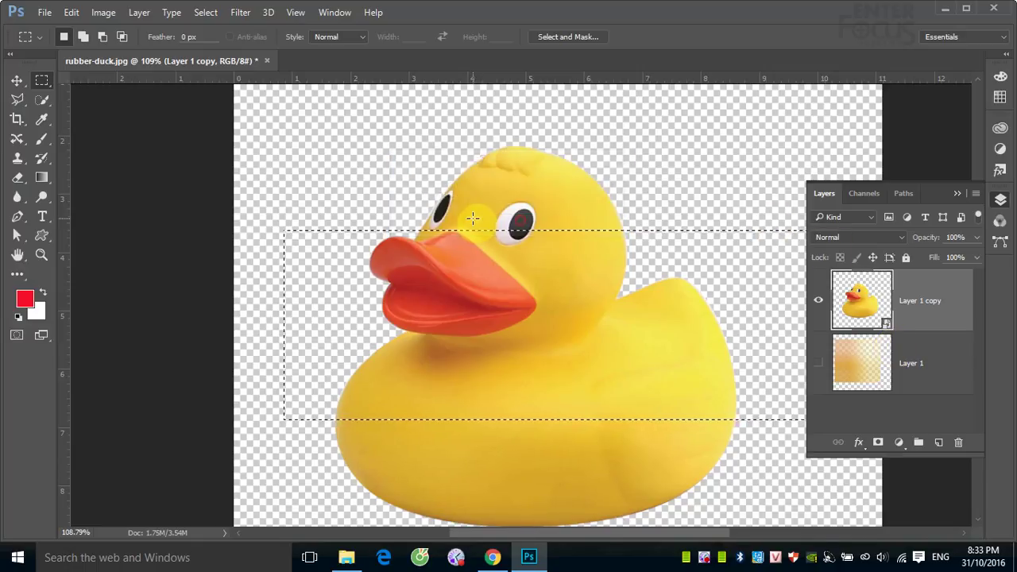
pyautogui.click(482, 204)
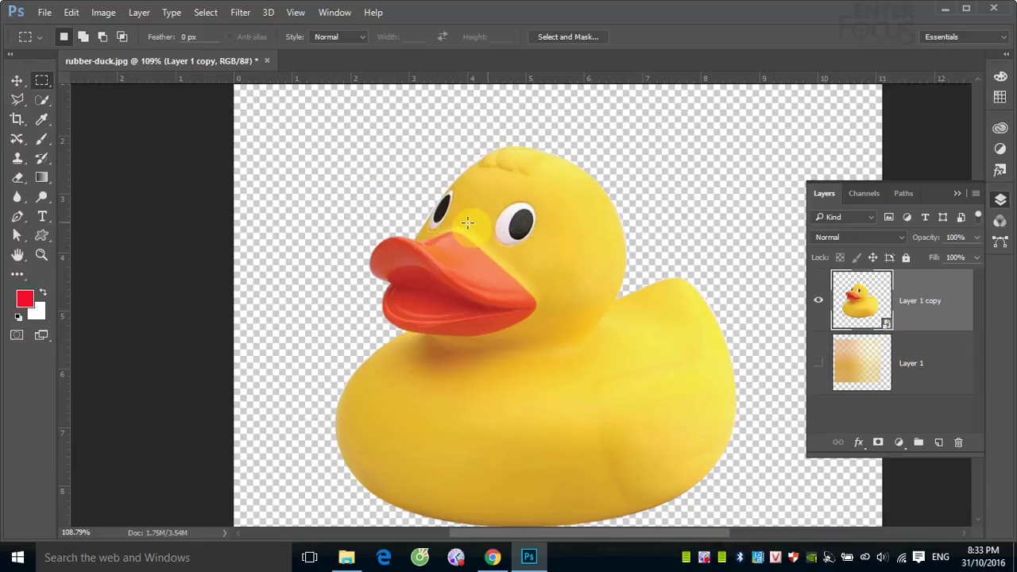
pyautogui.click(43, 139)
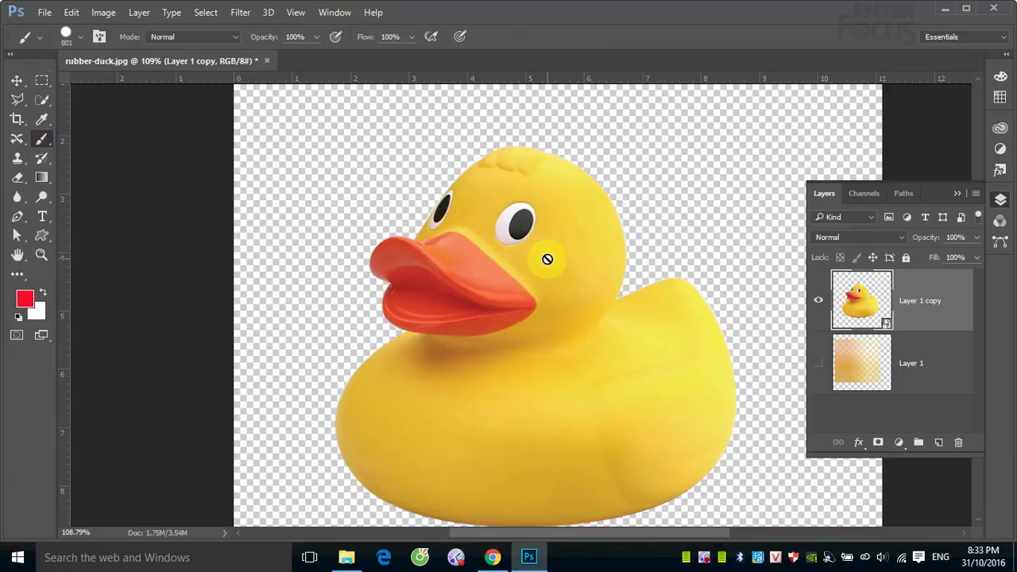
pyautogui.click(17, 177)
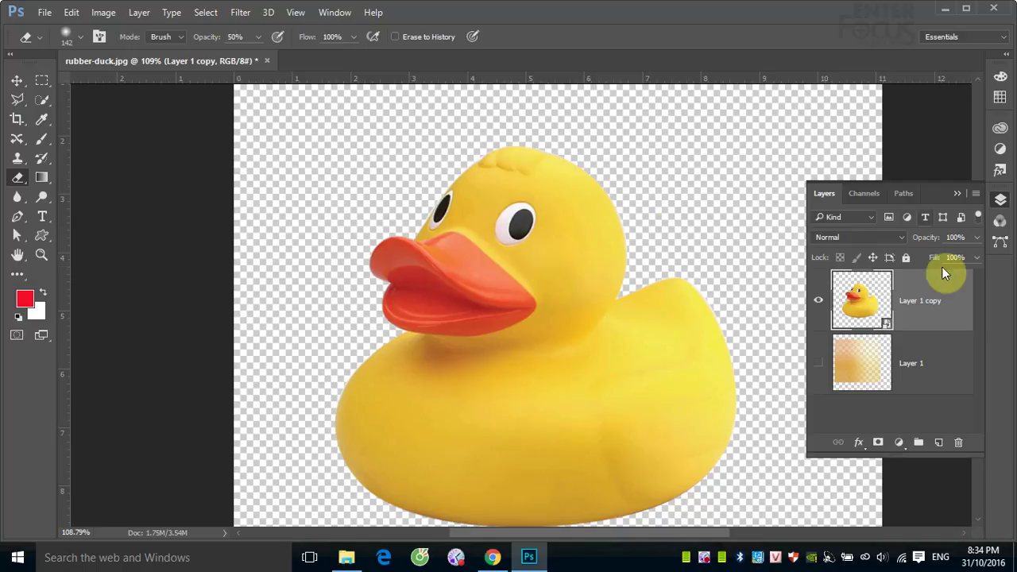
# Bring up the Layer 1 copy context menu, dismiss it, then bring it up again
pyautogui.rightClick(939, 308)
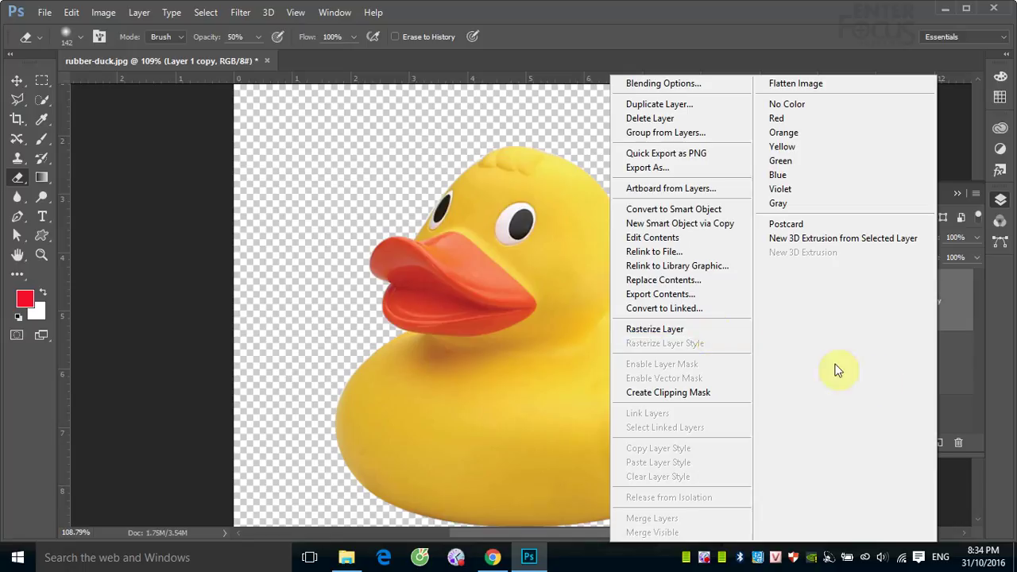
pyautogui.click(975, 370)
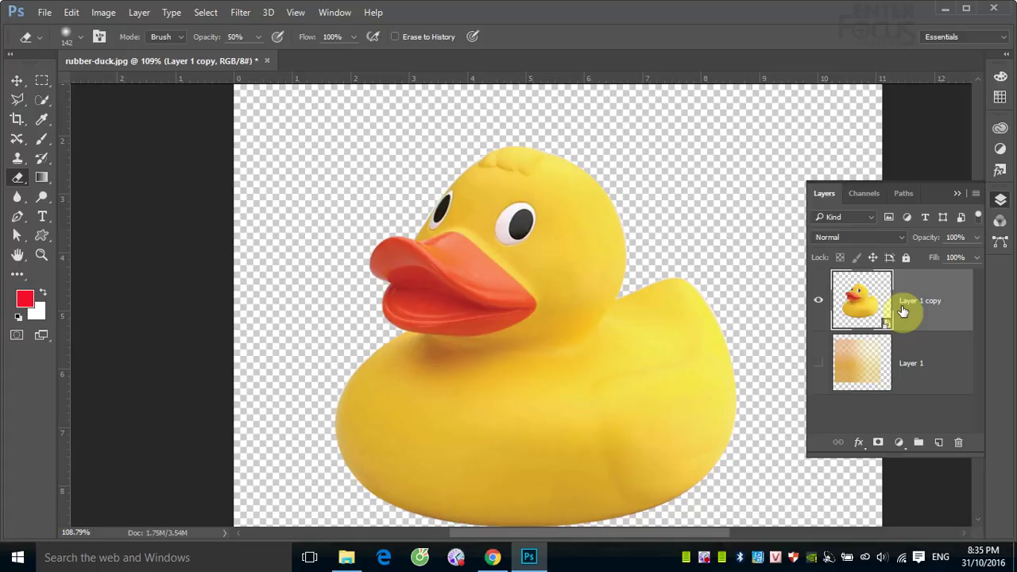
pyautogui.rightClick(947, 305)
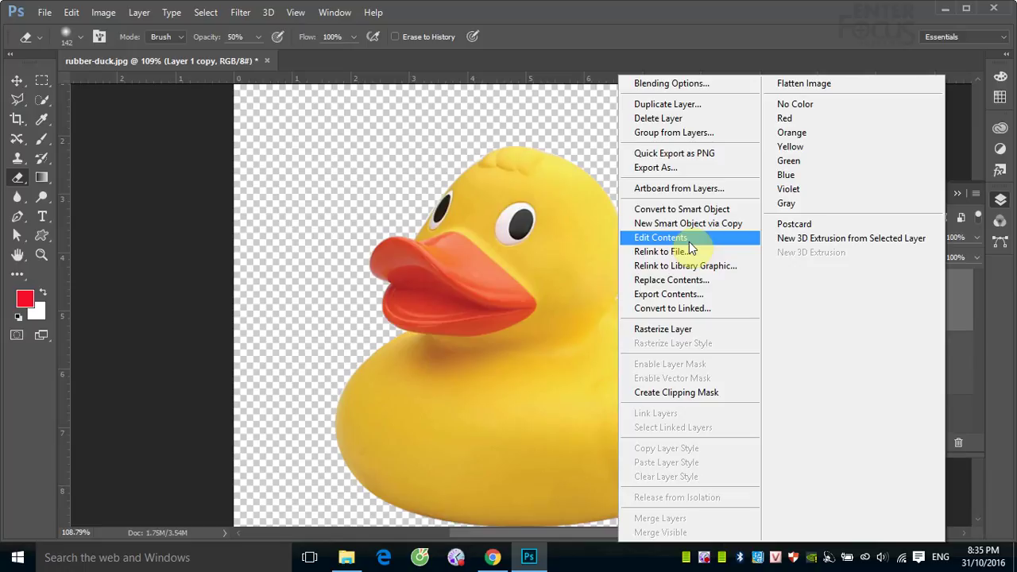
# Open the smart object's contents as Layer 1 copy.psb and set the Brush to 85 px
pyautogui.click(680, 238)
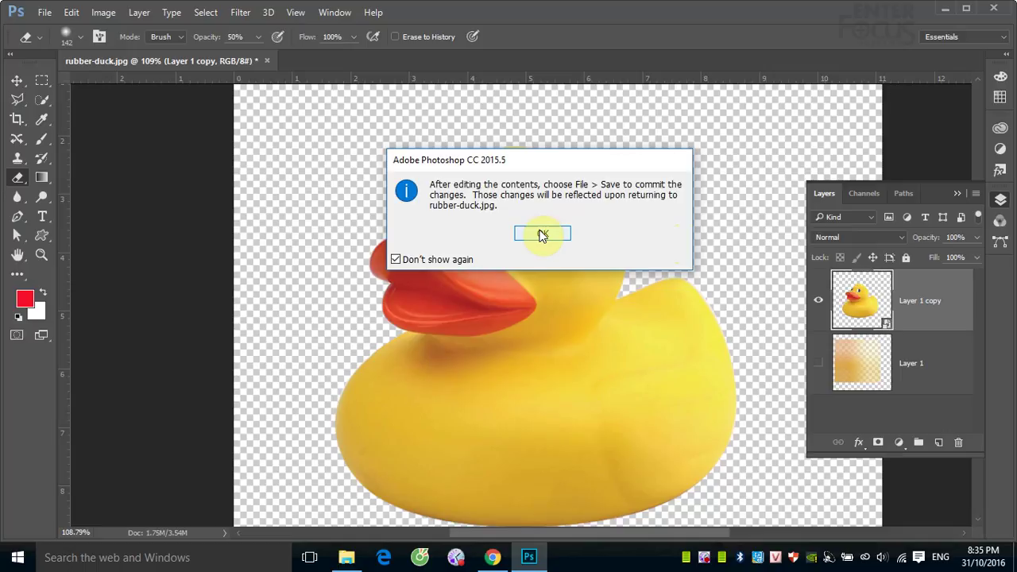
pyautogui.click(542, 235)
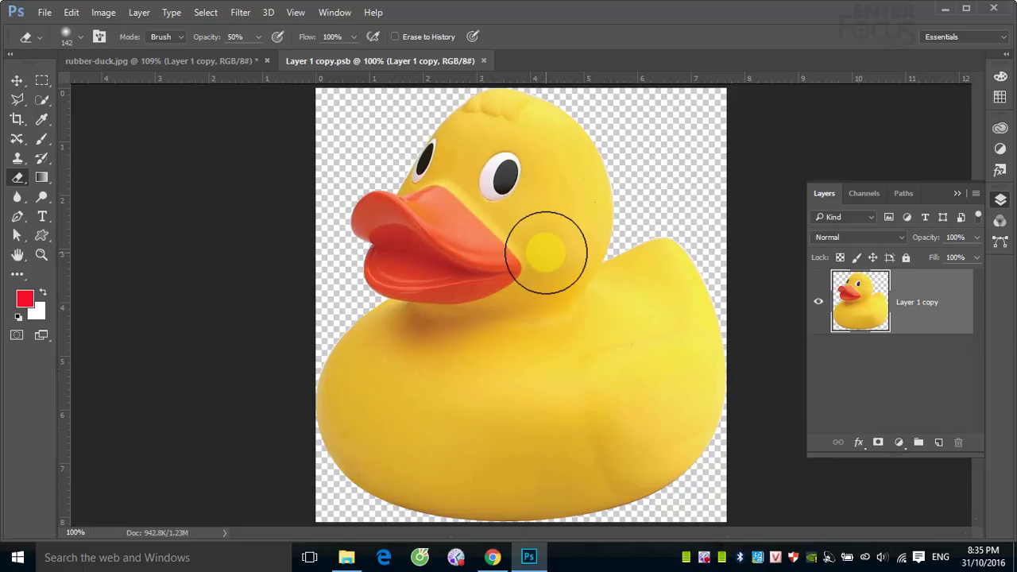
pyautogui.click(42, 137)
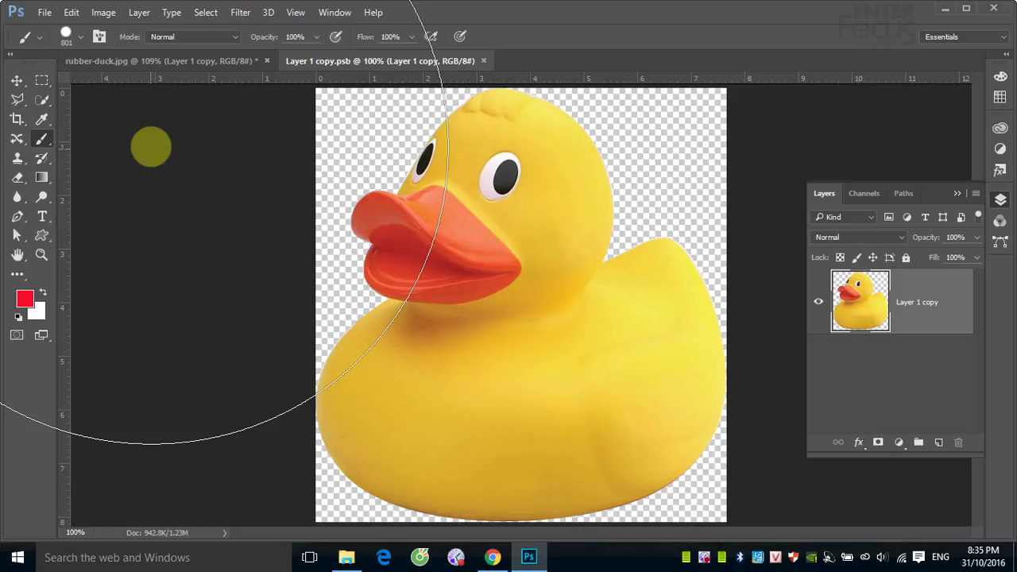
pyautogui.moveTo(483, 220); pyautogui.dragTo(221, 232)
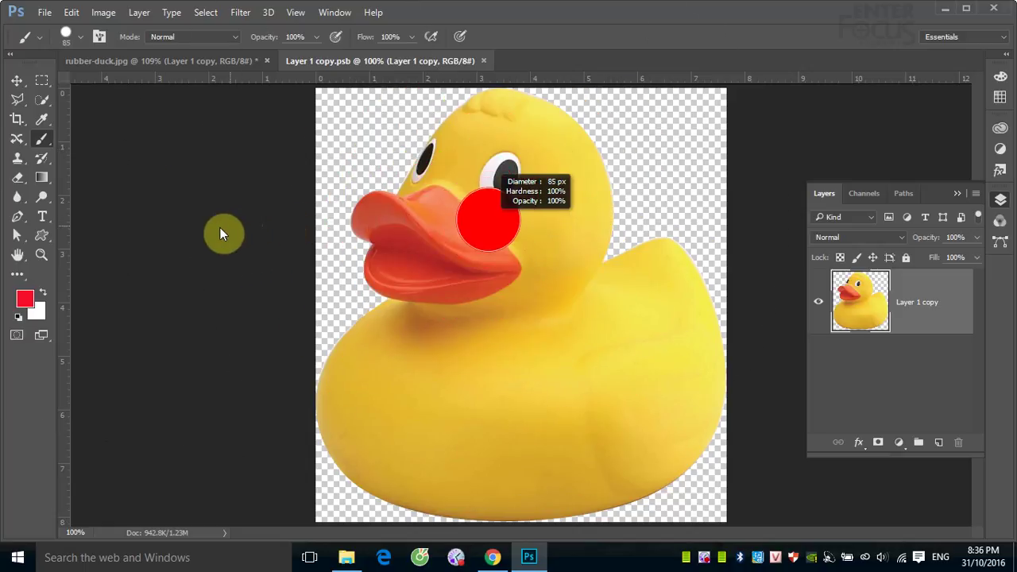
# Set the foreground colour to magenta a20899 and zoom in on the duck's beak
pyautogui.click(24, 298)
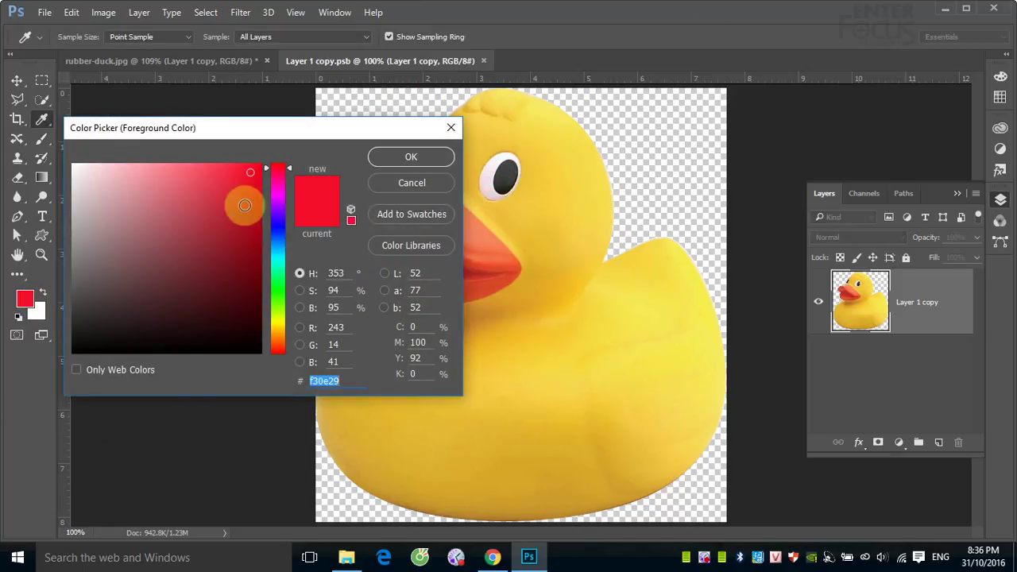
pyautogui.click(276, 194)
pyautogui.click(252, 232)
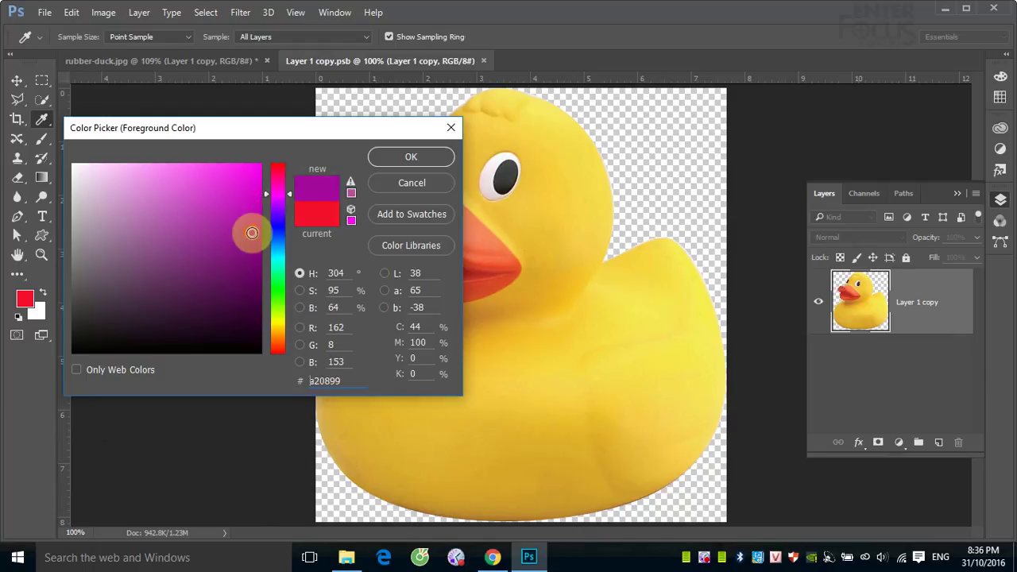
pyautogui.click(398, 159)
pyautogui.moveTo(297, 155); pyautogui.dragTo(548, 312)
pyautogui.moveTo(420, 287); pyautogui.dragTo(405, 290)
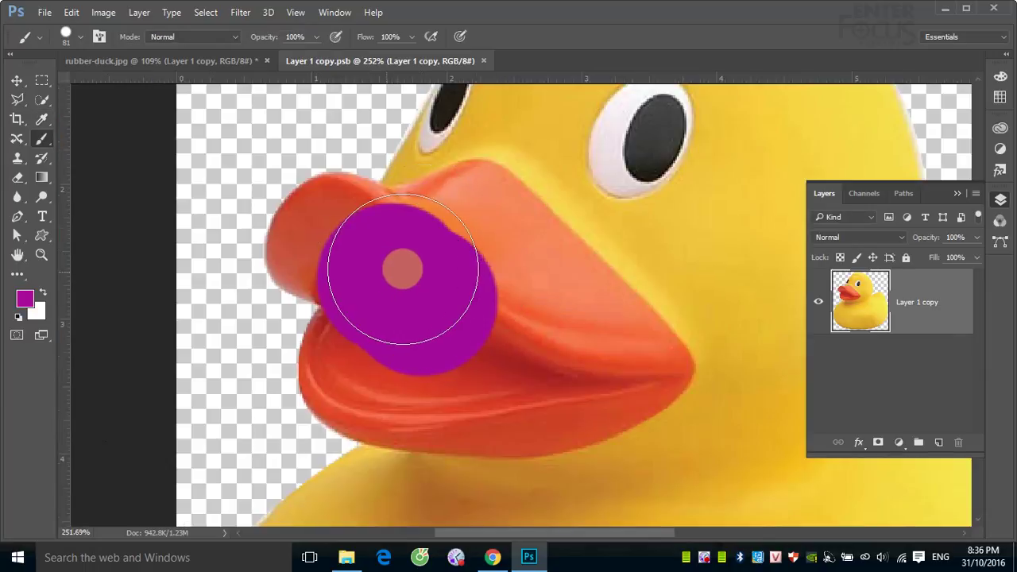
pyautogui.hotkey('ctrl', 'z')
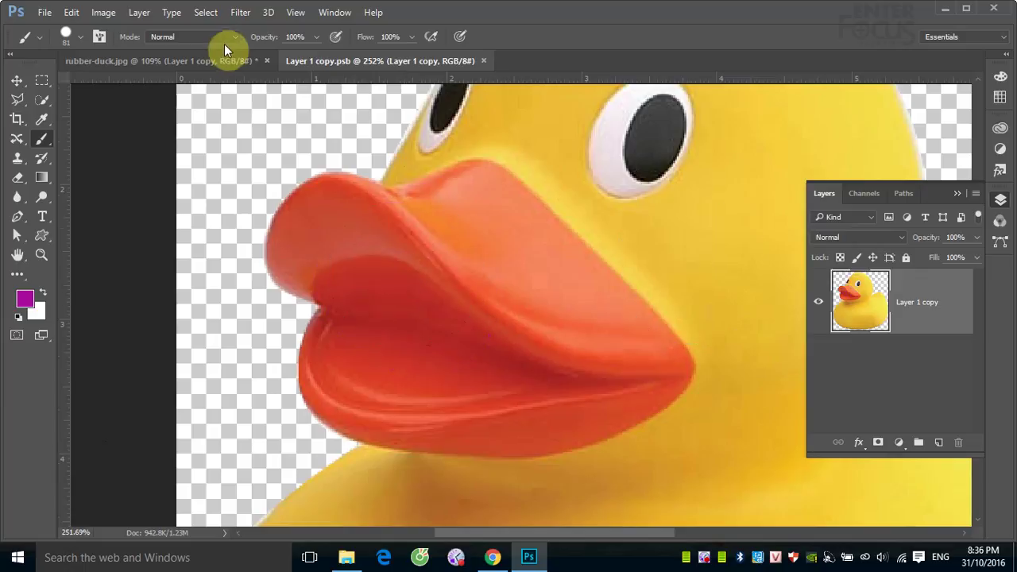
# Paint the beak magenta in Color mode, locking transparent pixels and touching up the edges
pyautogui.click(231, 37)
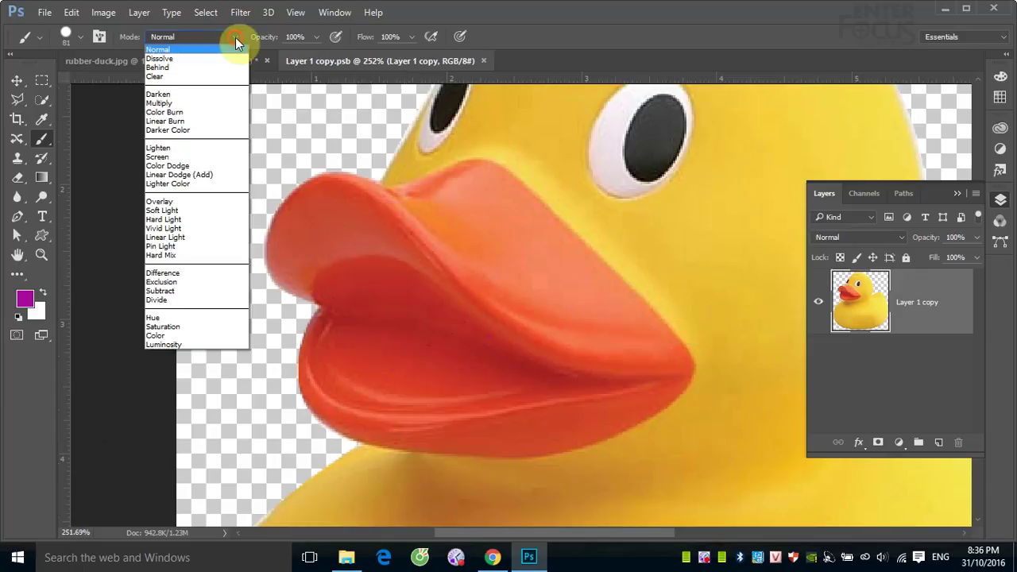
pyautogui.click(170, 335)
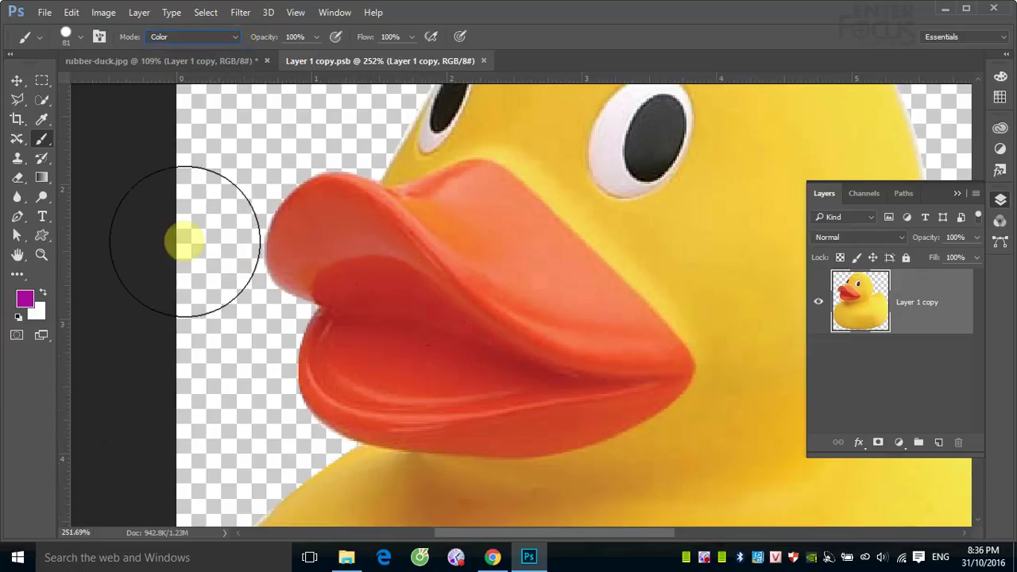
pyautogui.moveTo(501, 330)
pyautogui.mouseDown()
pyautogui.moveTo(431, 284)
pyautogui.moveTo(484, 265)
pyautogui.moveTo(545, 329)
pyautogui.moveTo(467, 357)
pyautogui.mouseUp()
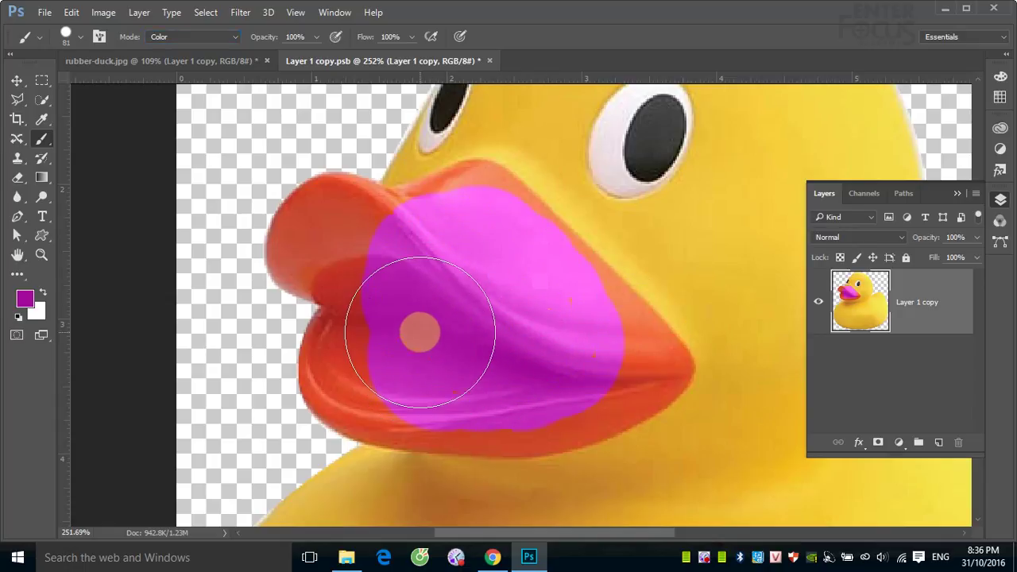
pyautogui.moveTo(428, 331); pyautogui.dragTo(378, 319)
pyautogui.moveTo(334, 271)
pyautogui.mouseDown()
pyautogui.moveTo(311, 262)
pyautogui.moveTo(322, 223)
pyautogui.moveTo(346, 228)
pyautogui.moveTo(466, 198)
pyautogui.moveTo(595, 297)
pyautogui.moveTo(643, 367)
pyautogui.moveTo(529, 414)
pyautogui.moveTo(375, 404)
pyautogui.moveTo(356, 288)
pyautogui.moveTo(297, 230)
pyautogui.moveTo(336, 204)
pyautogui.moveTo(382, 208)
pyautogui.mouseUp()
pyautogui.click(840, 257)
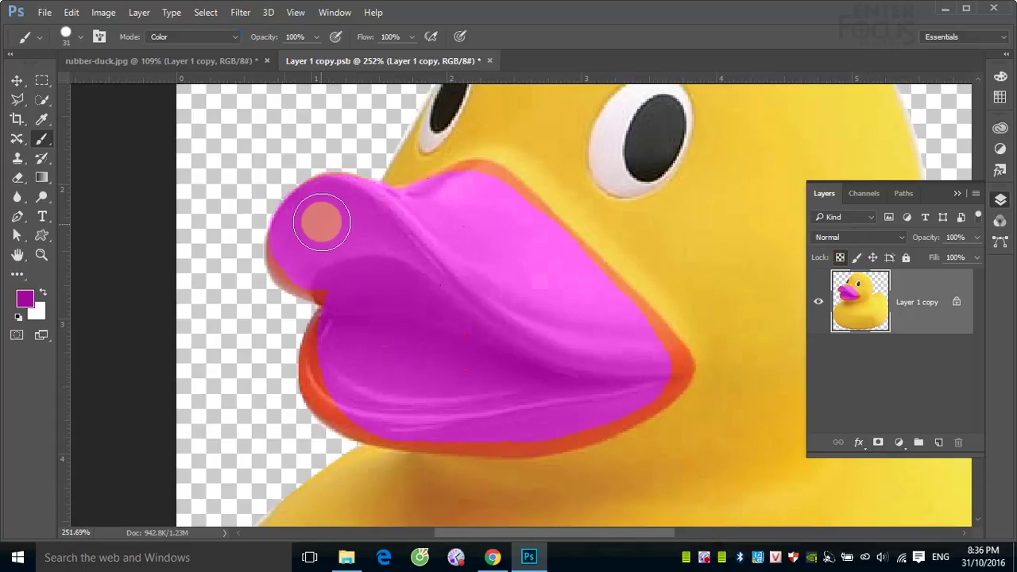
pyautogui.moveTo(288, 248)
pyautogui.mouseDown()
pyautogui.moveTo(352, 305)
pyautogui.moveTo(320, 368)
pyautogui.moveTo(393, 410)
pyautogui.moveTo(374, 415)
pyautogui.moveTo(419, 418)
pyautogui.moveTo(385, 421)
pyautogui.moveTo(568, 422)
pyautogui.moveTo(468, 424)
pyautogui.moveTo(507, 430)
pyautogui.moveTo(532, 427)
pyautogui.moveTo(466, 427)
pyautogui.moveTo(573, 422)
pyautogui.moveTo(643, 389)
pyautogui.moveTo(663, 359)
pyautogui.moveTo(639, 387)
pyautogui.moveTo(647, 338)
pyautogui.moveTo(503, 206)
pyautogui.moveTo(466, 186)
pyautogui.moveTo(400, 211)
pyautogui.moveTo(477, 189)
pyautogui.moveTo(495, 201)
pyautogui.mouseUp()
pyautogui.moveTo(632, 379)
pyautogui.mouseDown()
pyautogui.moveTo(654, 358)
pyautogui.moveTo(662, 363)
pyautogui.moveTo(643, 379)
pyautogui.moveTo(279, 367)
pyautogui.moveTo(570, 348)
pyautogui.moveTo(585, 336)
pyautogui.mouseUp()
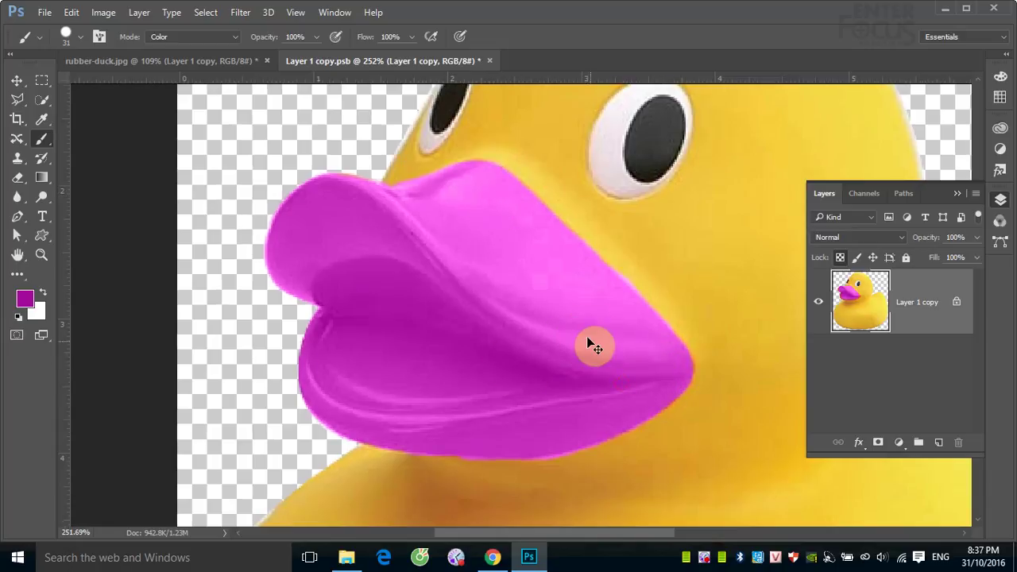
# Zoom out to fit the duck and close the Layer 1 copy.psb document
pyautogui.hotkey('ctrl', '-')
pyautogui.hotkey('ctrl', '-')
pyautogui.hotkey('ctrl', '-')
pyautogui.hotkey('ctrl', '-')
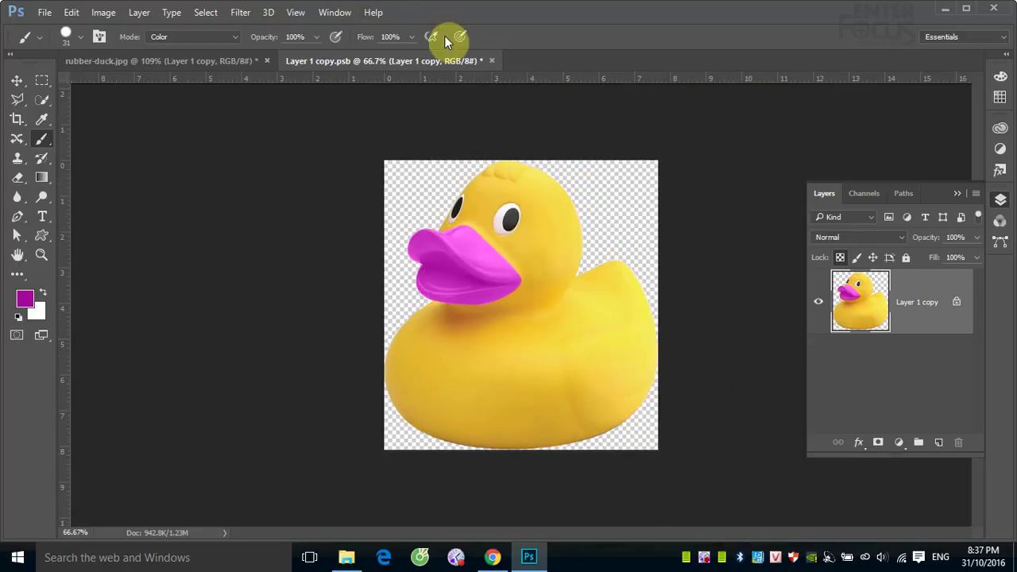
pyautogui.click(492, 61)
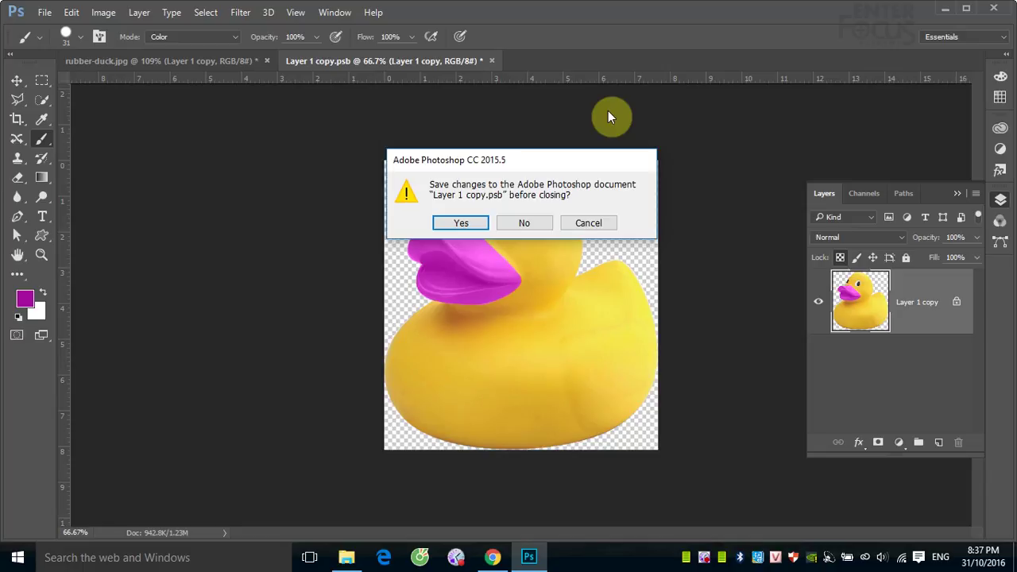
# Save the magenta-beak changes to Layer 1 copy.psb and zoom out on rubber-duck.jpg
pyautogui.click(460, 222)
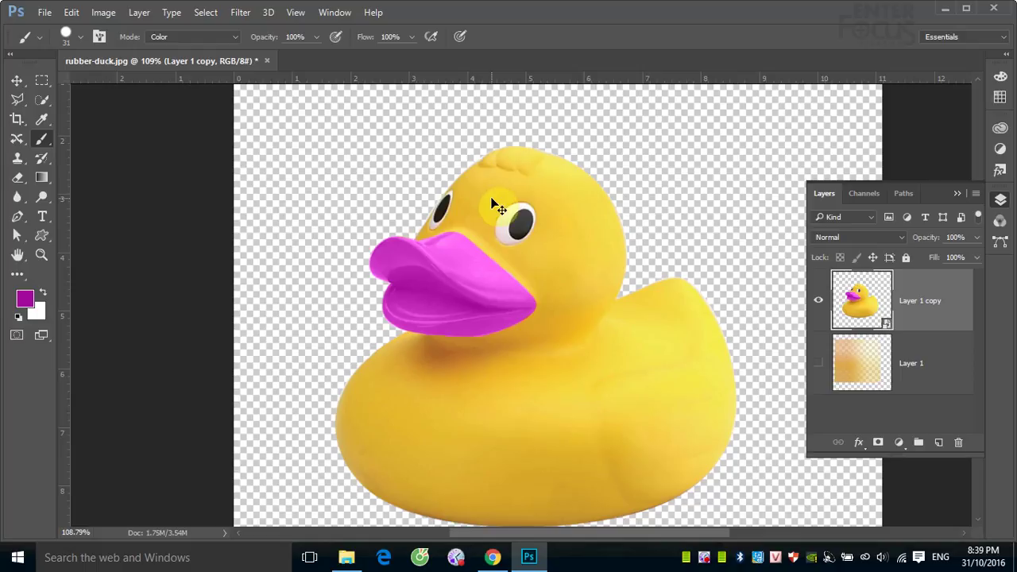
pyautogui.hotkey('ctrl', '-')
pyautogui.hotkey('ctrl', '-')
pyautogui.hotkey('ctrl', '-')
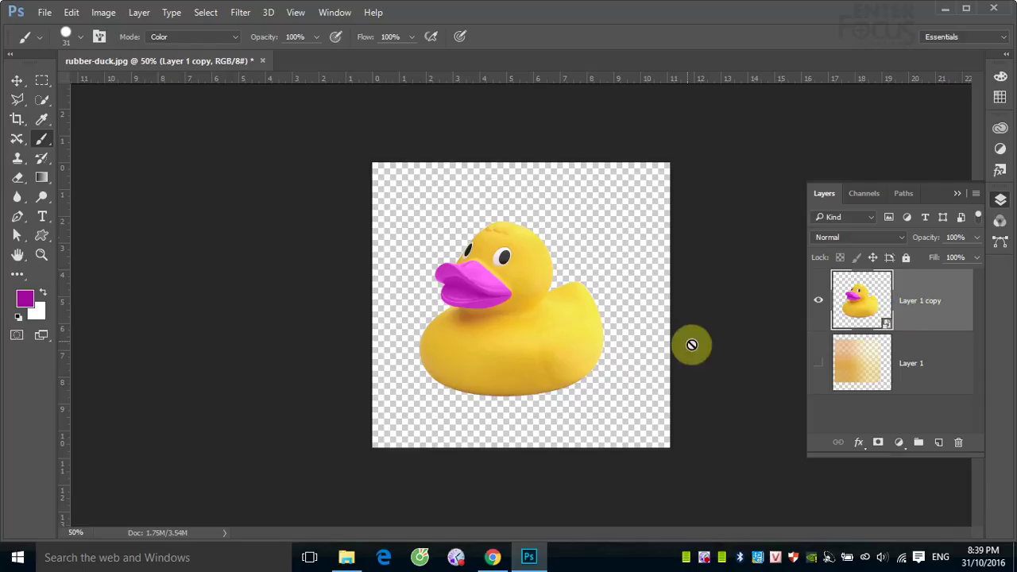
# Make Layer 1's blurred backdrop visible and load a selection from a layer thumbnail
pyautogui.click(818, 363)
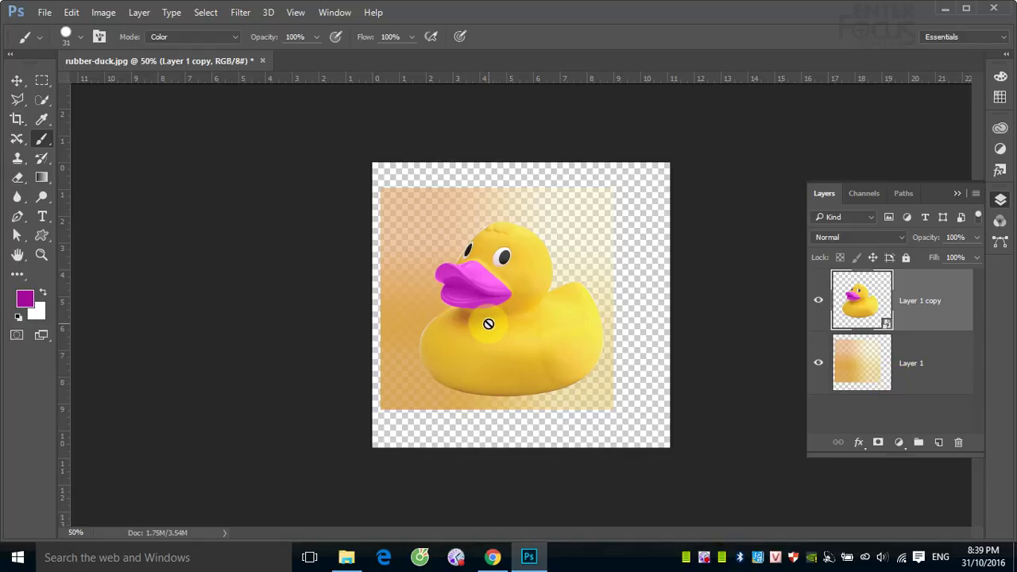
pyautogui.keyDown('ctrl'); pyautogui.click(865, 312); pyautogui.keyUp('ctrl')
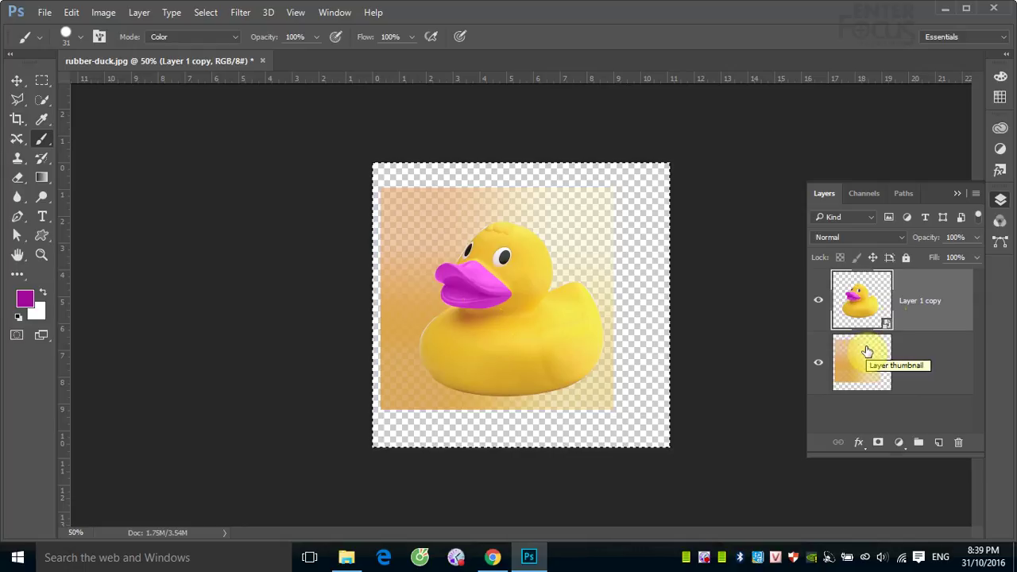
# Browse and dismiss the Image menu, clear the selection, then list the Layer 1 copy options
pyautogui.click(102, 15)
pyautogui.moveTo(131, 148)
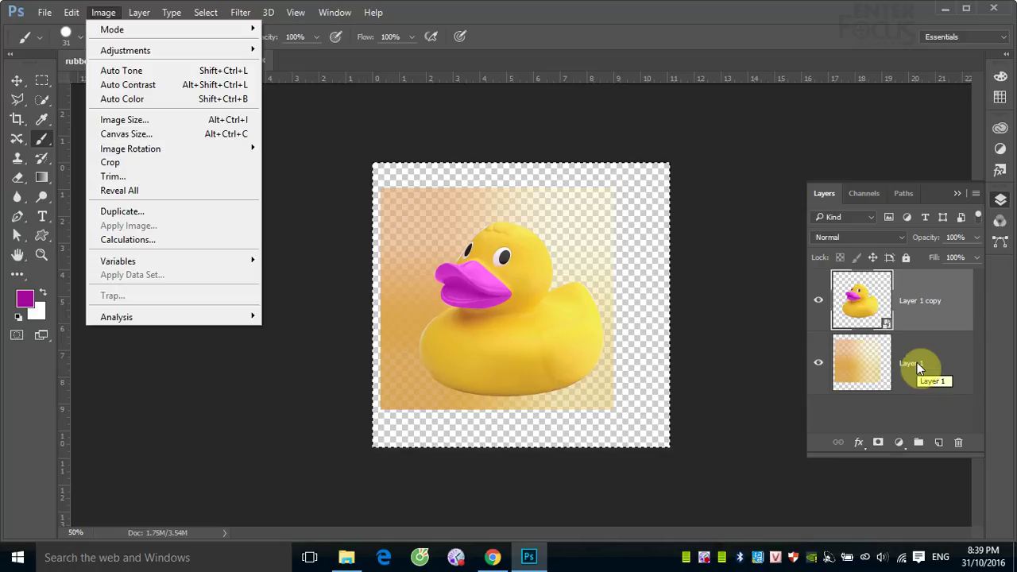
pyautogui.click(653, 18)
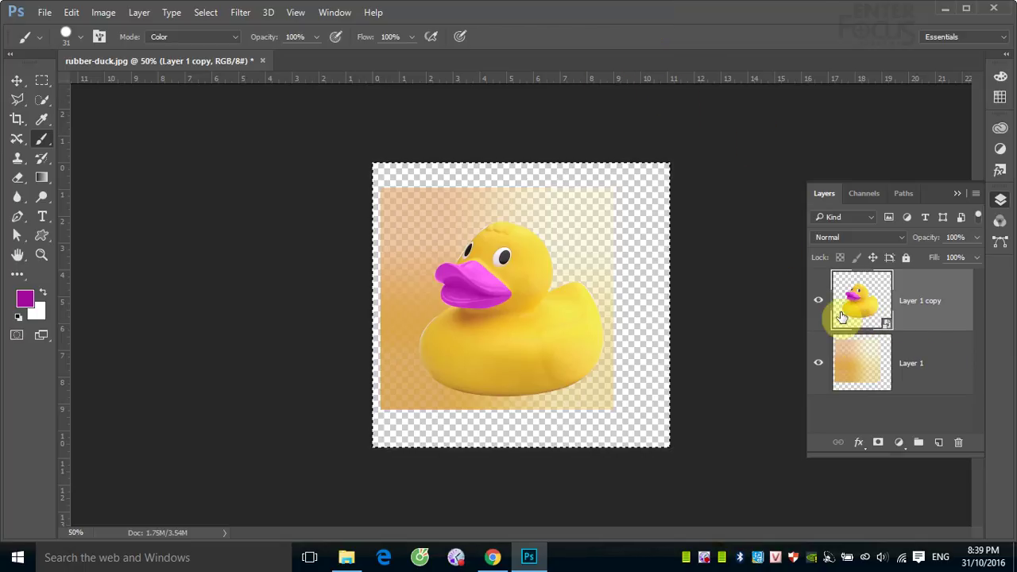
pyautogui.moveTo(863, 316); pyautogui.dragTo(810, 336)
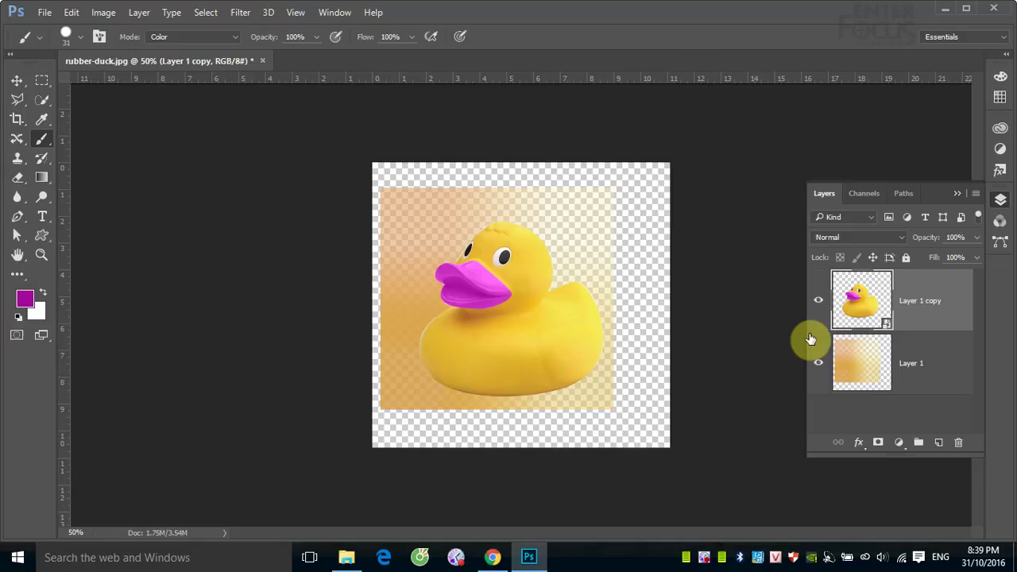
pyautogui.rightClick(924, 305)
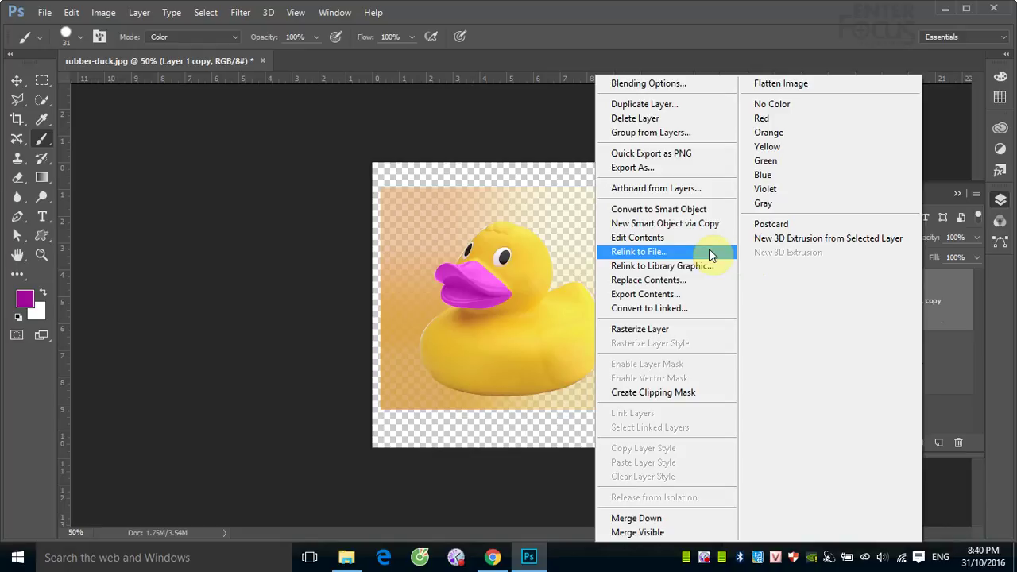
pyautogui.click(645, 296)
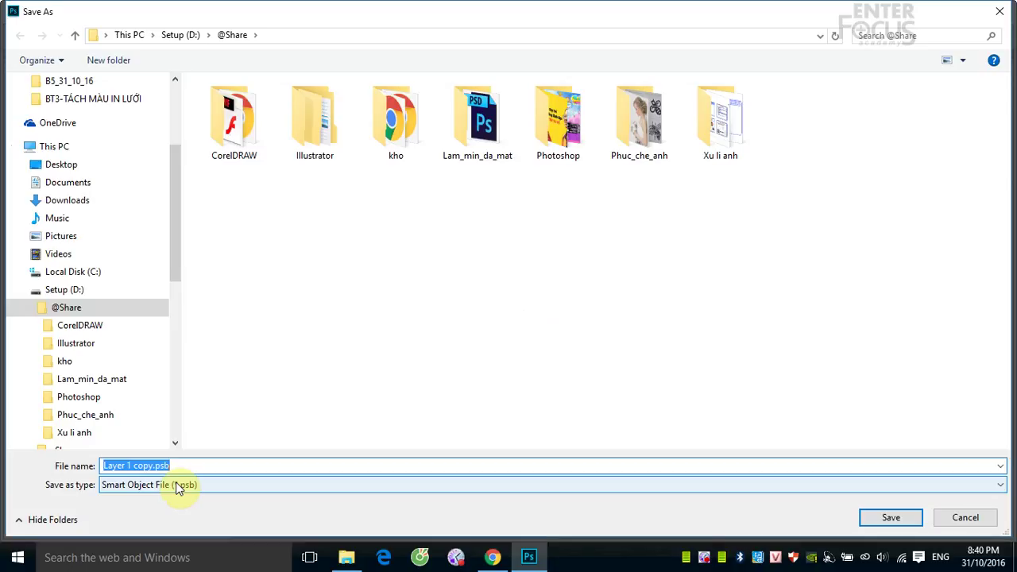
pyautogui.write('xuat')
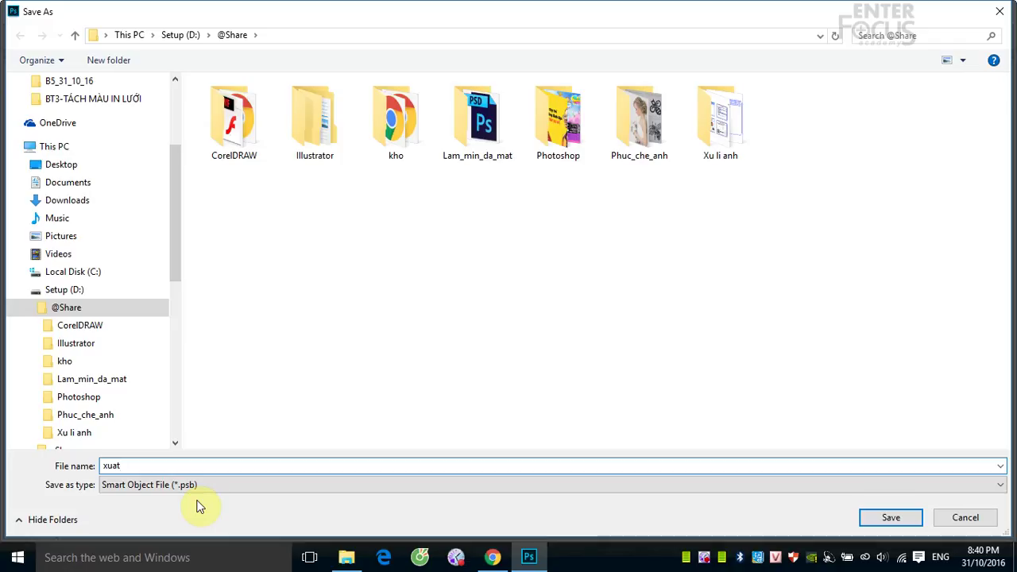
pyautogui.click(890, 517)
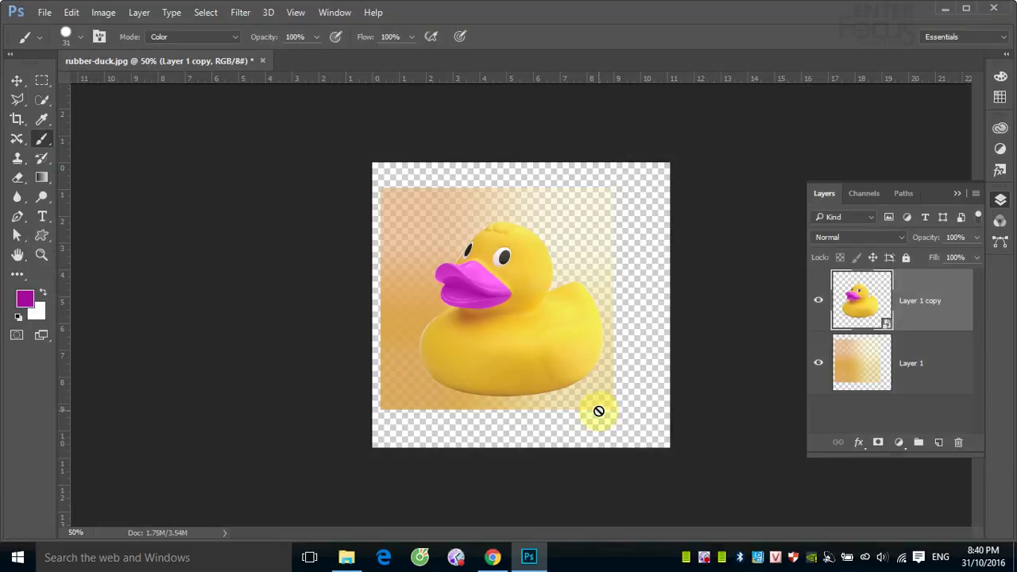
# Open and cancel the Open dialog, then start and cancel a second Export Contents
pyautogui.click(43, 13)
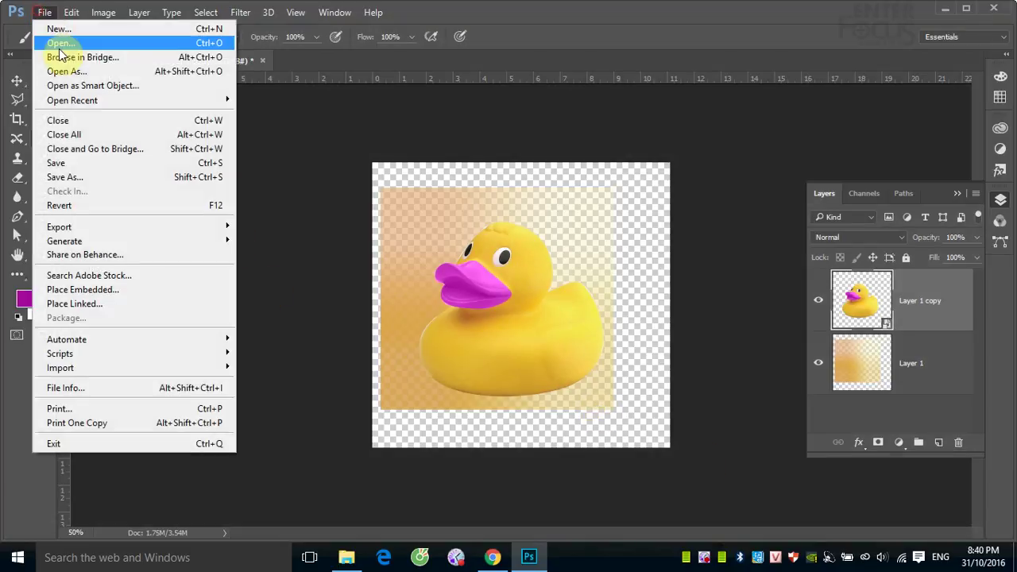
pyautogui.click(61, 44)
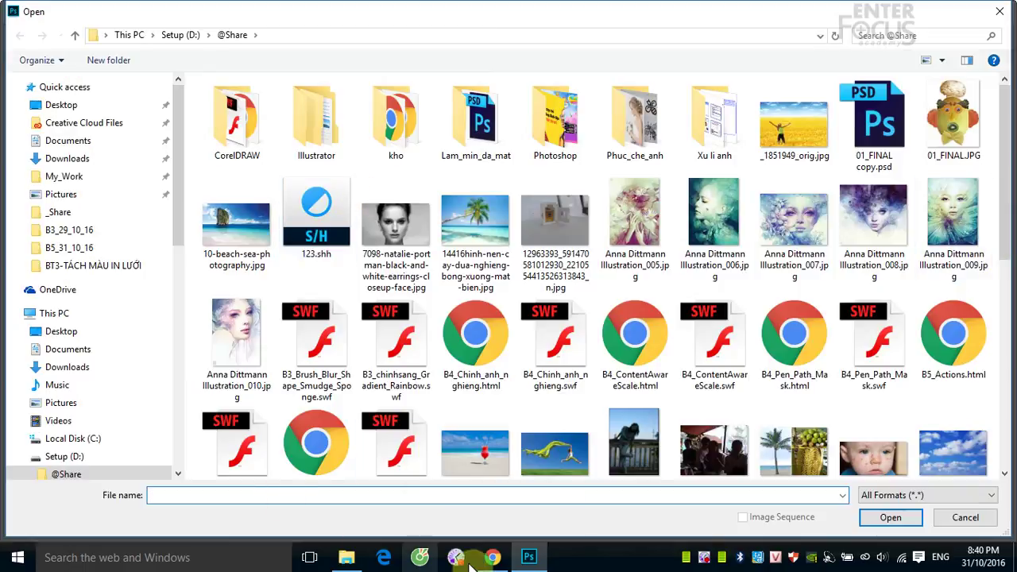
pyautogui.click(968, 517)
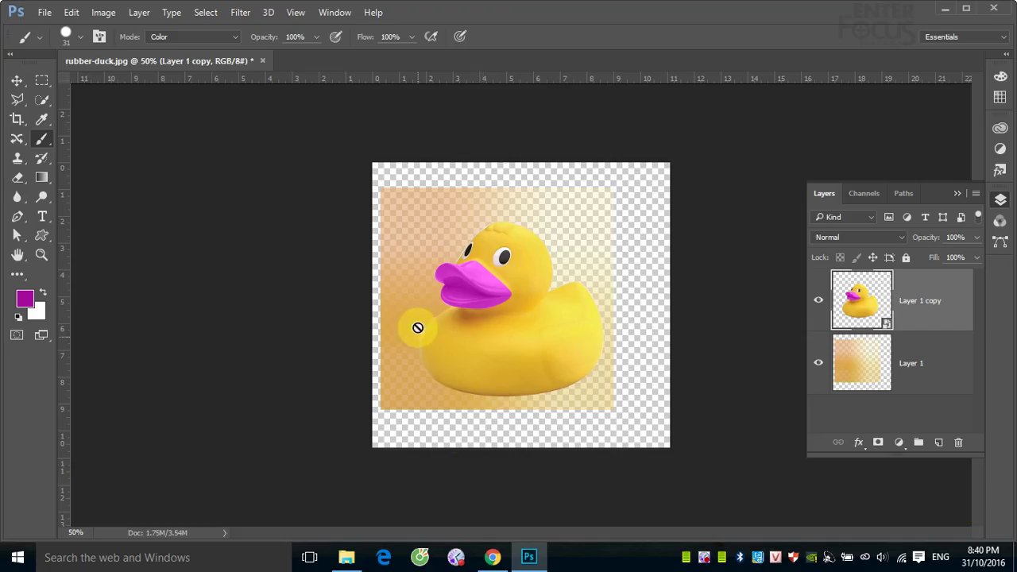
pyautogui.rightClick(932, 306)
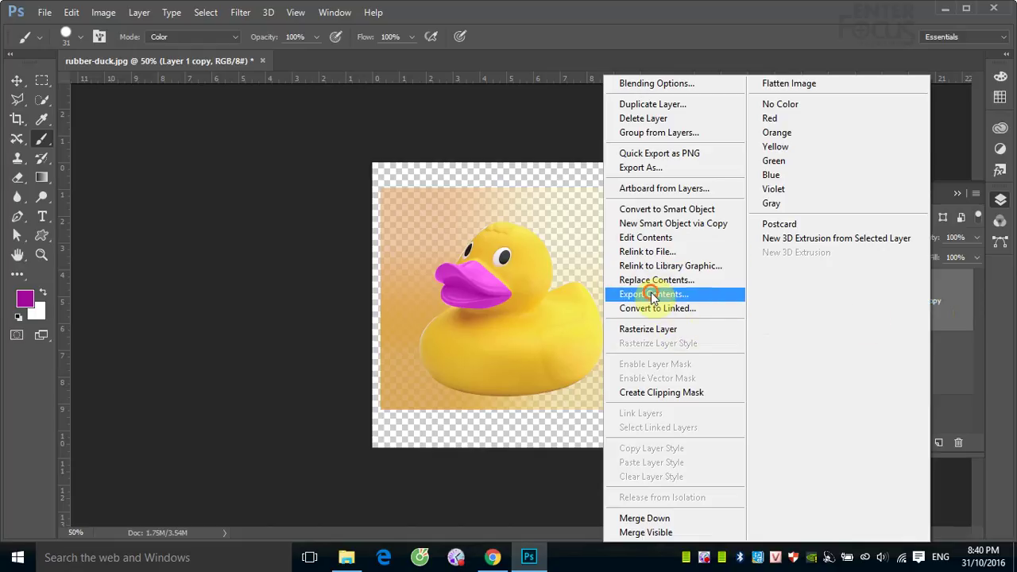
pyautogui.click(651, 296)
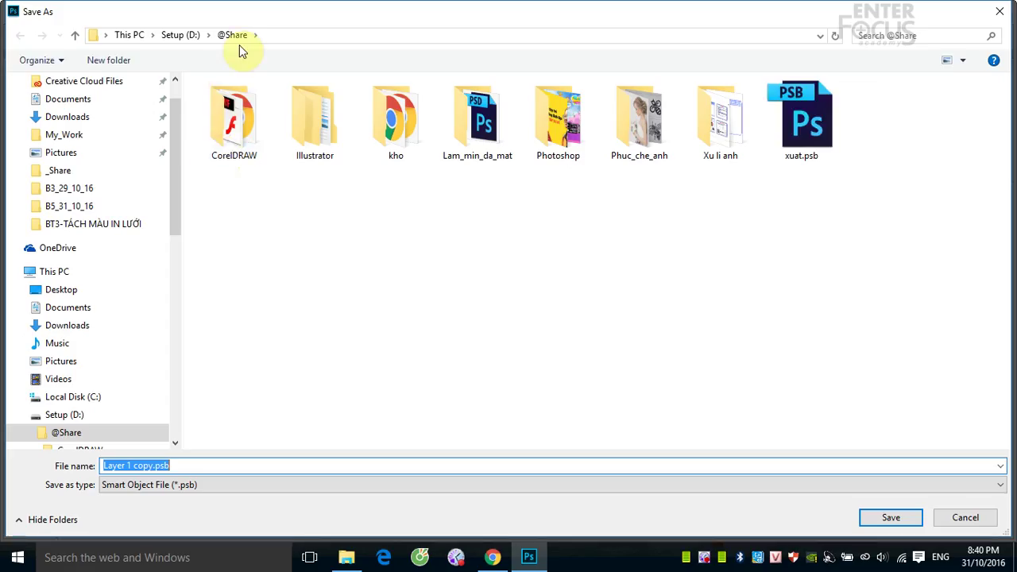
pyautogui.click(963, 517)
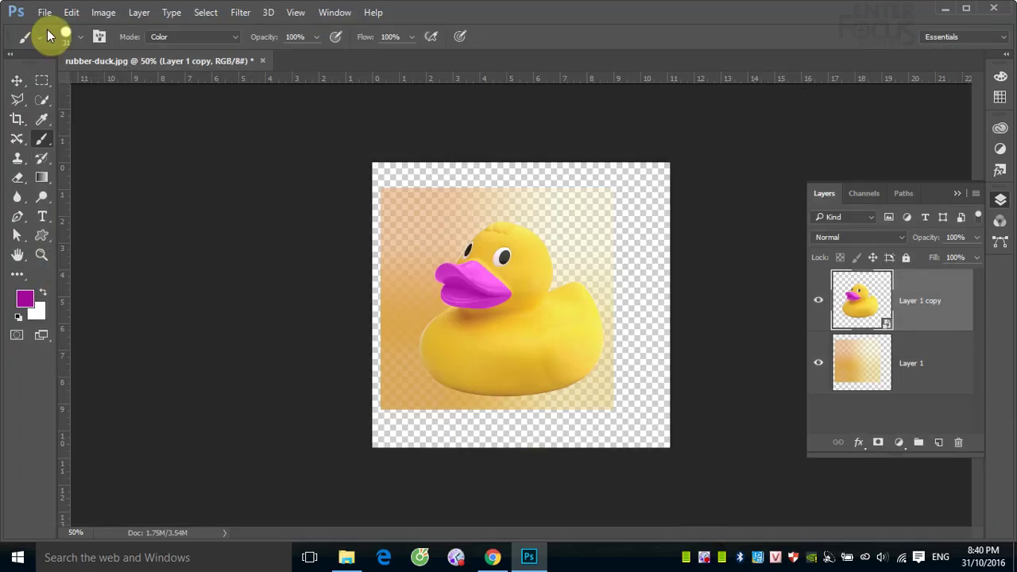
pyautogui.click(49, 14)
pyautogui.click(60, 43)
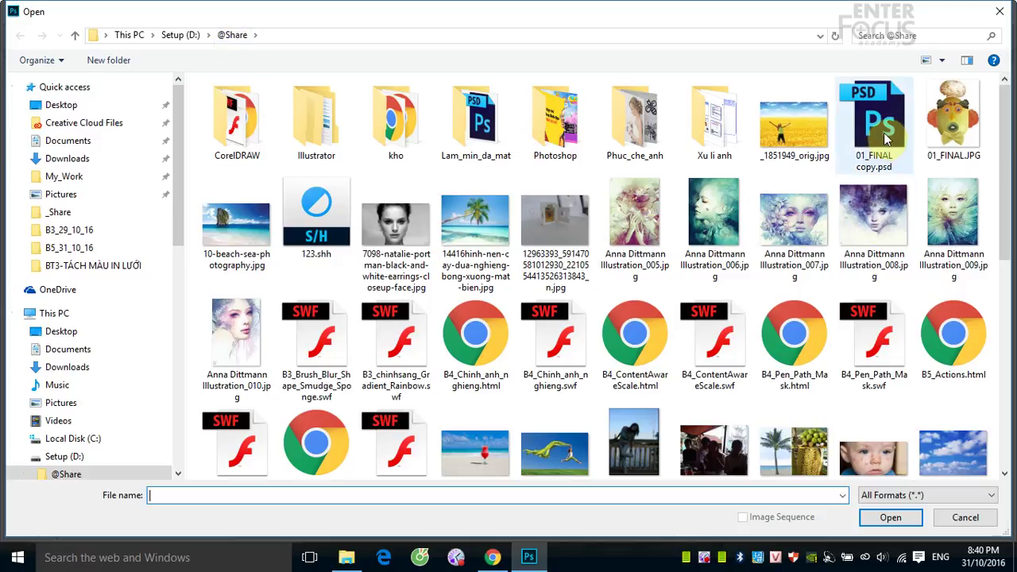
pyautogui.scroll(-3, 1011, 251)
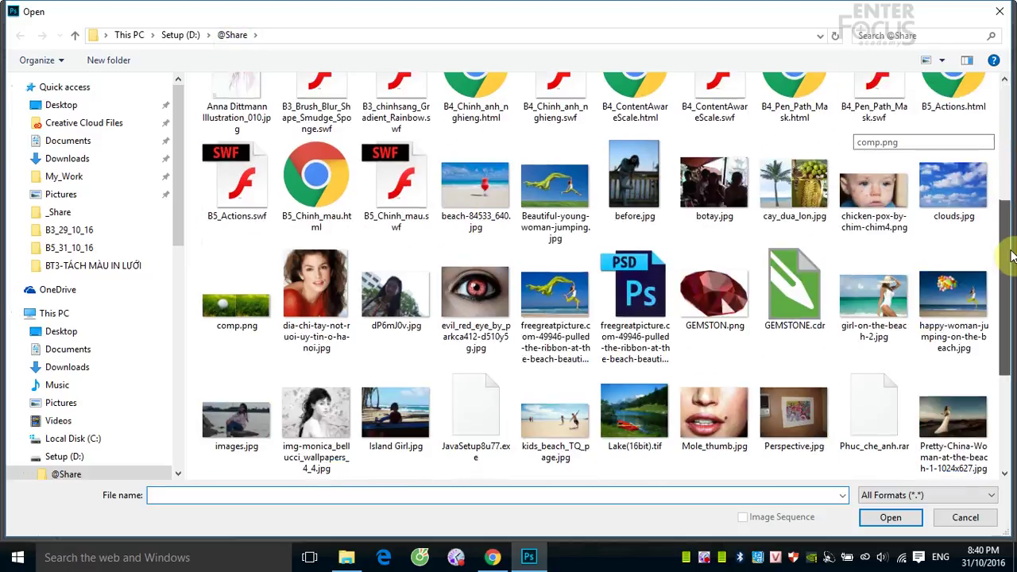
pyautogui.moveTo(1011, 255); pyautogui.dragTo(1010, 349)
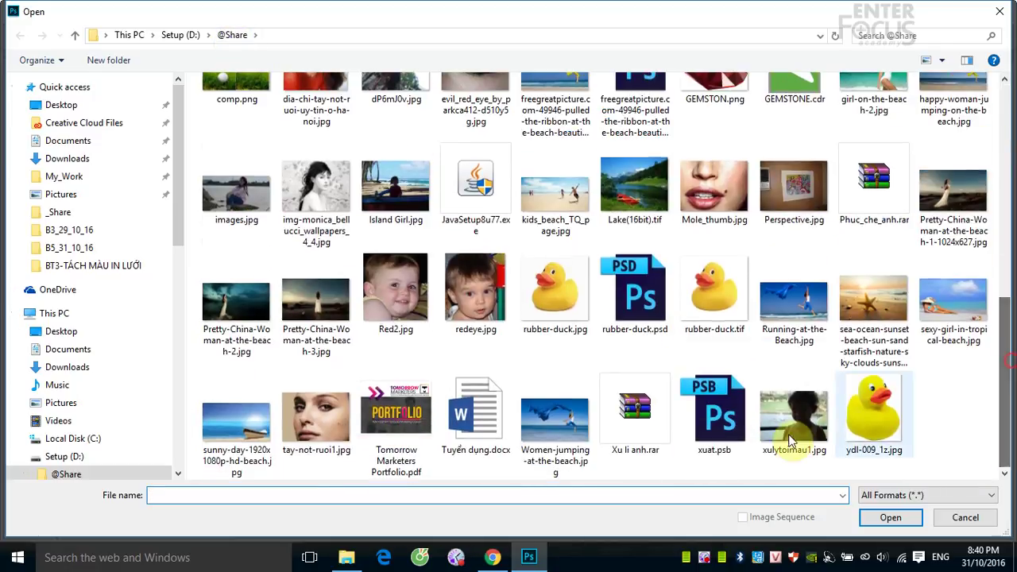
pyautogui.click(714, 413)
# Open xuat.psb, paint a stroke below the duck's beak, and return to rubber-duck.jpg
pyautogui.click(891, 517)
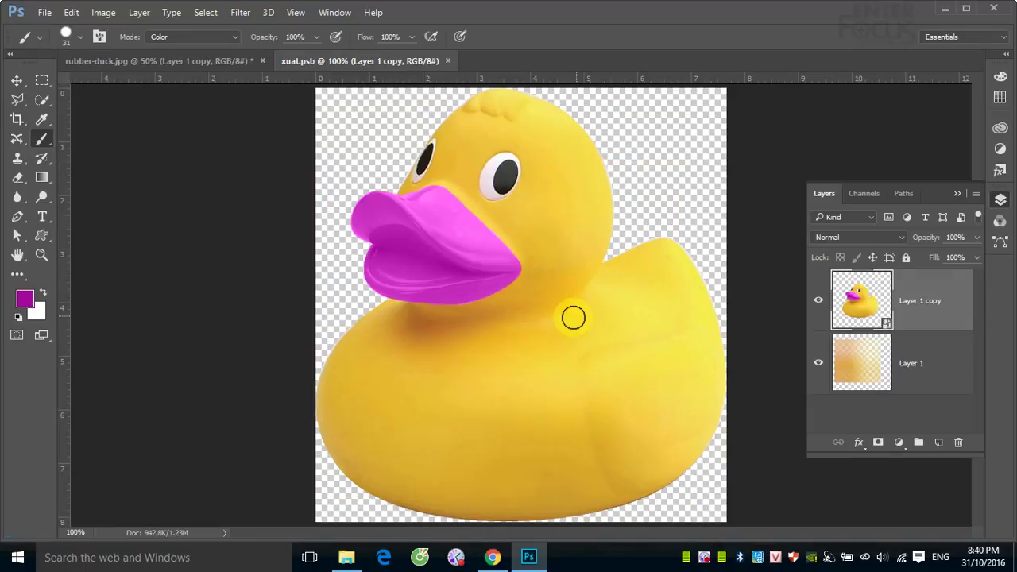
pyautogui.moveTo(387, 311); pyautogui.dragTo(419, 298)
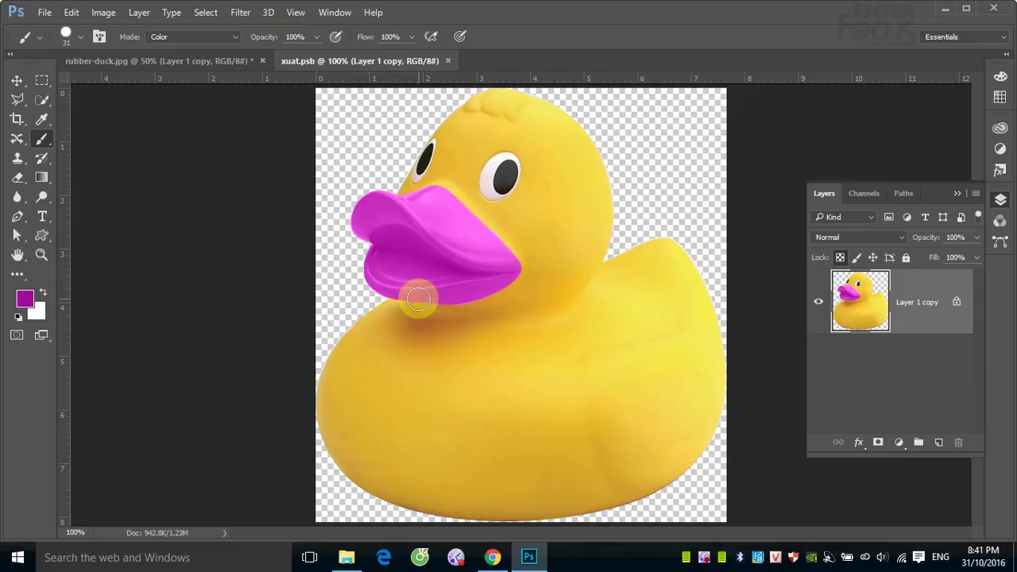
pyautogui.click(210, 62)
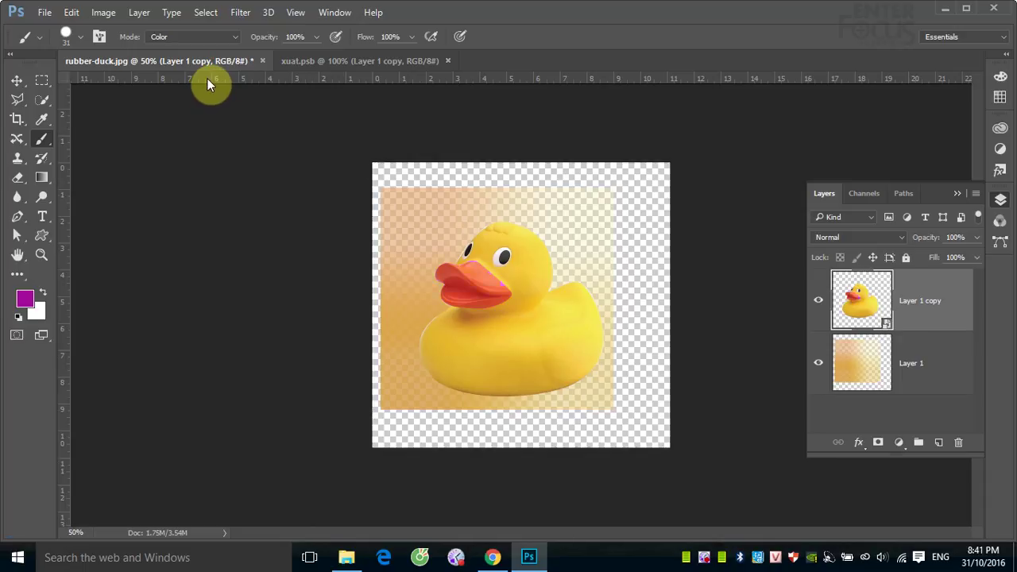
# Export the Layer 1 copy smart object's contents under the file name mo_do
pyautogui.rightClick(920, 303)
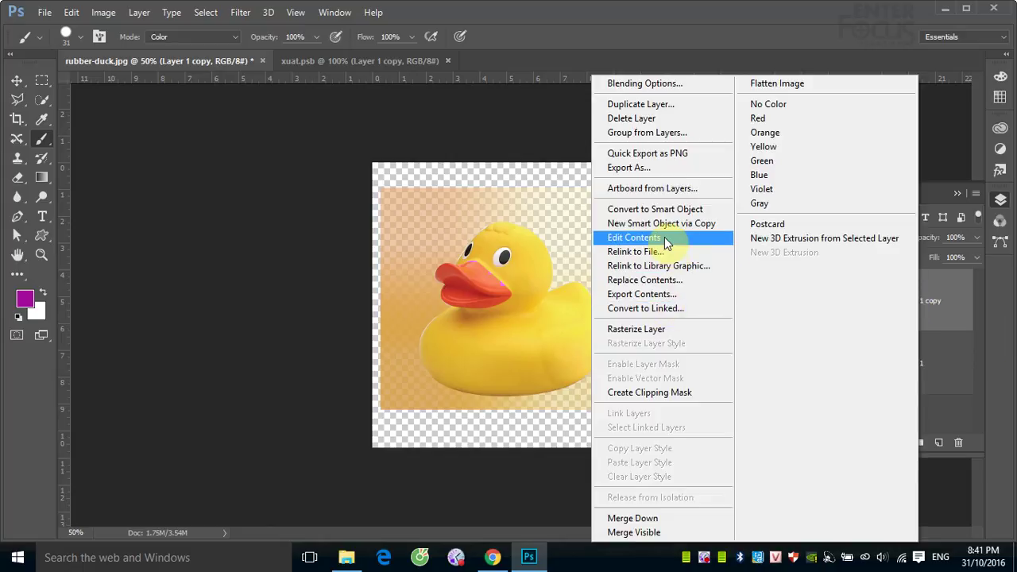
pyautogui.click(656, 294)
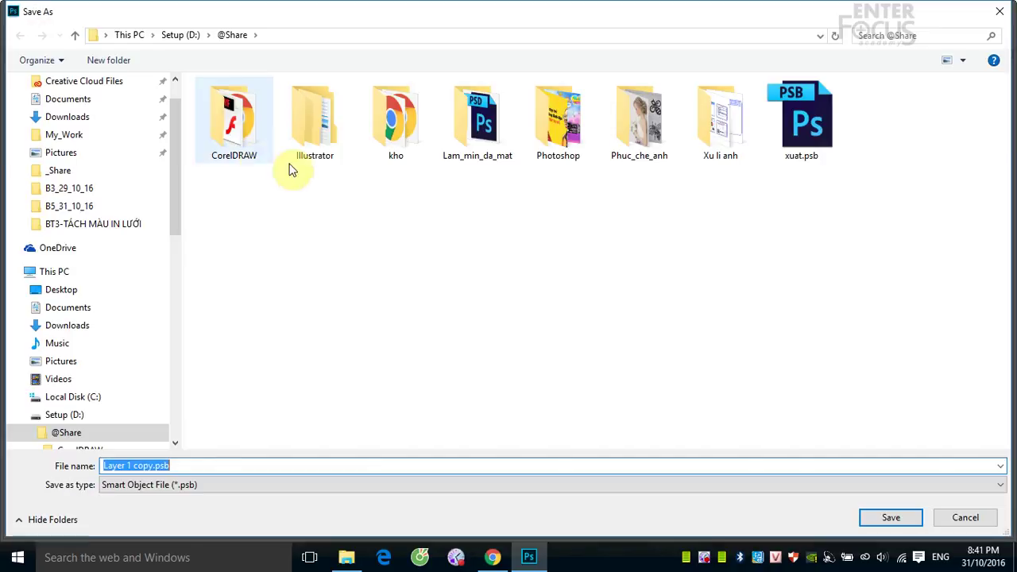
pyautogui.write('mo')
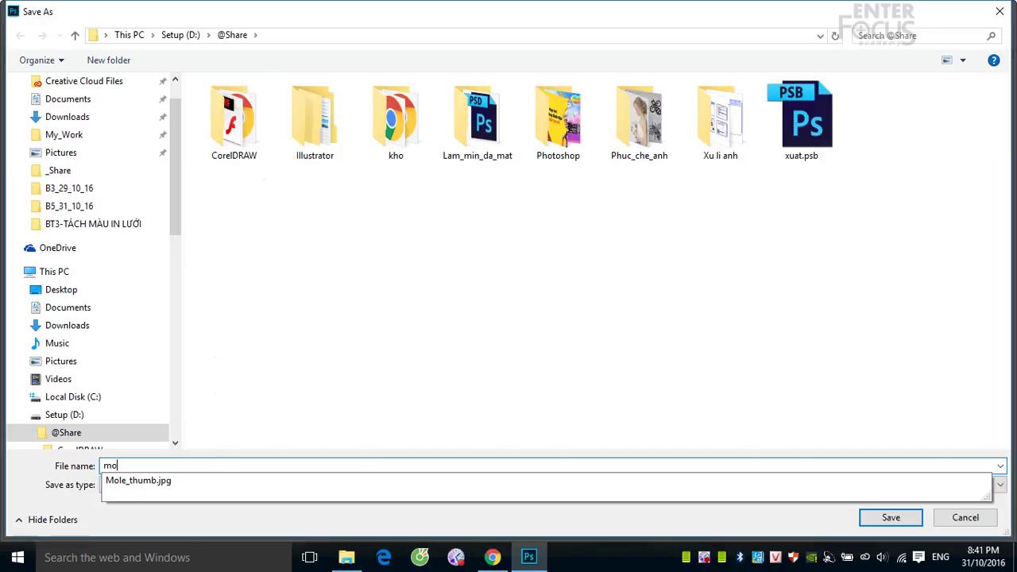
pyautogui.write('_do')
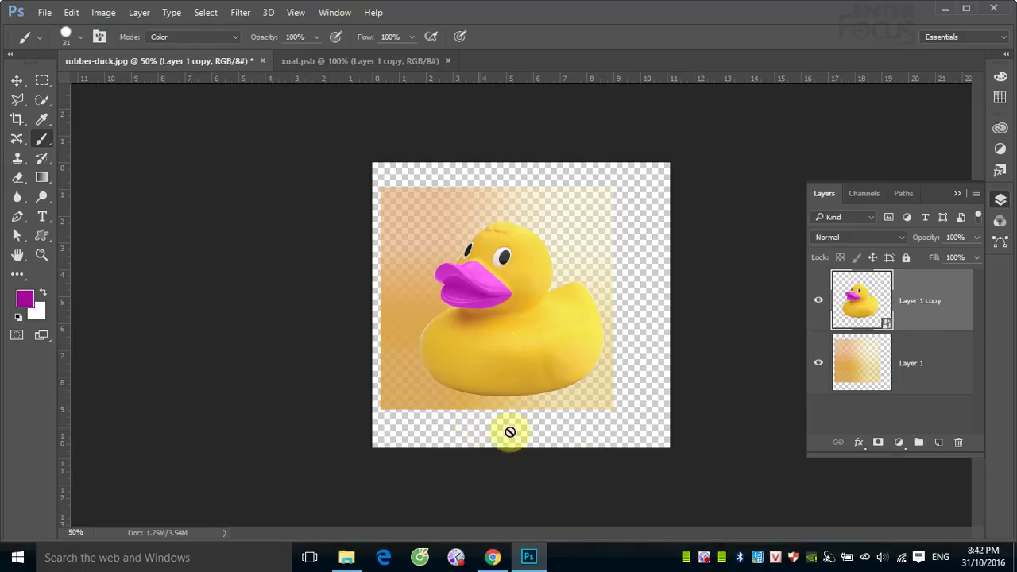
# Replace the duck smart object's contents with mo_do.psb
pyautogui.rightClick(939, 306)
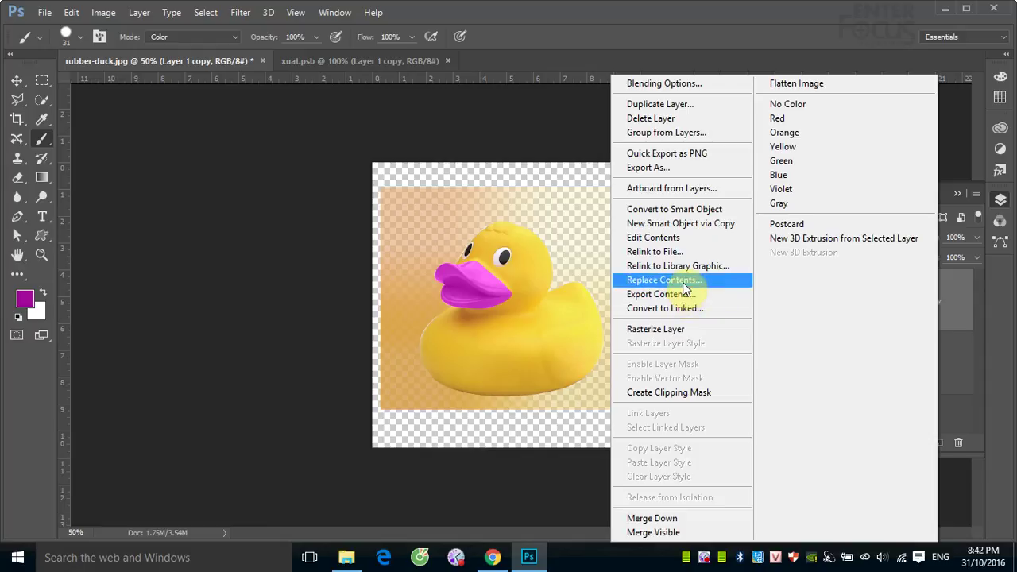
pyautogui.click(685, 283)
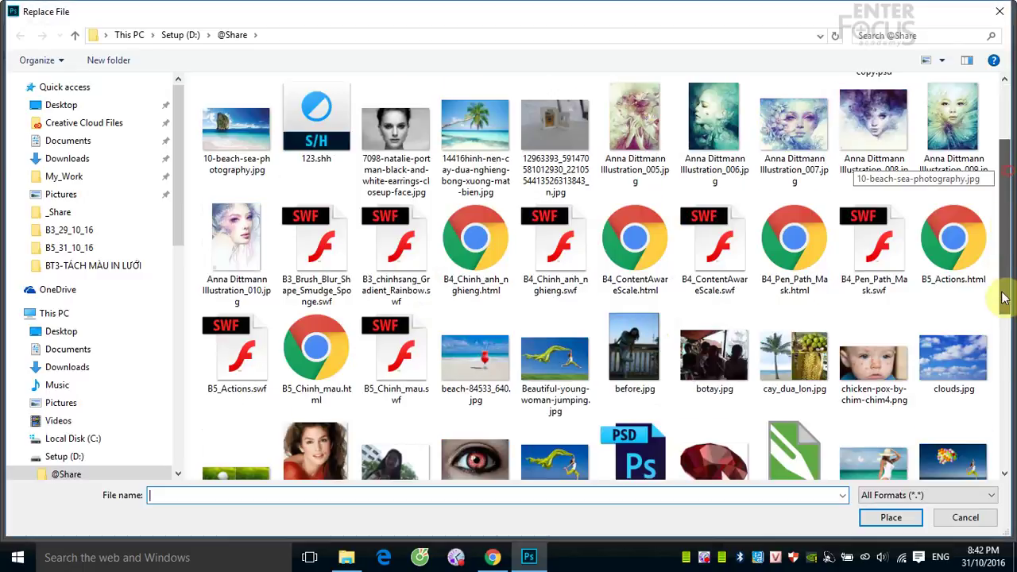
pyautogui.moveTo(1006, 177); pyautogui.dragTo(1006, 352)
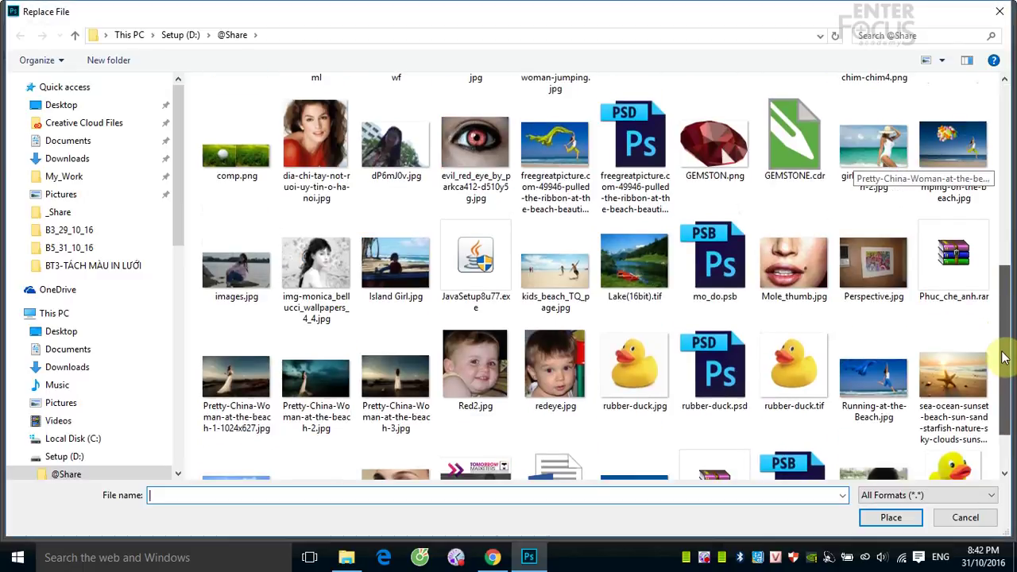
pyautogui.click(712, 269)
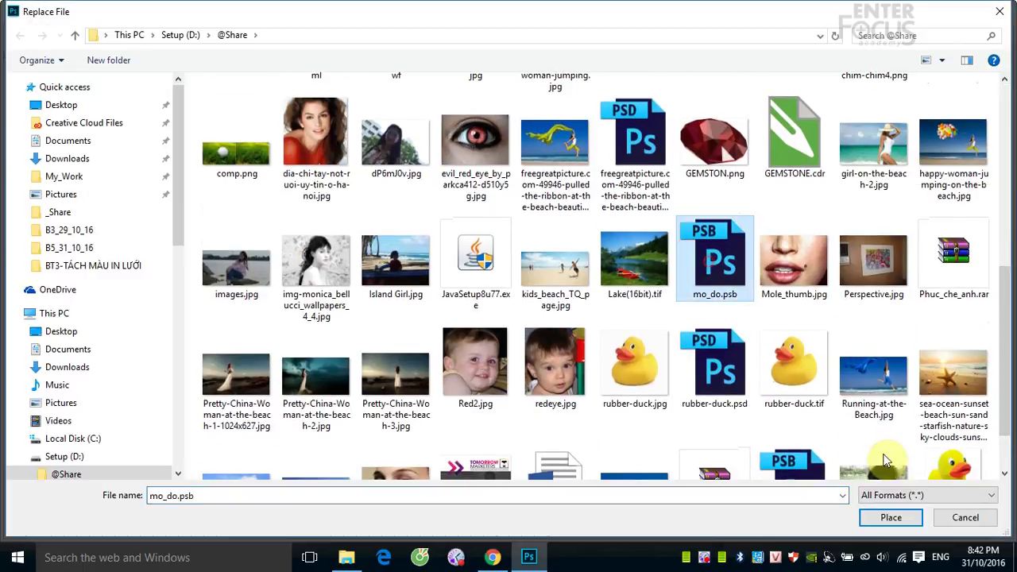
pyautogui.click(890, 517)
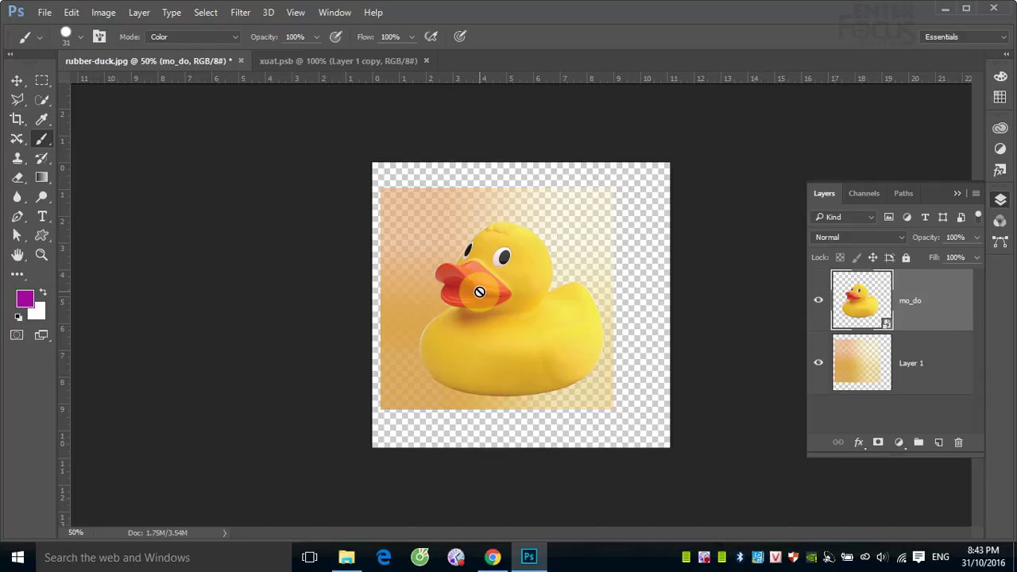
# Hide Layer 1, switch to the Move tool, and duplicate mo_do as a visible mo_do copy
pyautogui.click(818, 362)
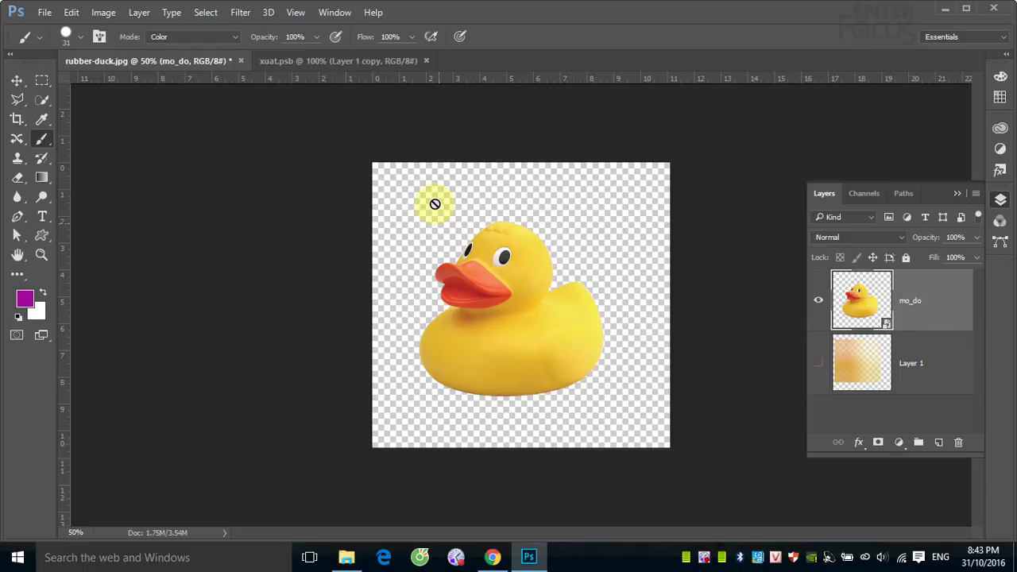
pyautogui.click(16, 81)
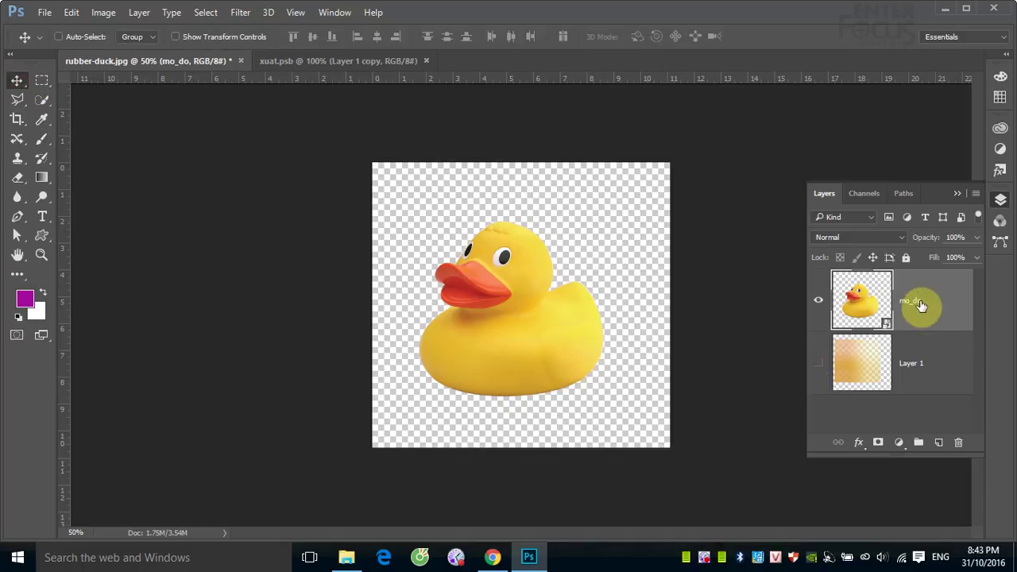
pyautogui.press('ctrl')
pyautogui.hotkey('ctrl', 'j')
pyautogui.click(819, 298)
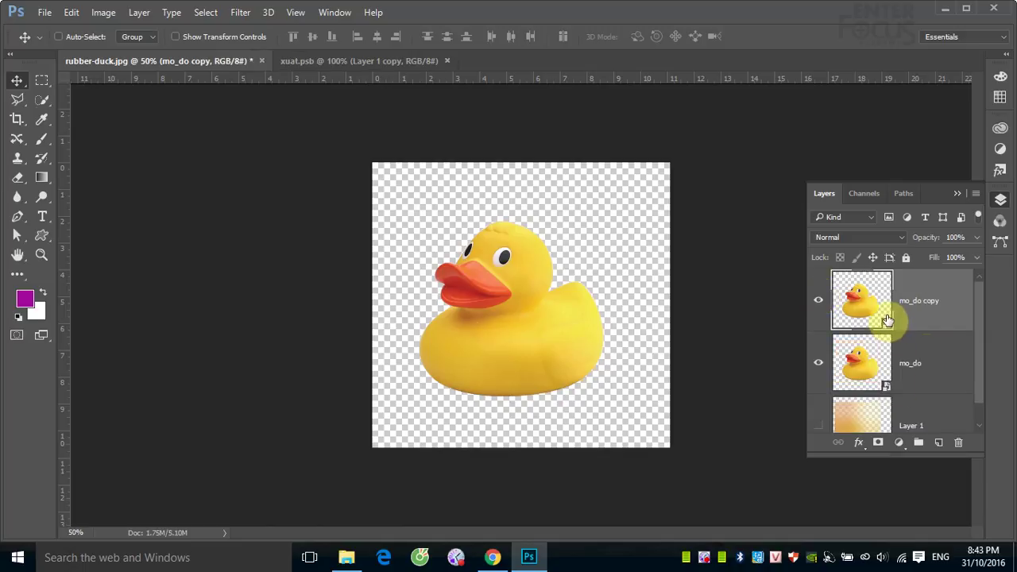
# Rasterize mo_do copy, shift that duck right, and move the mo_do duck left
pyautogui.rightClick(929, 303)
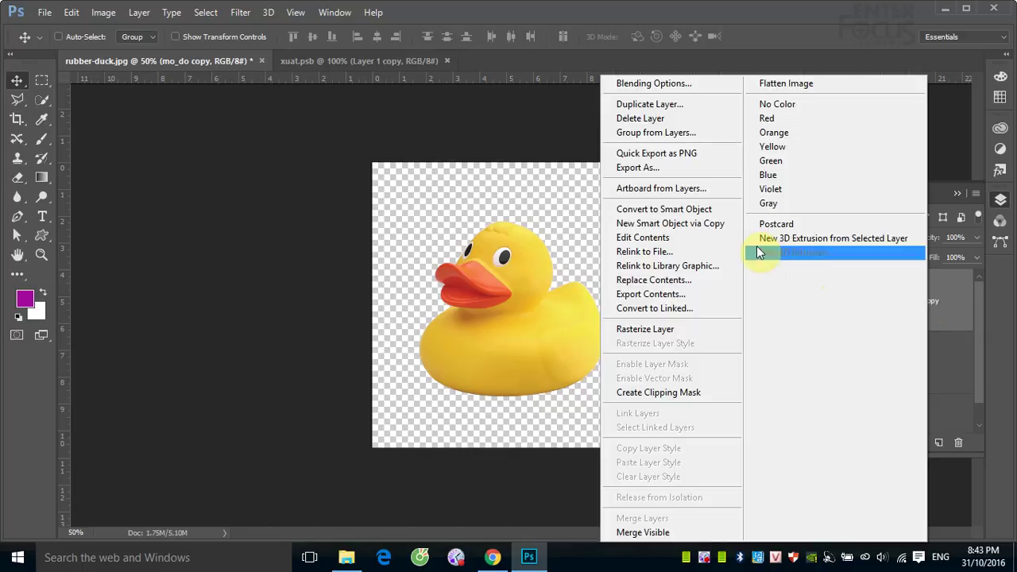
pyautogui.click(658, 329)
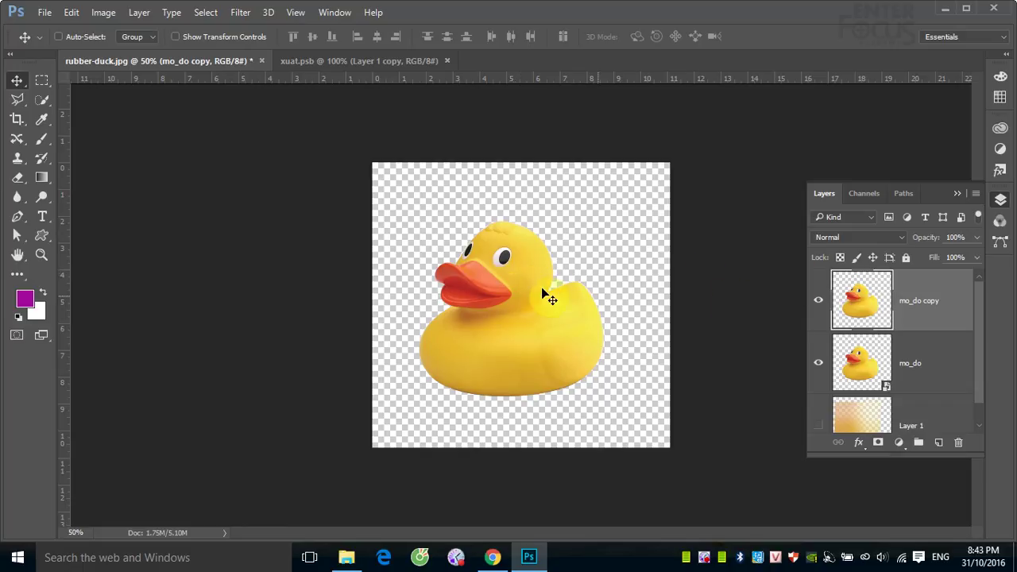
pyautogui.moveTo(518, 277); pyautogui.dragTo(612, 273)
pyautogui.rightClick(501, 273)
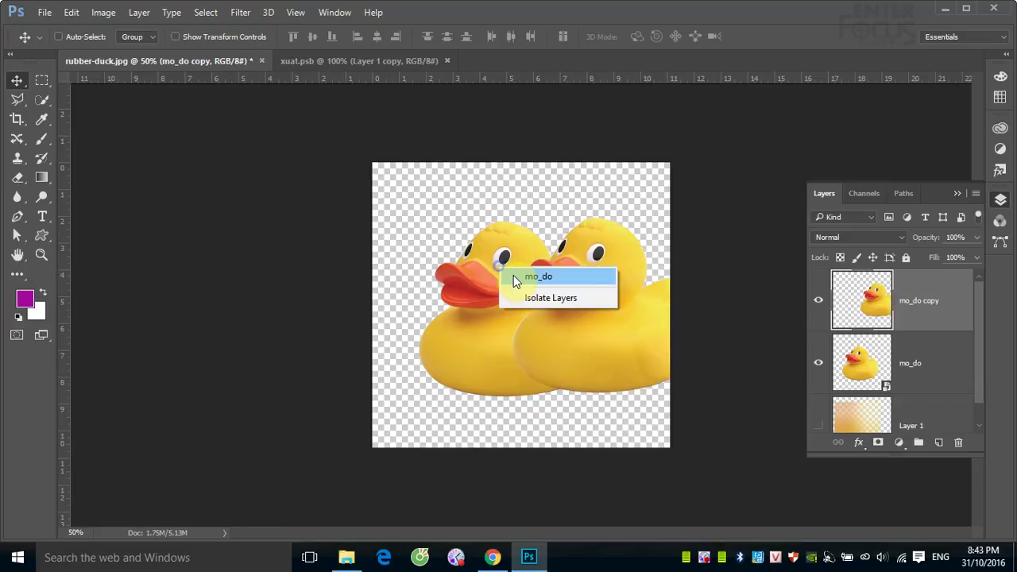
pyautogui.click(518, 269)
pyautogui.moveTo(504, 284)
pyautogui.mouseDown()
pyautogui.moveTo(426, 278)
pyautogui.moveTo(443, 278)
pyautogui.mouseUp()
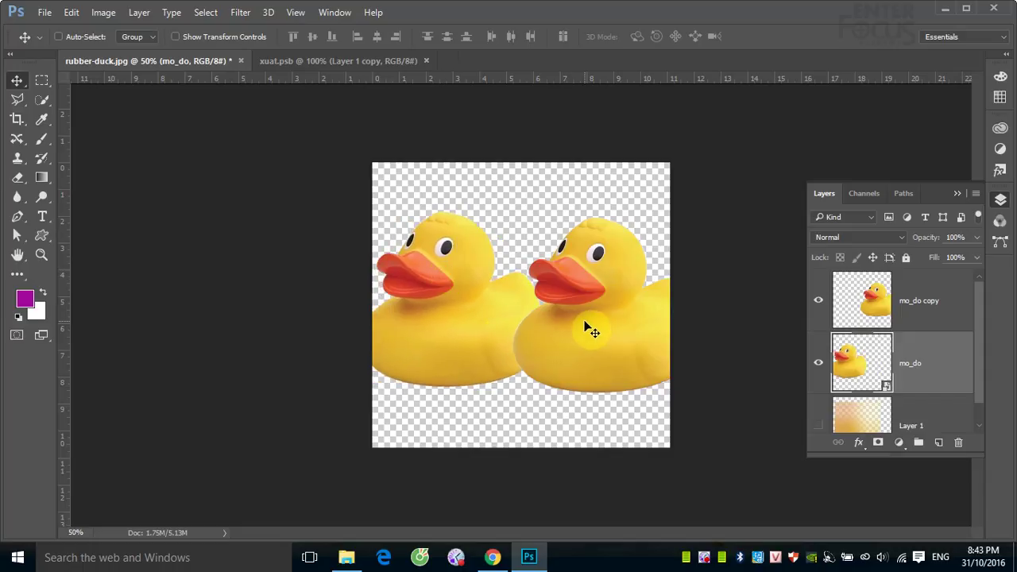
# Move the copy duck down to lower right and the mo_do duck up to upper left
pyautogui.rightClick(597, 322)
pyautogui.click(617, 326)
pyautogui.moveTo(616, 328); pyautogui.dragTo(585, 369)
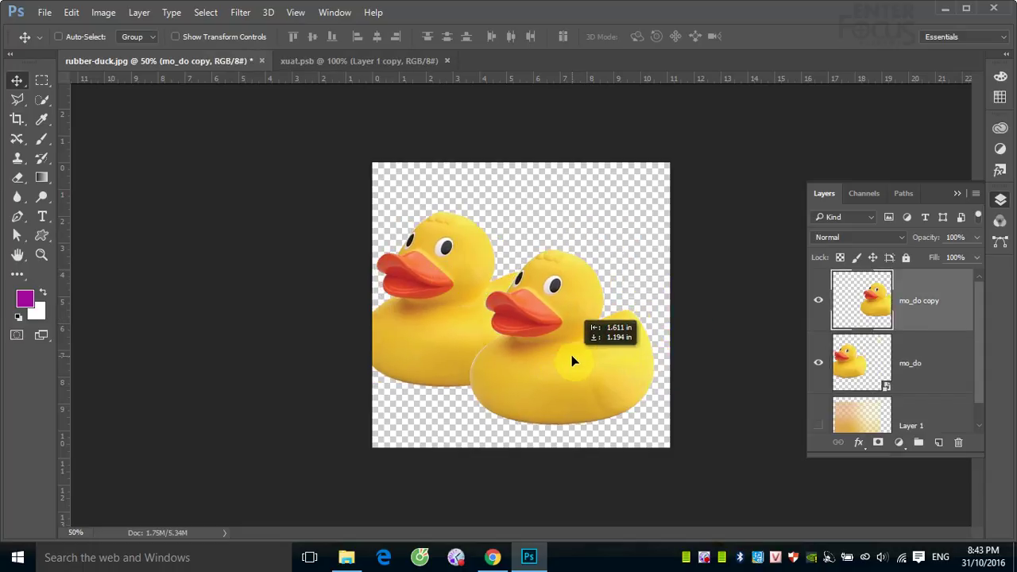
pyautogui.rightClick(459, 317)
pyautogui.click(477, 328)
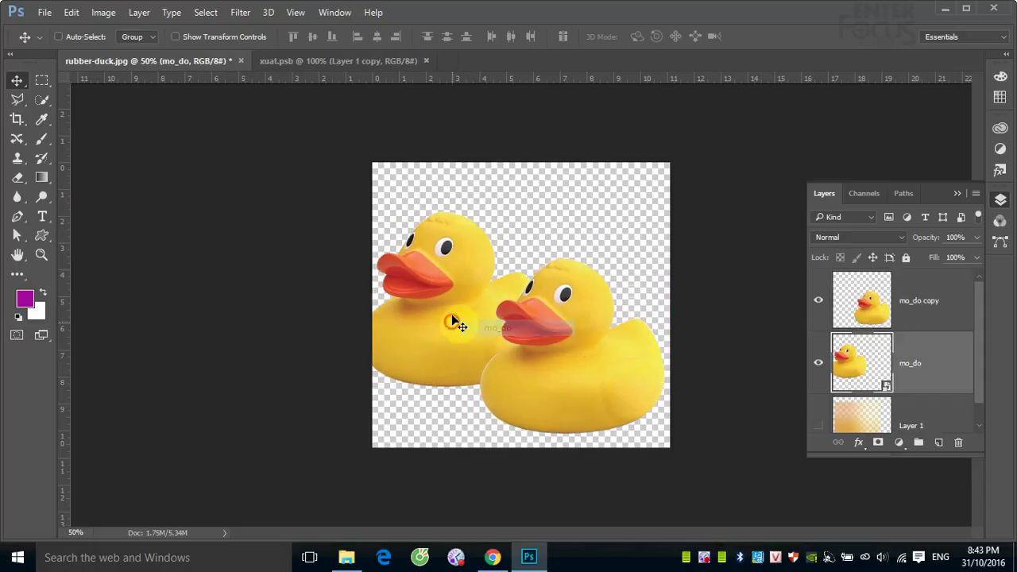
pyautogui.moveTo(453, 321); pyautogui.dragTo(456, 273)
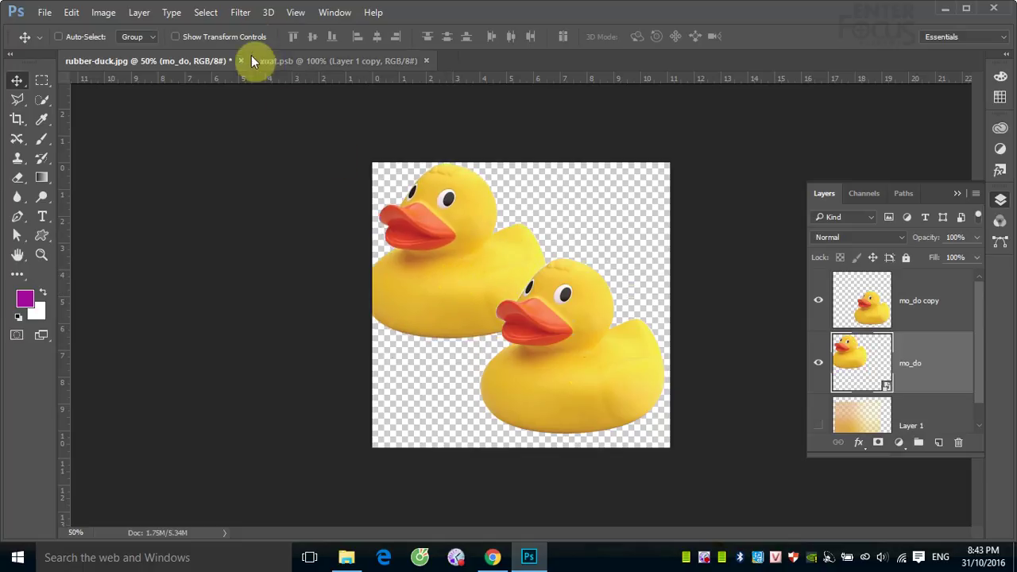
pyautogui.click(242, 13)
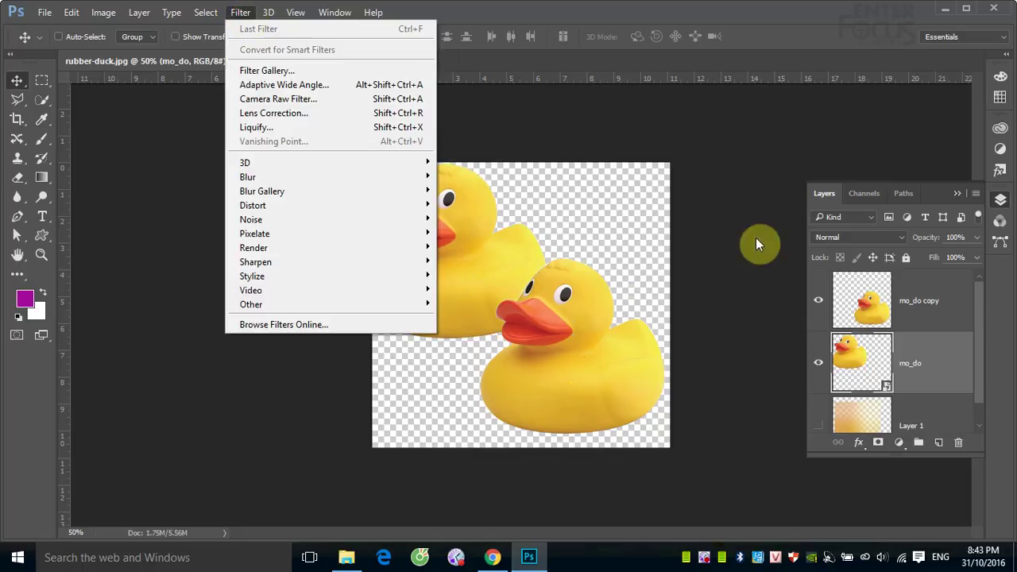
# Apply a Radial Blur to mo_do copy, then undo it
pyautogui.click(915, 312)
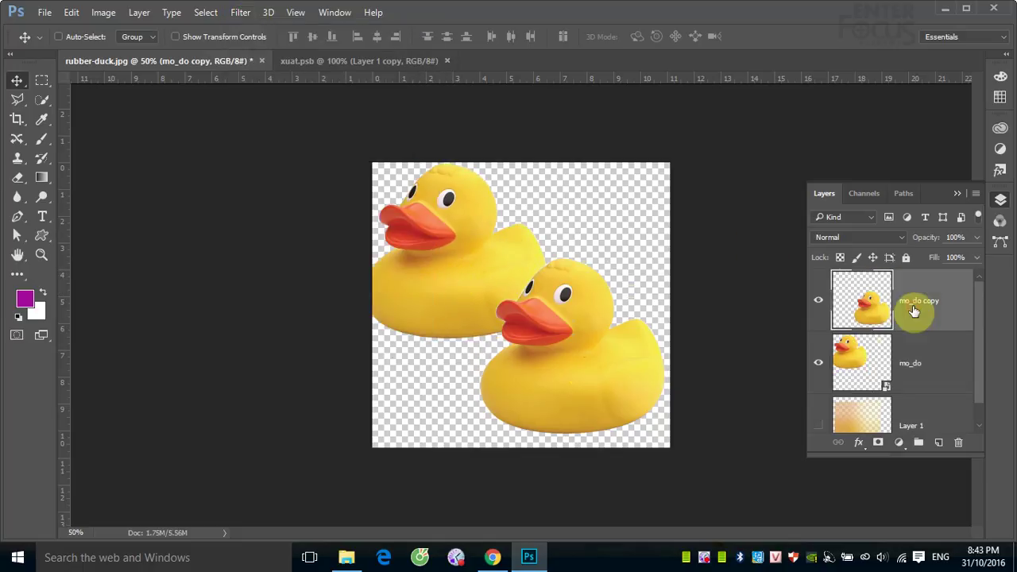
pyautogui.click(240, 13)
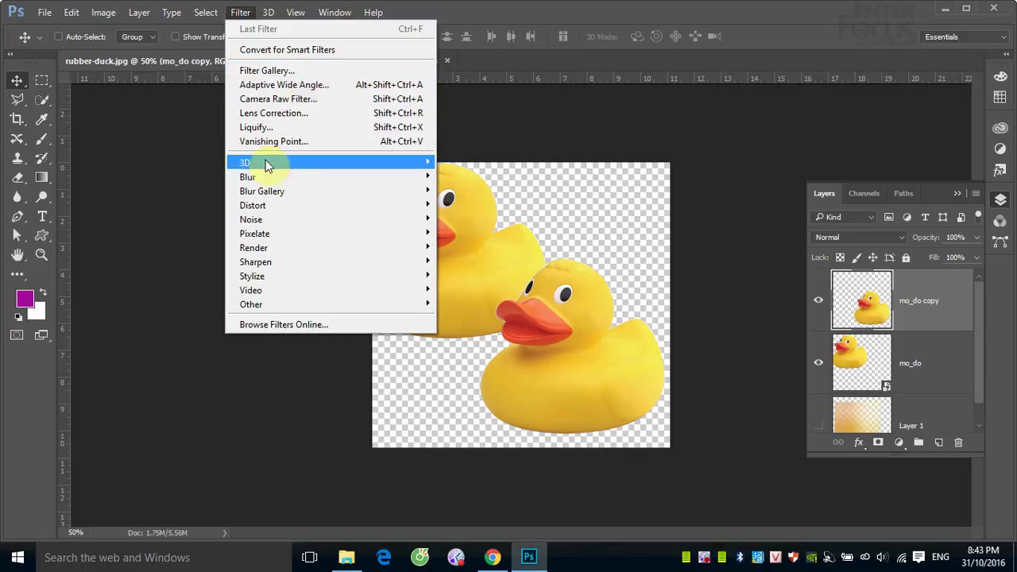
pyautogui.moveTo(248, 176)
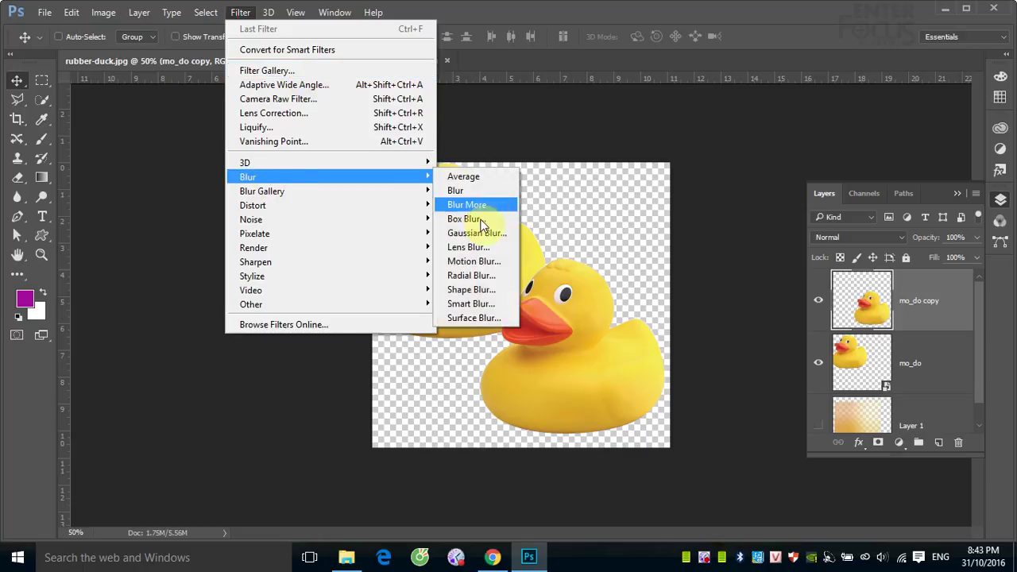
pyautogui.click(467, 276)
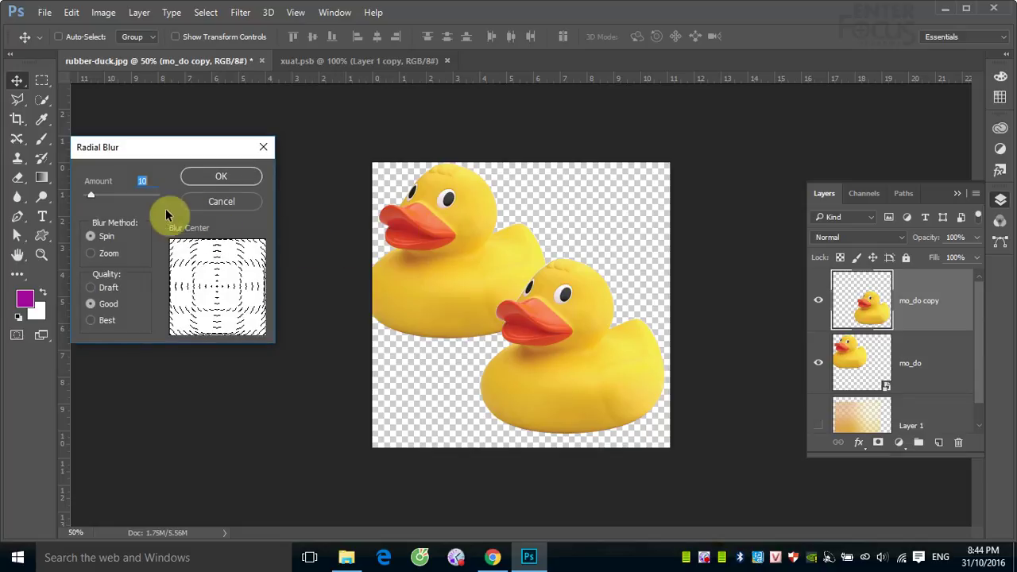
pyautogui.click(233, 178)
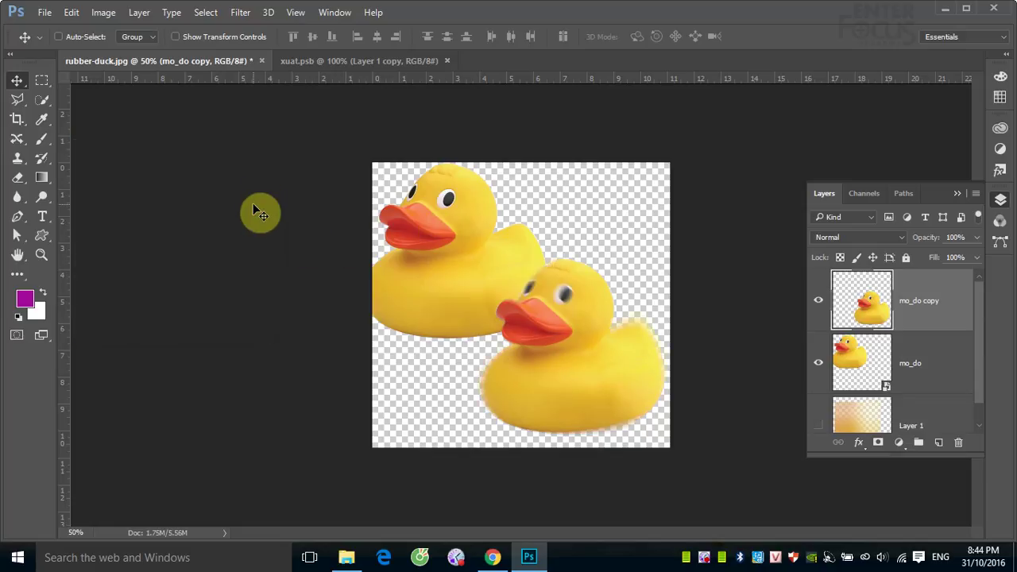
pyautogui.hotkey('ctrl', 'z')
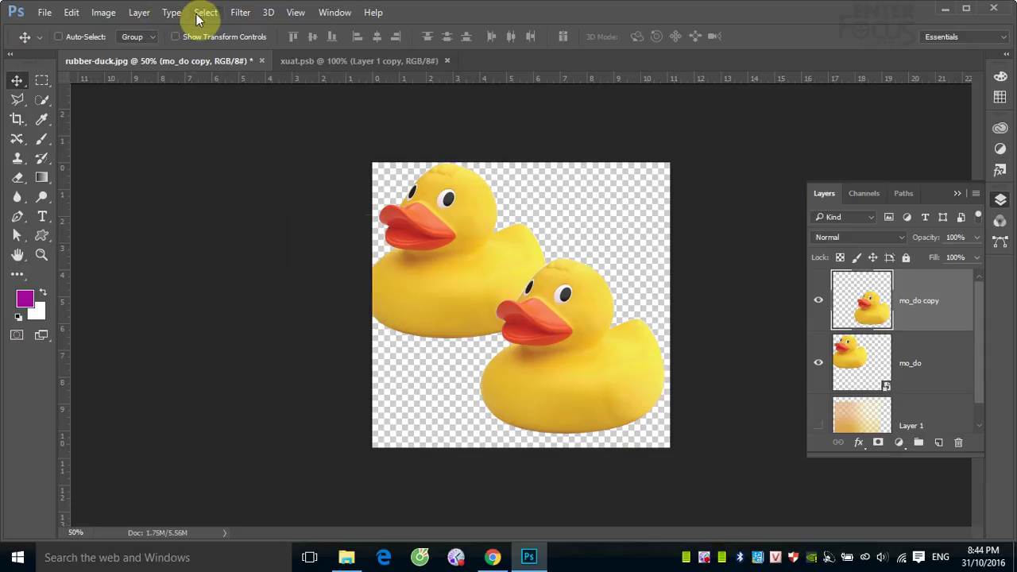
# Apply a spin Radial Blur with Amount 32 to the mo_do copy duck
pyautogui.click(240, 12)
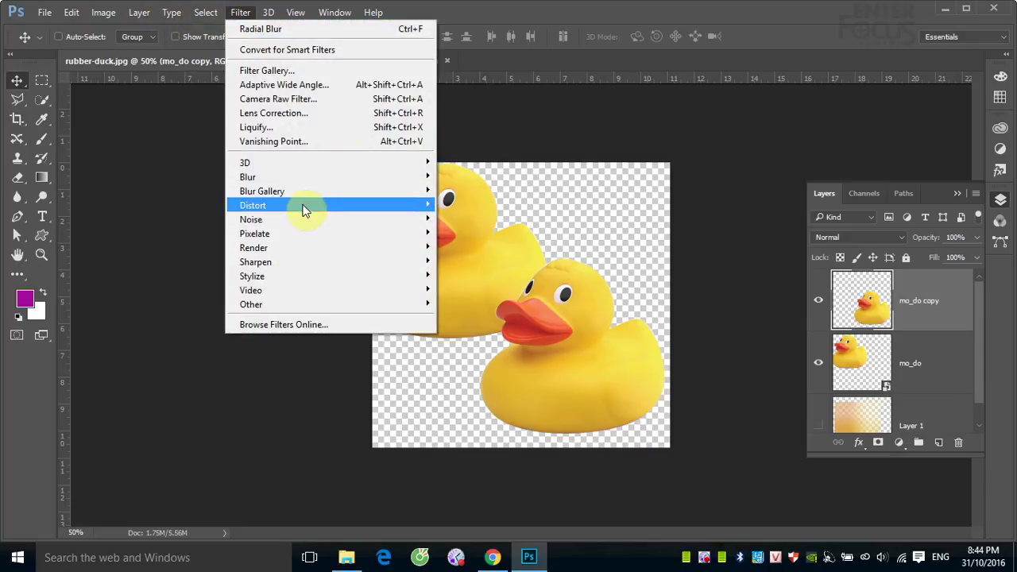
pyautogui.click(309, 178)
pyautogui.moveTo(262, 177)
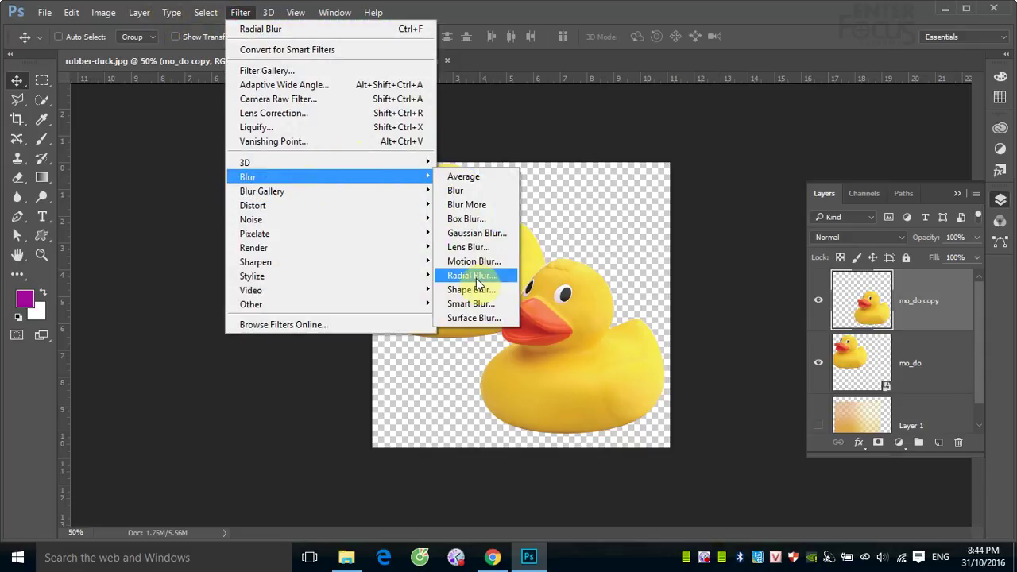
pyautogui.click(471, 280)
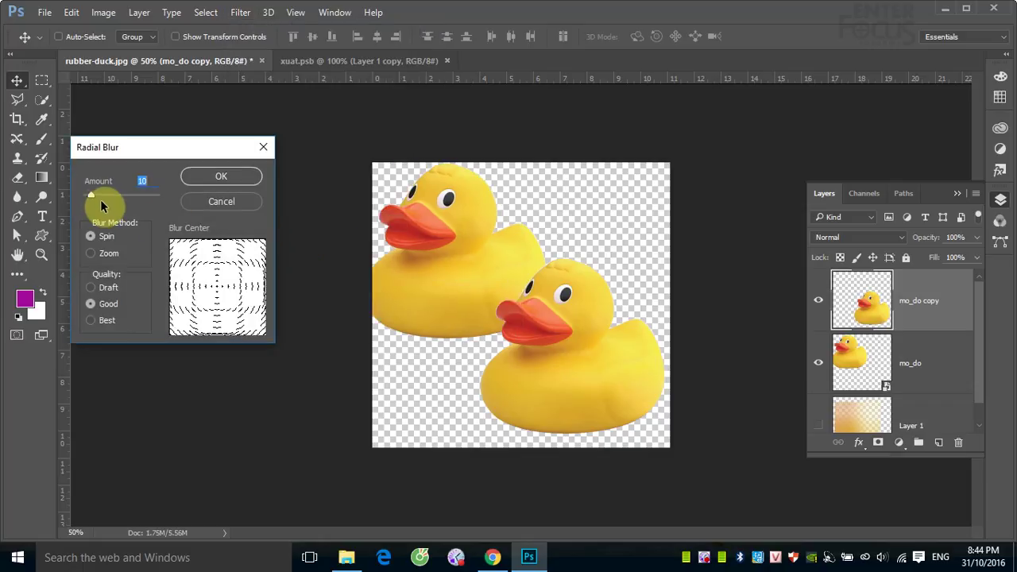
pyautogui.moveTo(102, 204); pyautogui.dragTo(107, 199)
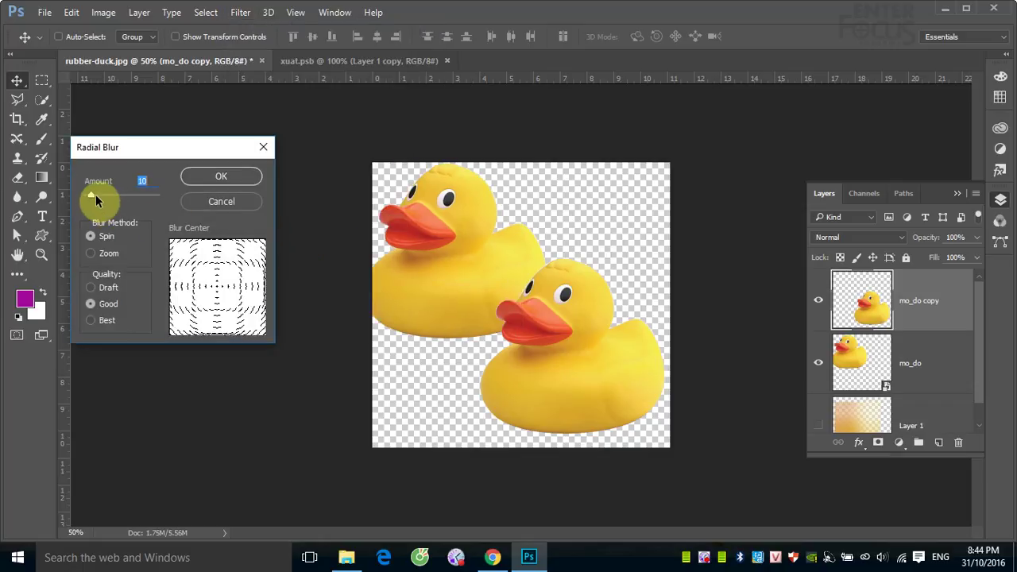
pyautogui.click(238, 176)
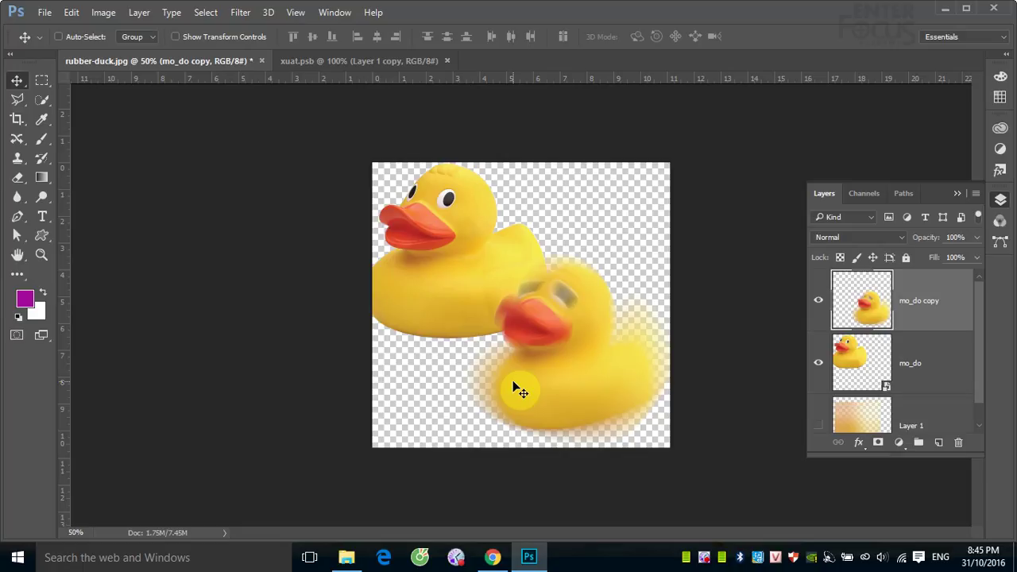
# Select the mo_do duck, apply Radial Blur as a smart filter, then hide the filter
pyautogui.rightClick(453, 225)
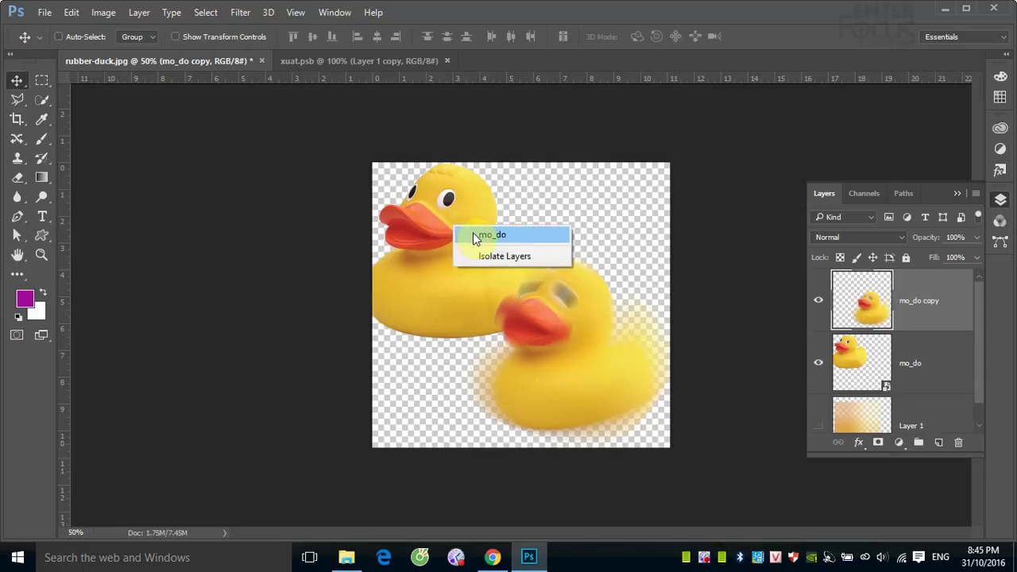
pyautogui.click(484, 234)
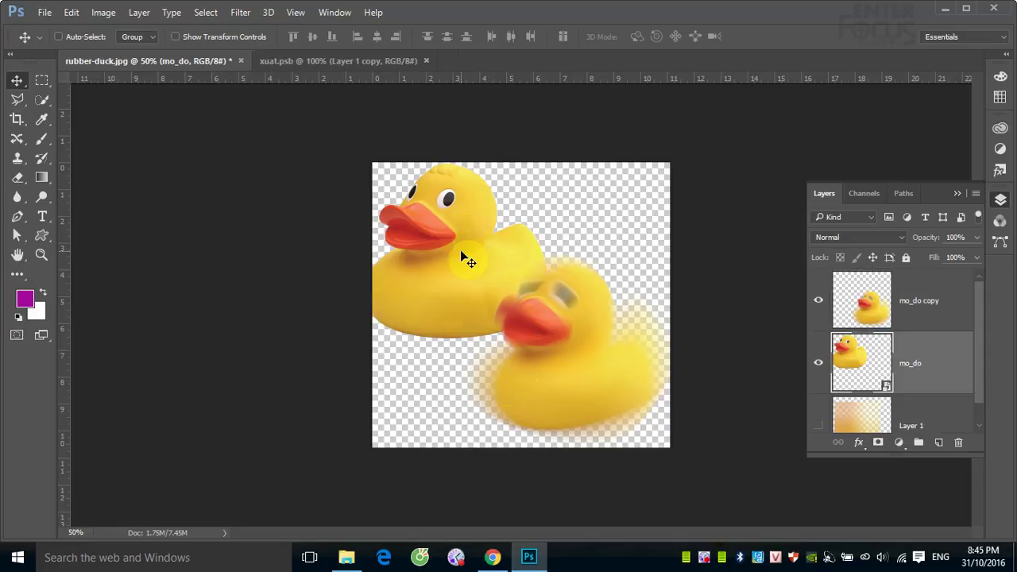
pyautogui.click(240, 14)
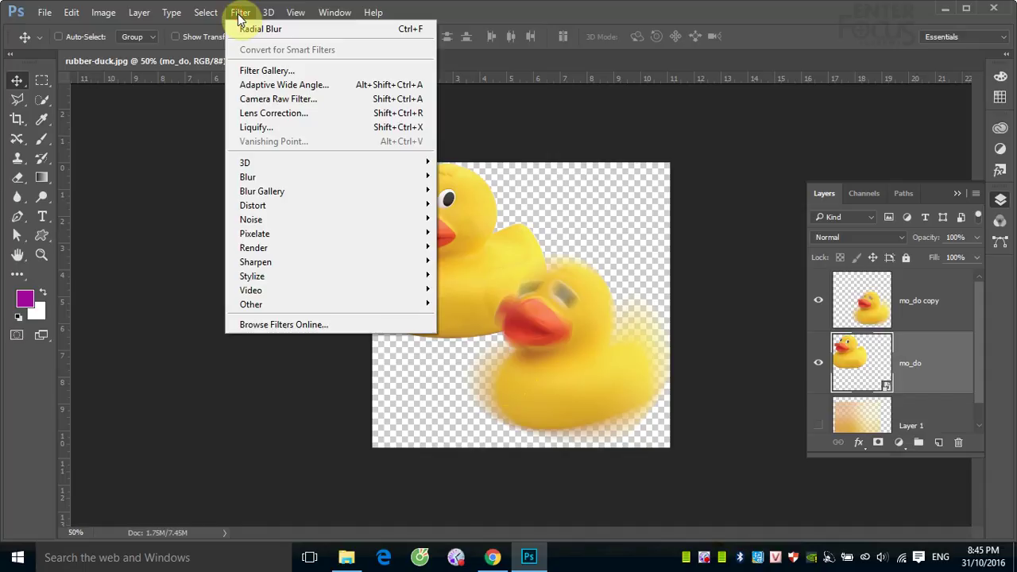
pyautogui.click(251, 29)
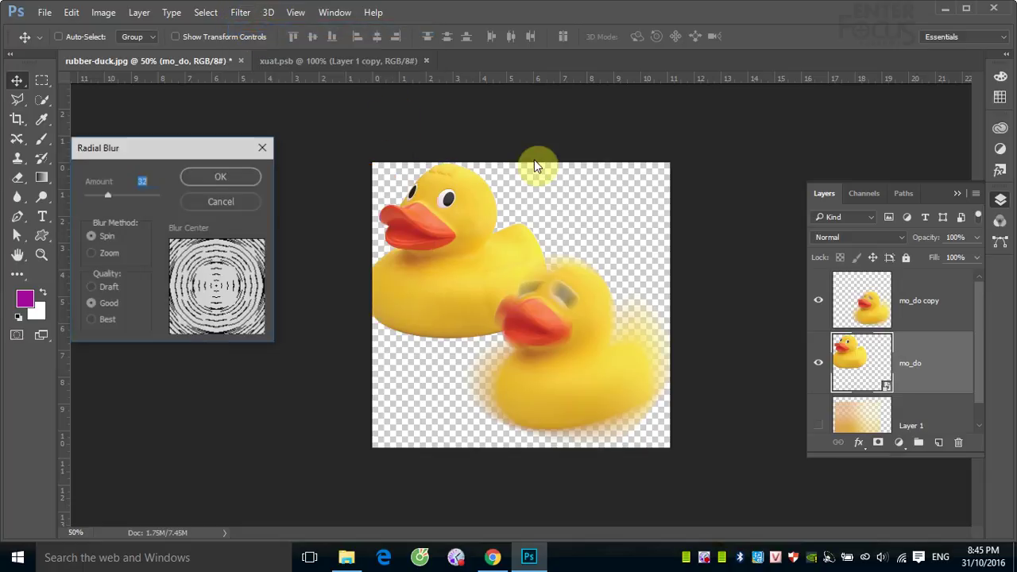
pyautogui.click(239, 176)
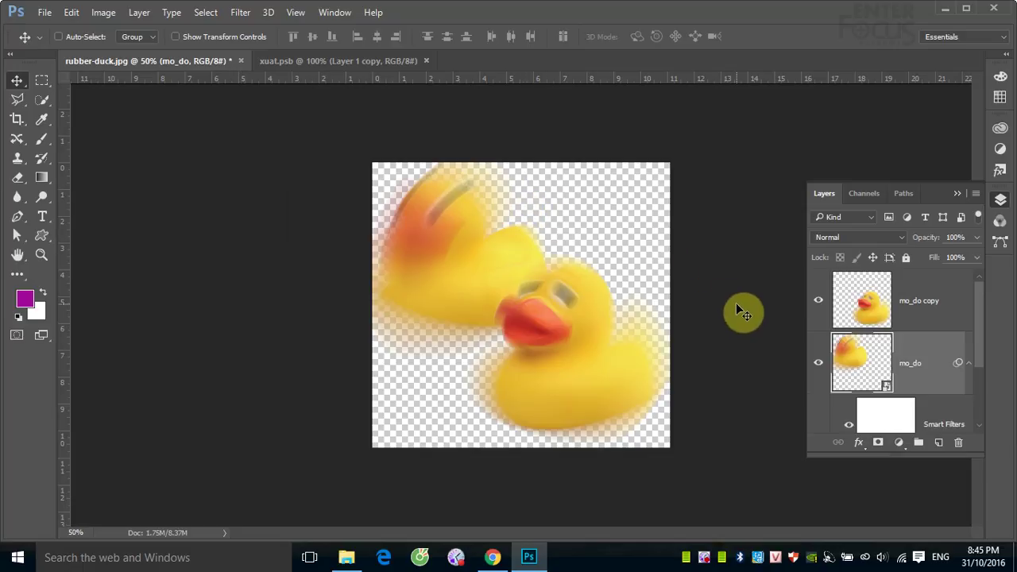
pyautogui.click(849, 427)
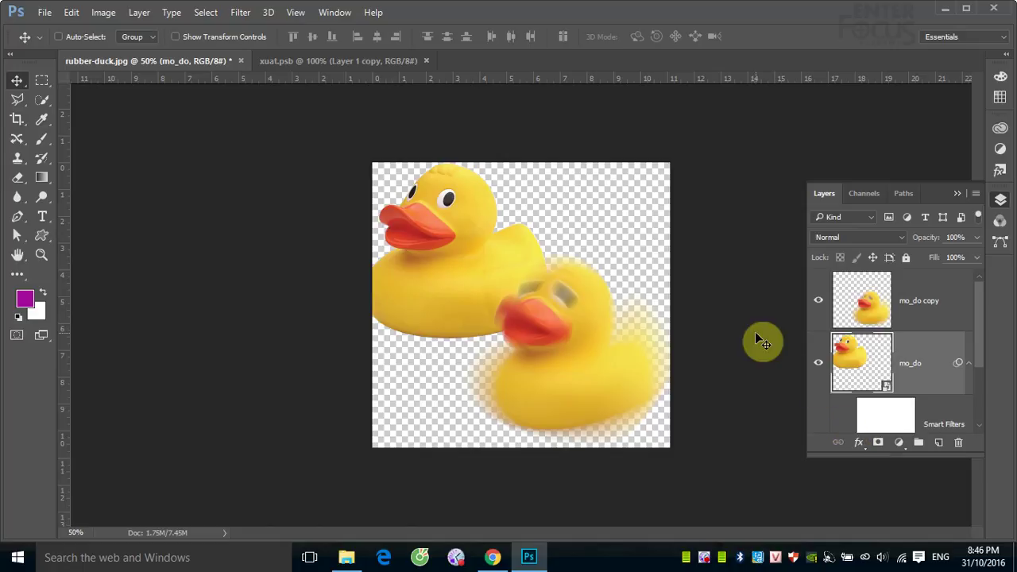
pyautogui.rightClick(704, 558)
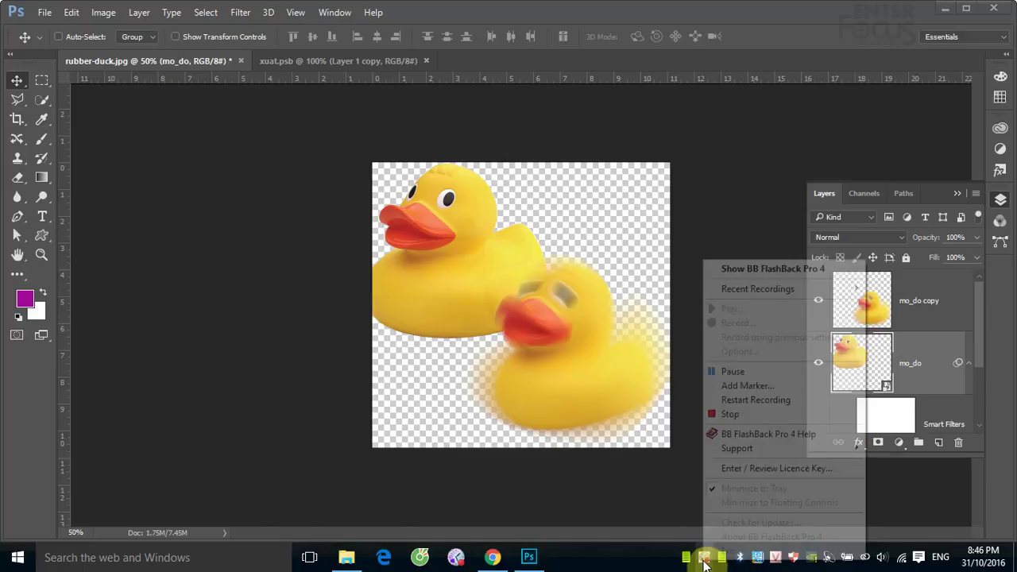
pyautogui.click(739, 385)
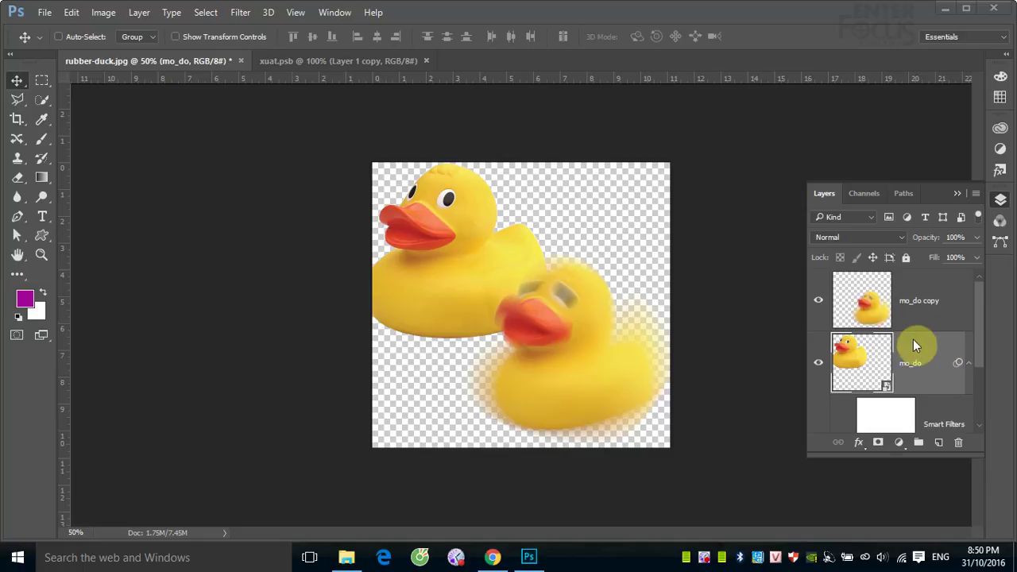
pyautogui.scroll(-1, 857, 393)
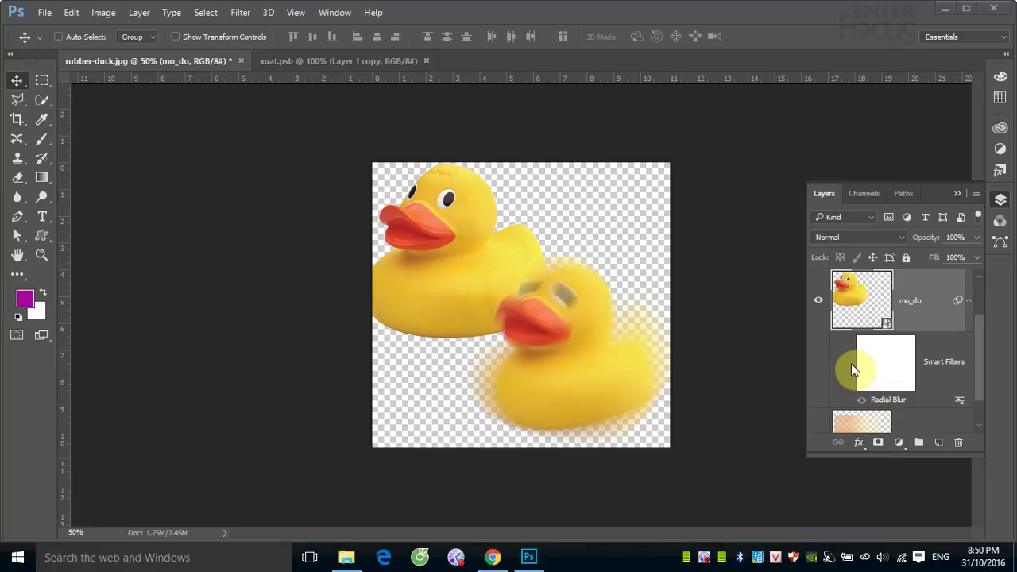
# Turn mo_do's Radial Blur smart filter visibility back on
pyautogui.click(849, 362)
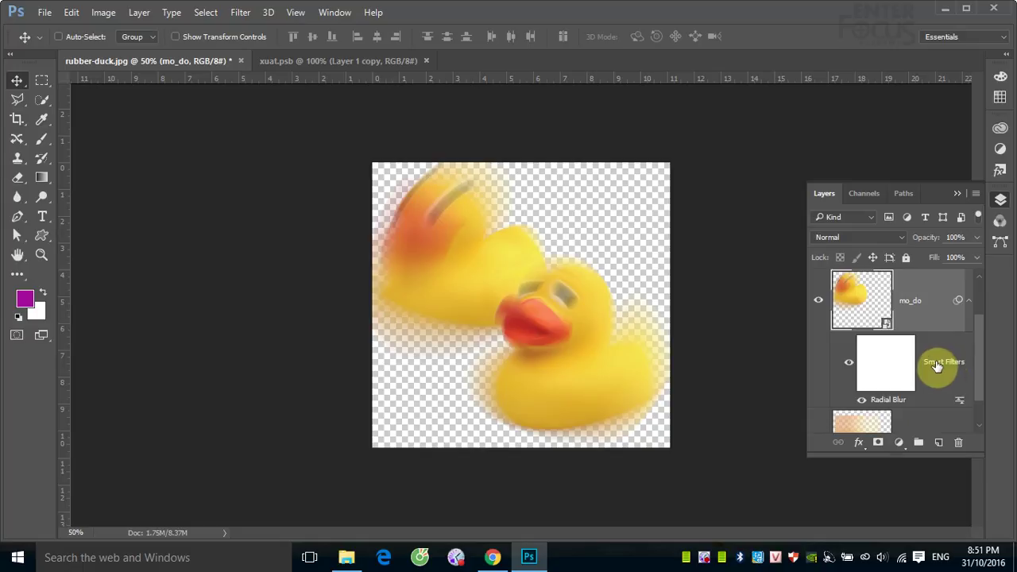
# Lower the Radial Blur smart filter Amount to 17, then further to 10
pyautogui.doubleClick(894, 400)
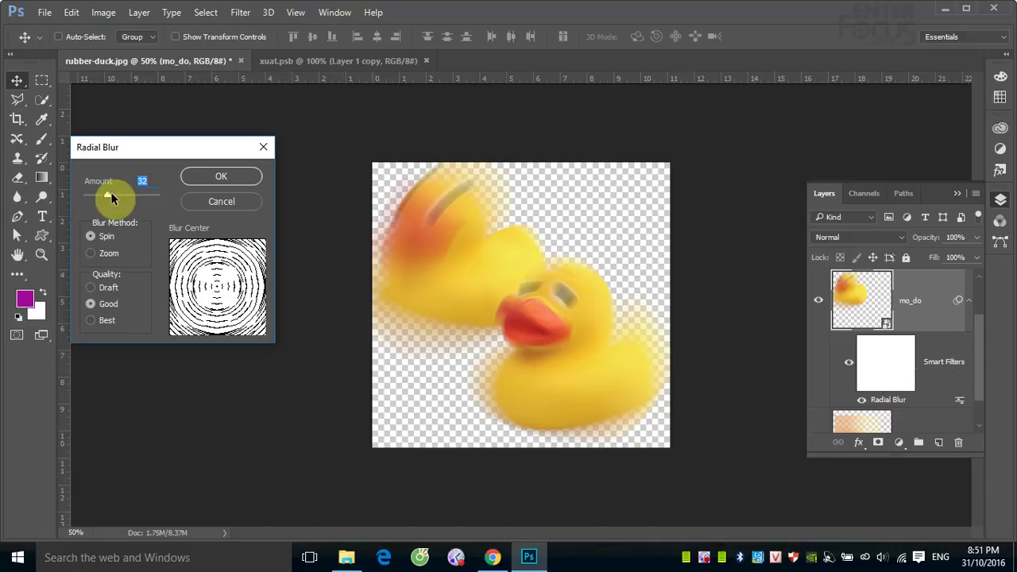
pyautogui.moveTo(108, 196); pyautogui.dragTo(97, 199)
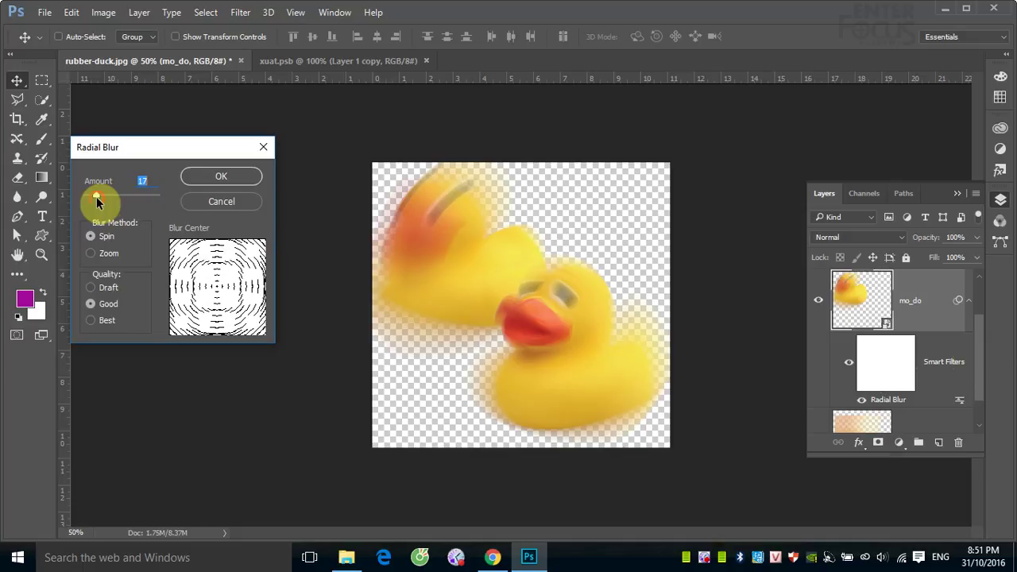
pyautogui.click(223, 175)
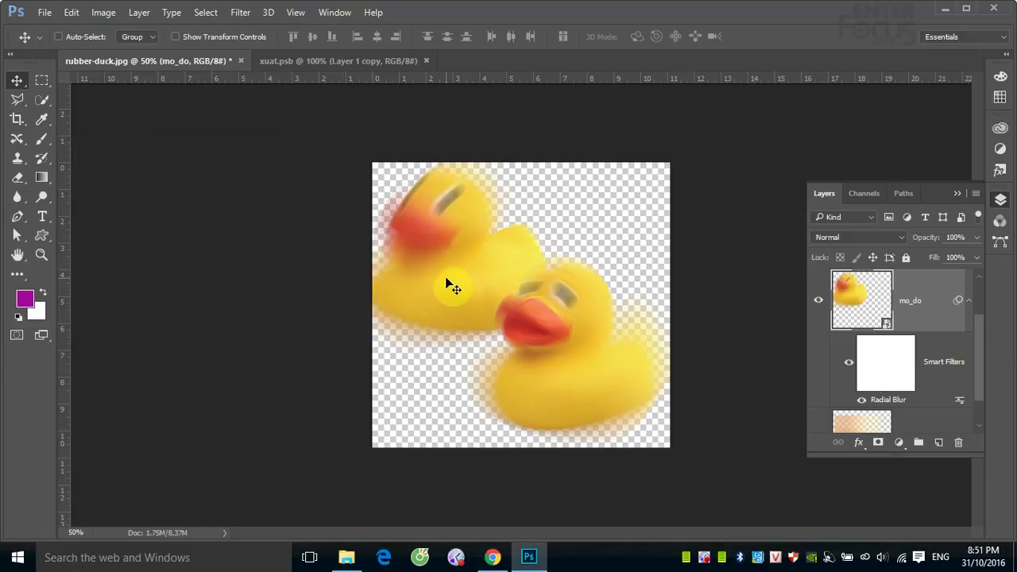
pyautogui.doubleClick(888, 399)
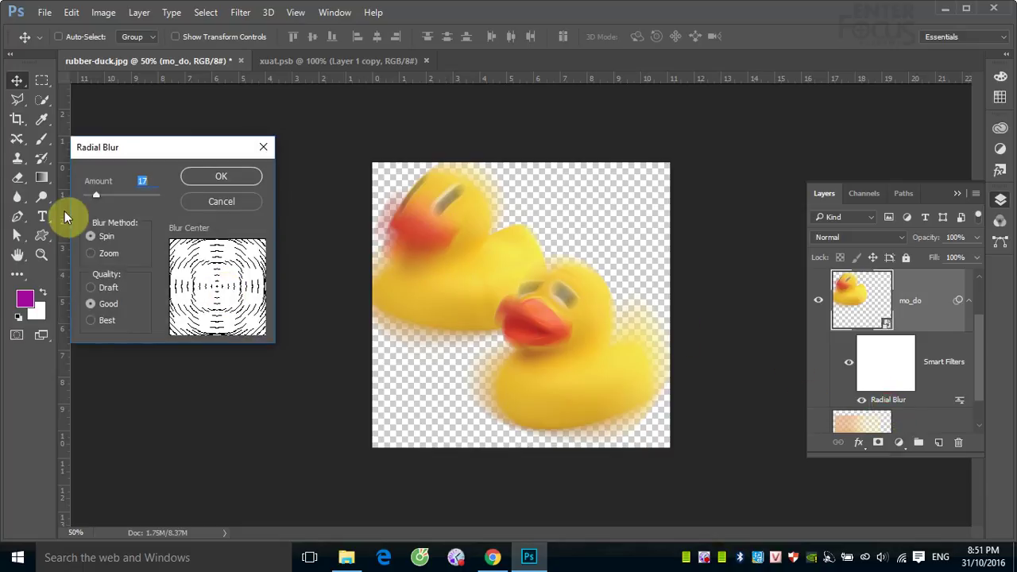
pyautogui.moveTo(96, 199); pyautogui.dragTo(91, 198)
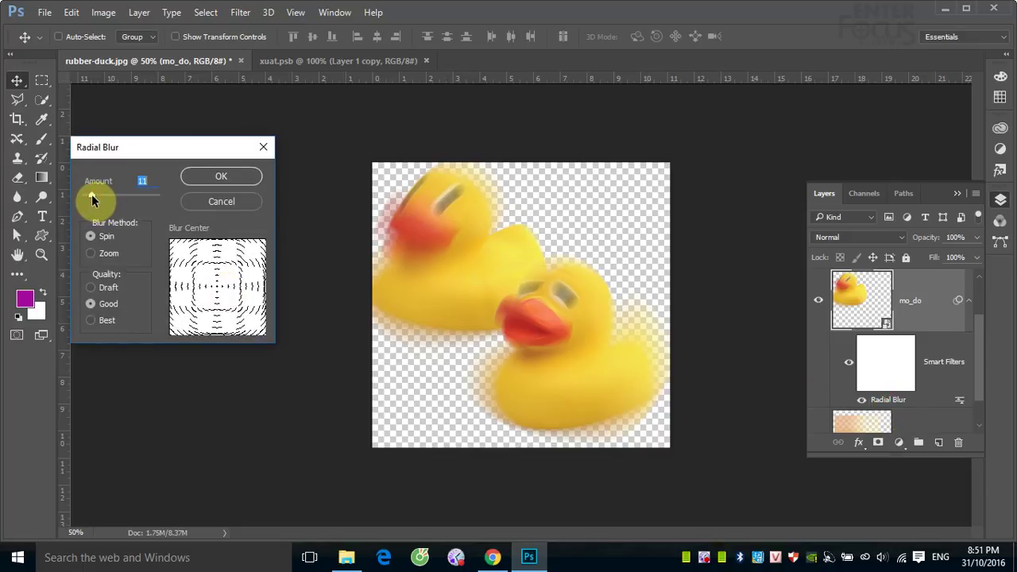
pyautogui.click(216, 178)
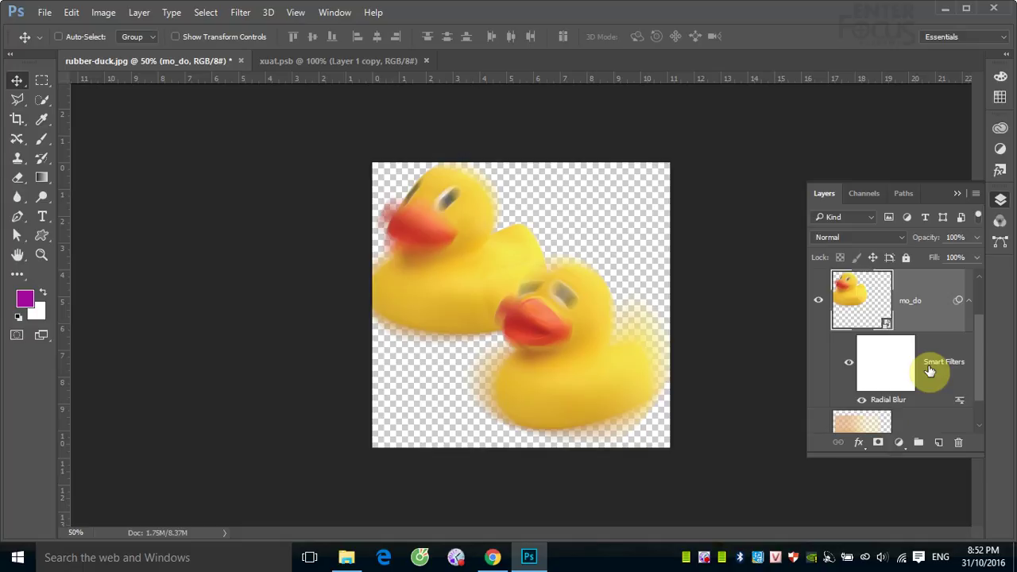
# Delete mo_do's Radial Blur smart filter so the upper-left duck is crisp again
pyautogui.moveTo(937, 352); pyautogui.dragTo(958, 442)
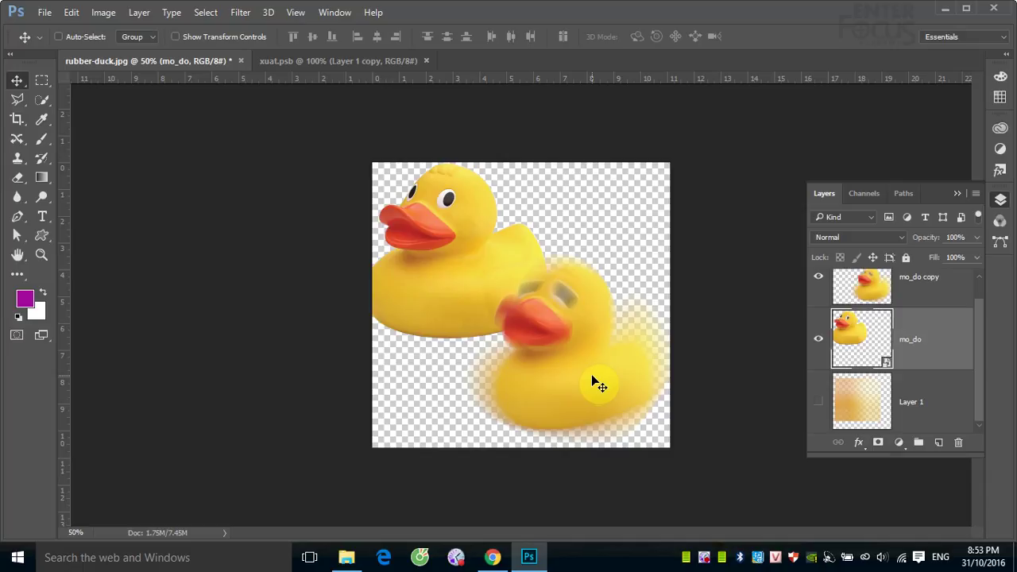
pyautogui.moveTo(905, 345); pyautogui.dragTo(906, 310)
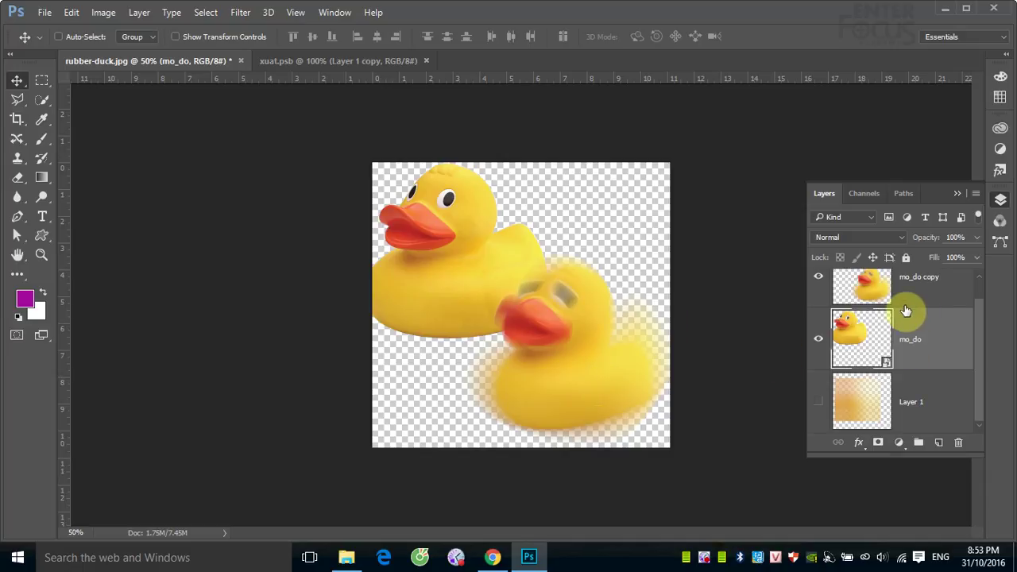
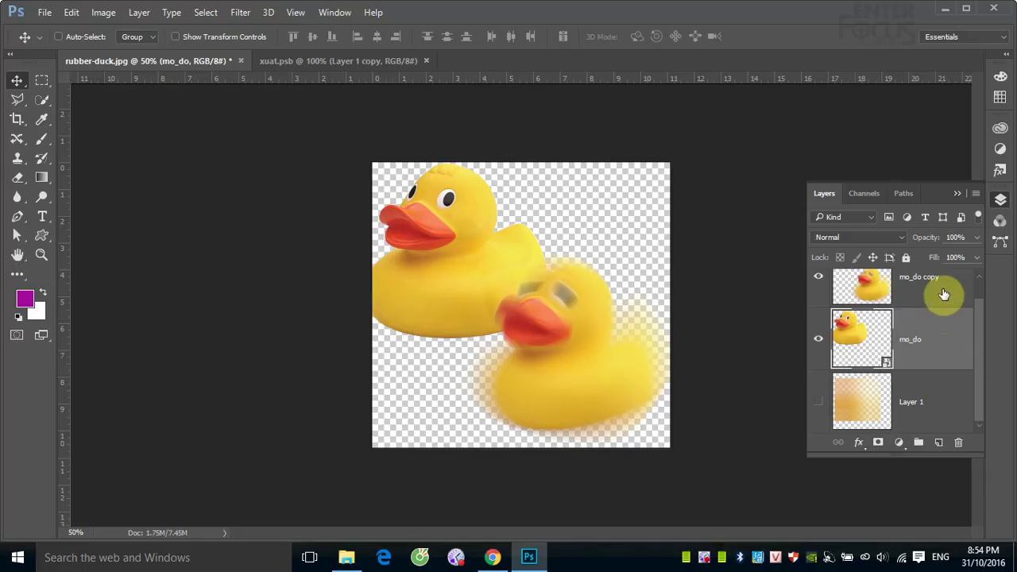
# Delete the mo_do copy and Layer 1 layers, and shift the mo_do duck down-right
pyautogui.moveTo(944, 295); pyautogui.dragTo(958, 443)
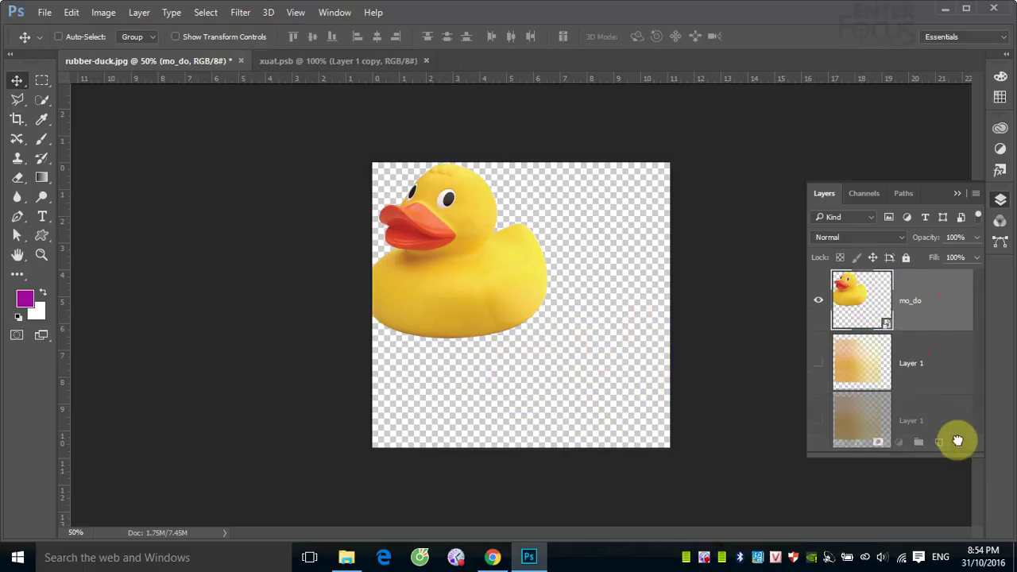
pyautogui.moveTo(933, 362); pyautogui.dragTo(959, 442)
pyautogui.rightClick(449, 280)
pyautogui.click(476, 294)
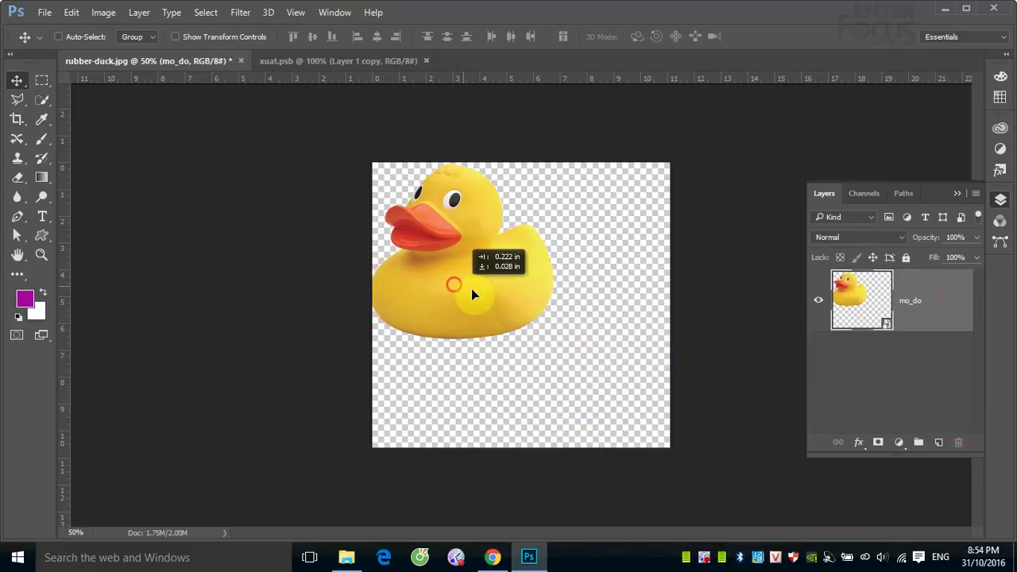
pyautogui.moveTo(477, 294); pyautogui.dragTo(503, 307)
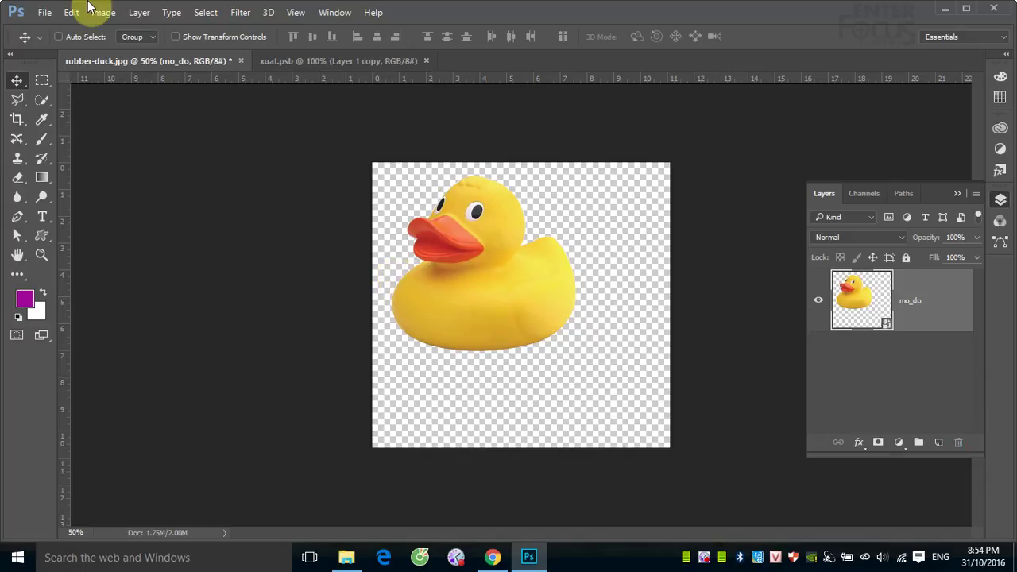
# Switch to the xuat.psb document
pyautogui.click(46, 13)
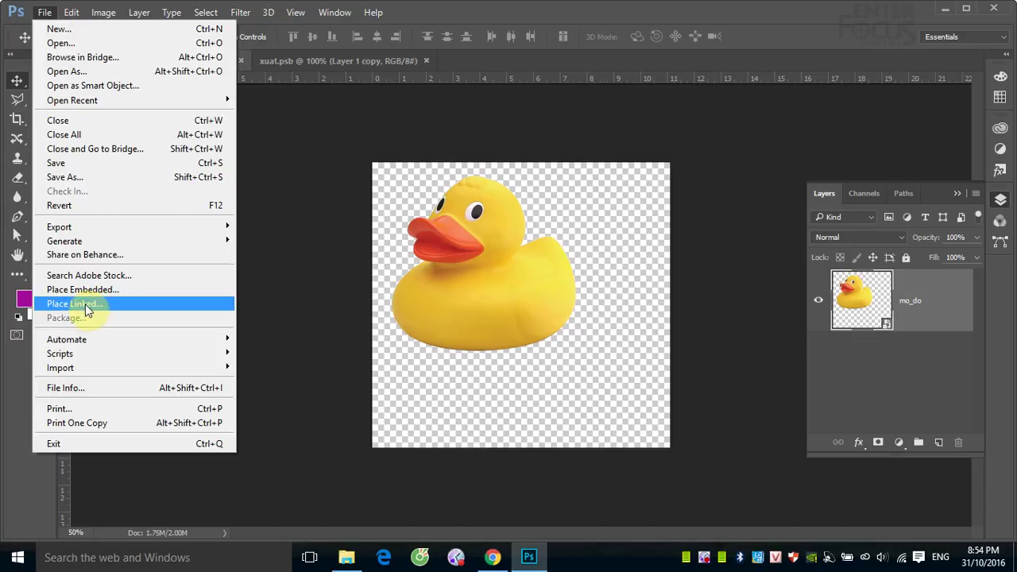
pyautogui.click(944, 9)
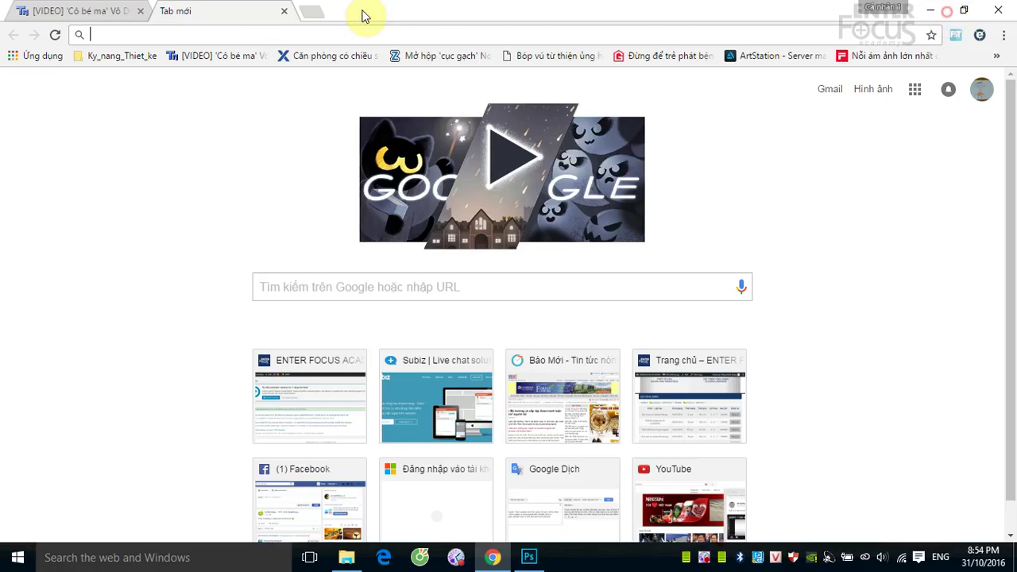
pyautogui.click(528, 557)
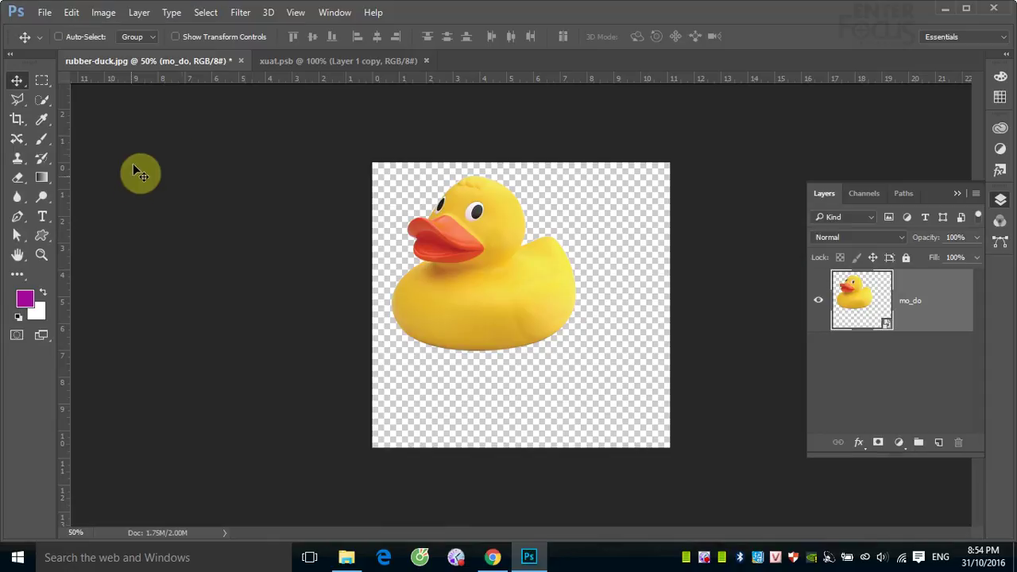
pyautogui.click(313, 60)
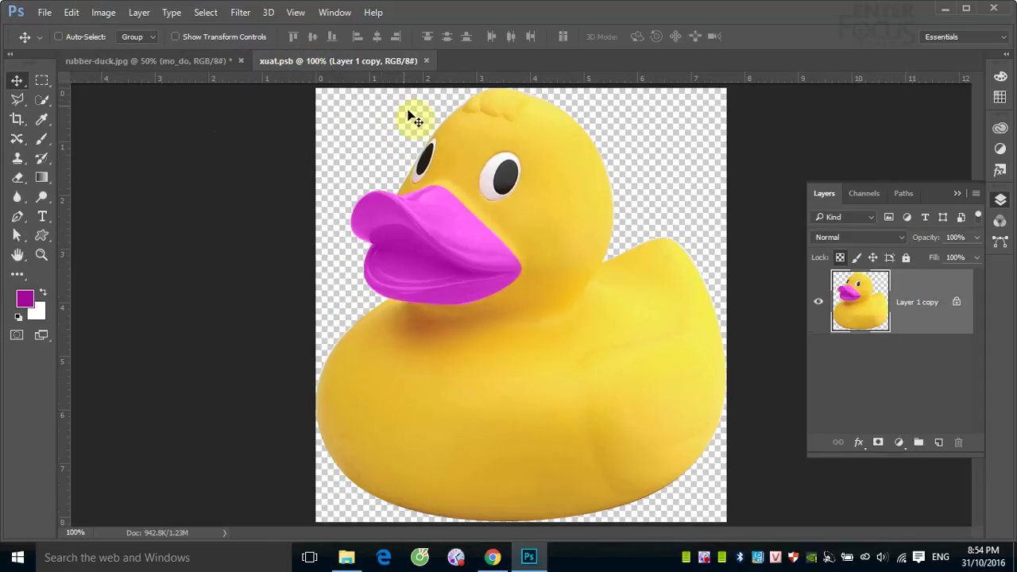
# Close xuat.psb and open mo_do.psb
pyautogui.click(426, 60)
pyautogui.click(44, 12)
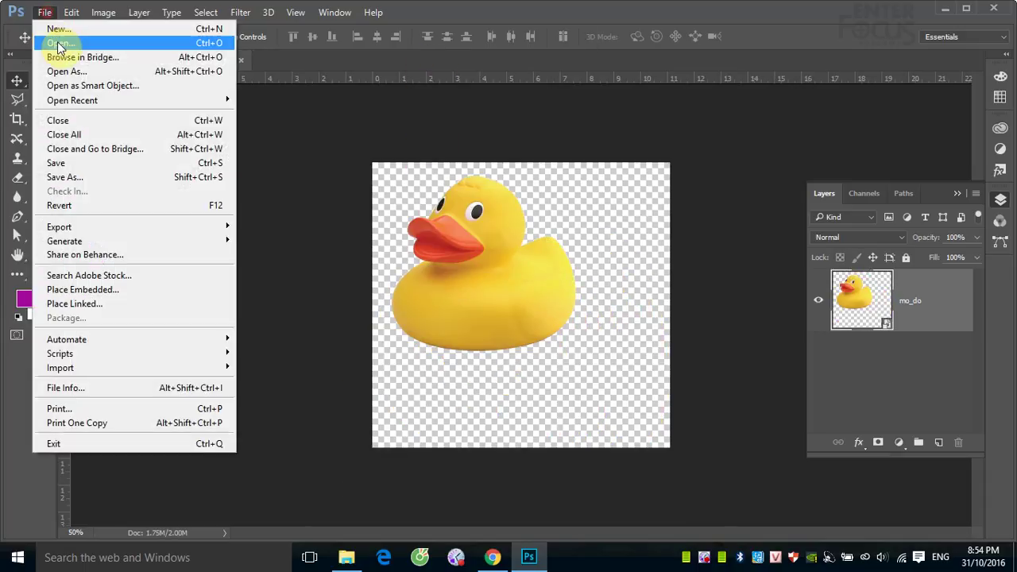
pyautogui.click(41, 41)
pyautogui.scroll(-5, 572, 318)
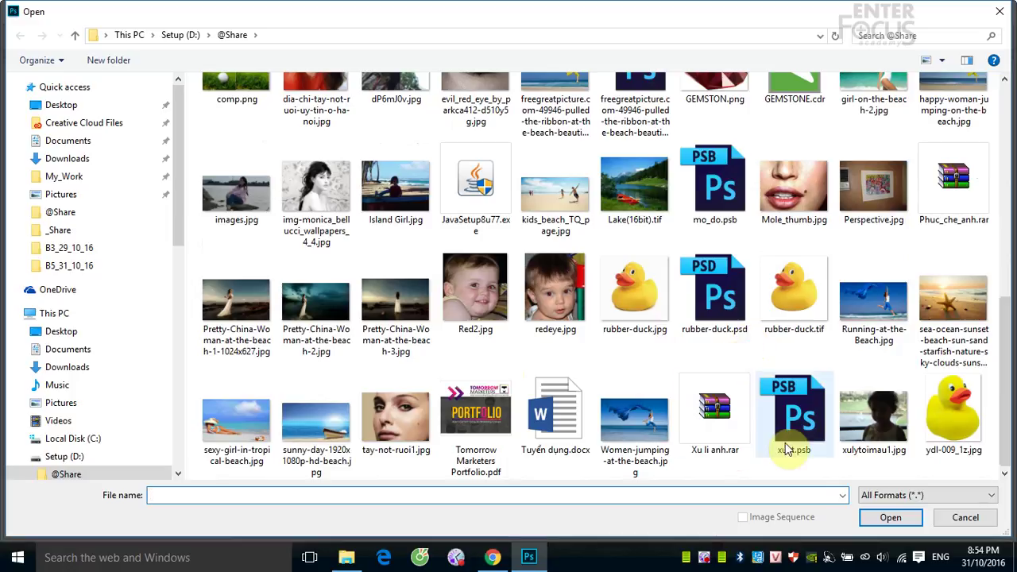
pyautogui.click(714, 190)
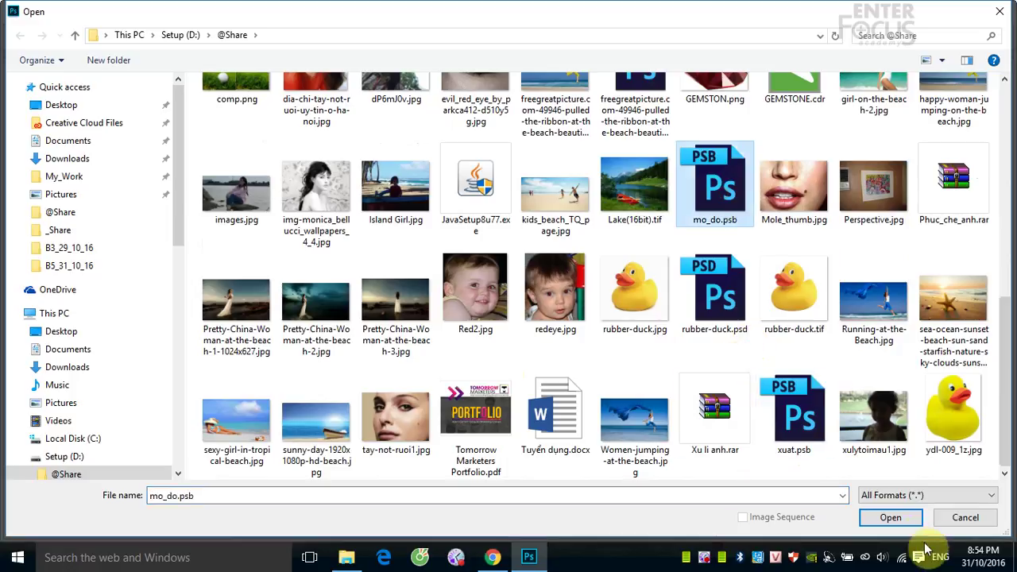
pyautogui.click(897, 518)
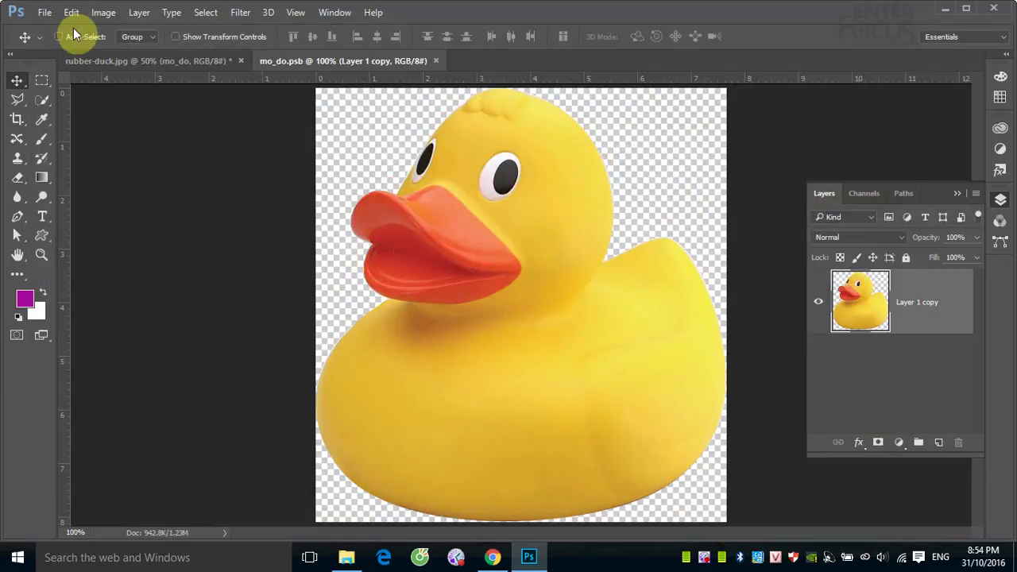
# Save the document to the Desktop as a Photoshop PSD named link
pyautogui.click(44, 12)
pyautogui.click(87, 178)
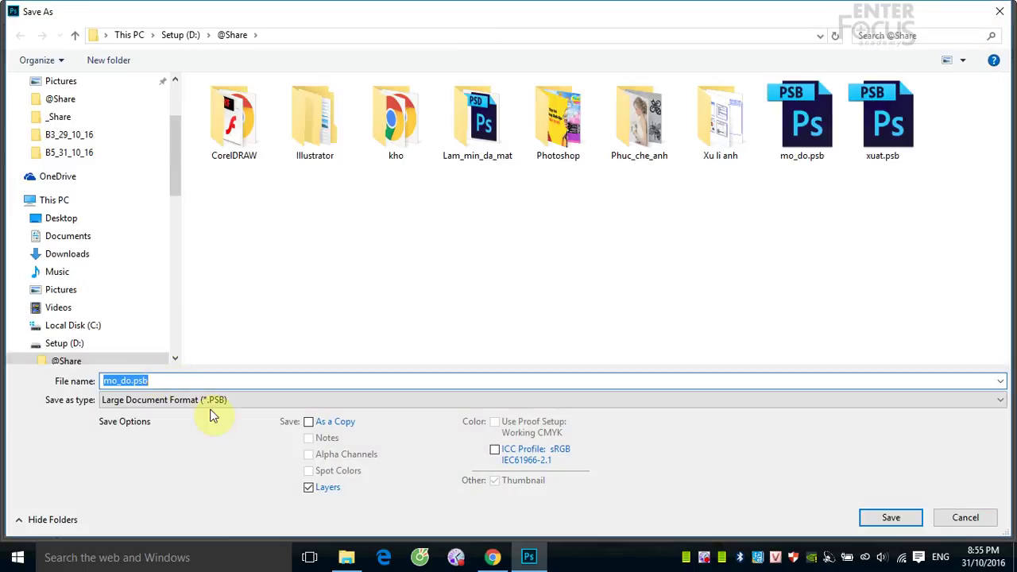
pyautogui.click(216, 400)
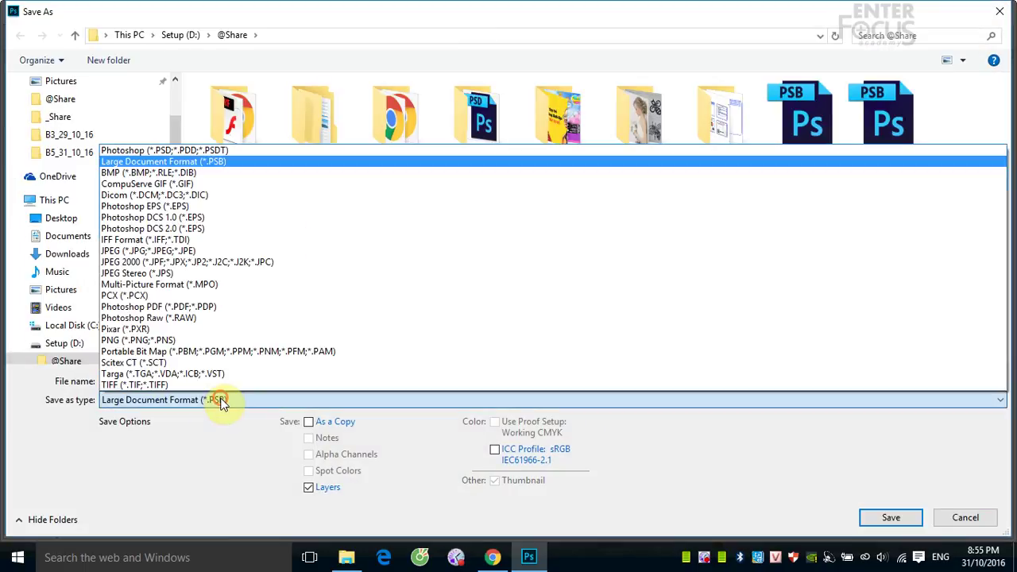
pyautogui.click(210, 150)
pyautogui.doubleClick(165, 380)
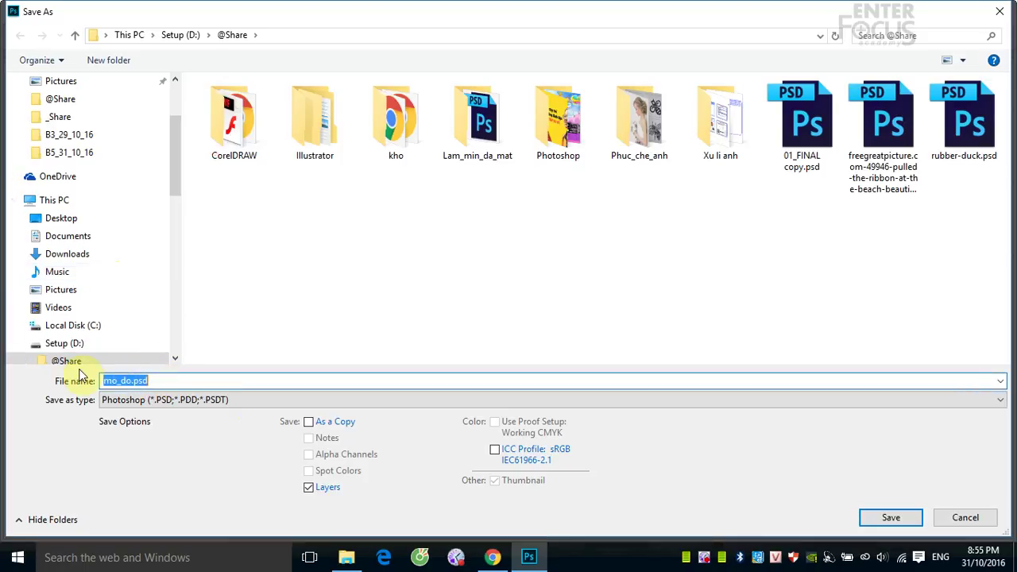
pyautogui.write('1')
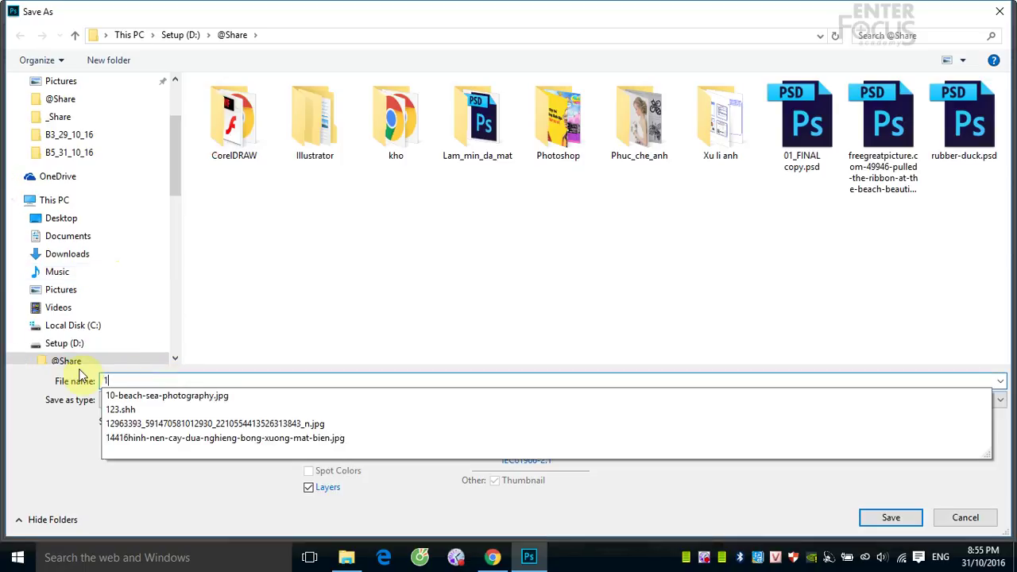
pyautogui.moveTo(171, 136); pyautogui.dragTo(177, 96)
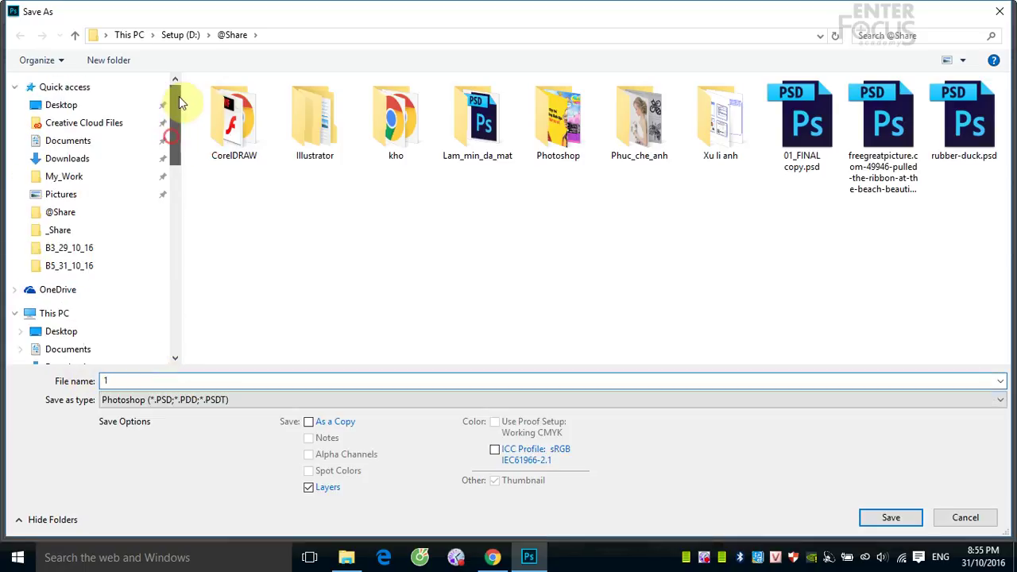
pyautogui.click(78, 105)
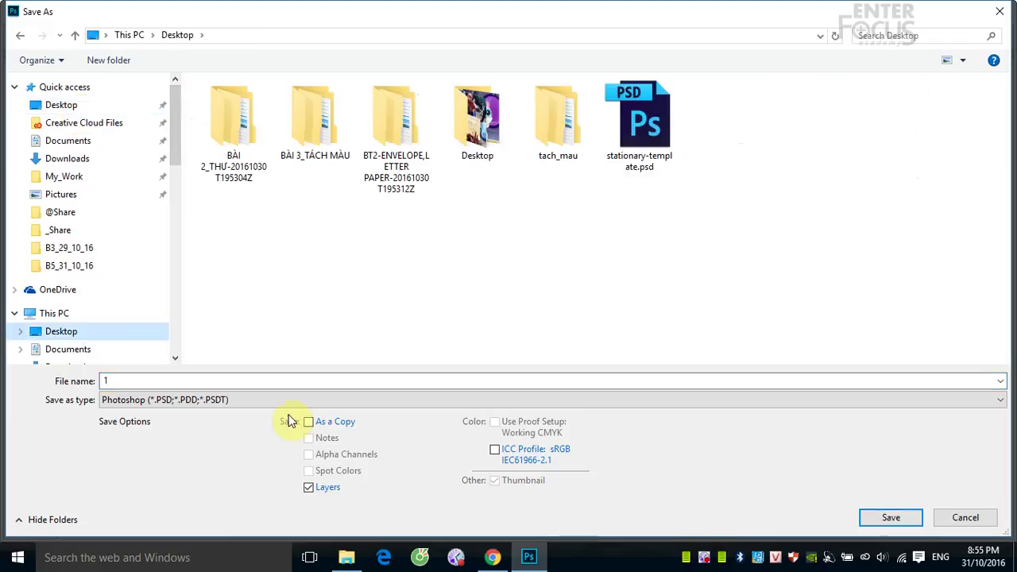
pyautogui.doubleClick(148, 375)
pyautogui.write('l')
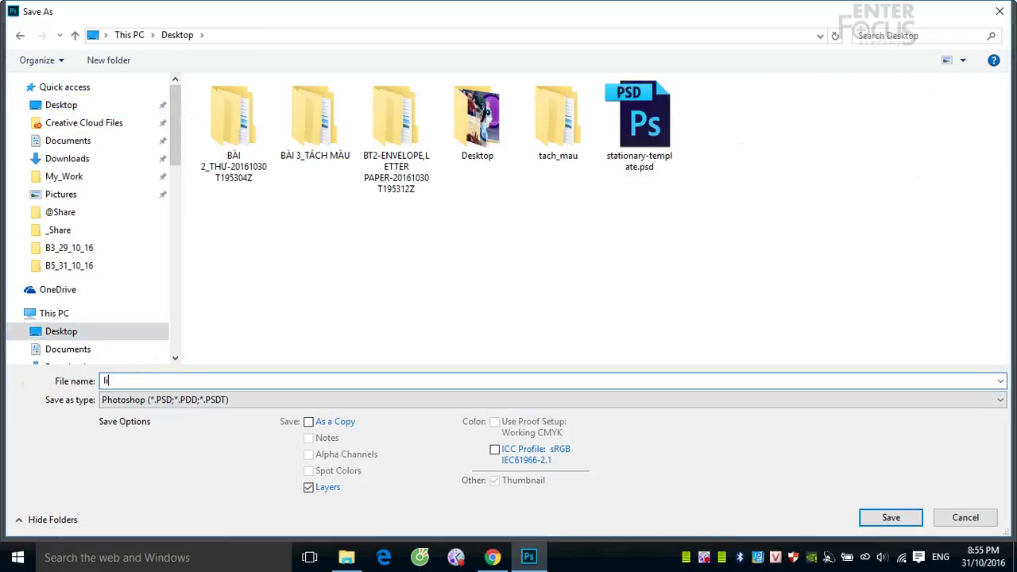
pyautogui.write('ink')
pyautogui.click(866, 517)
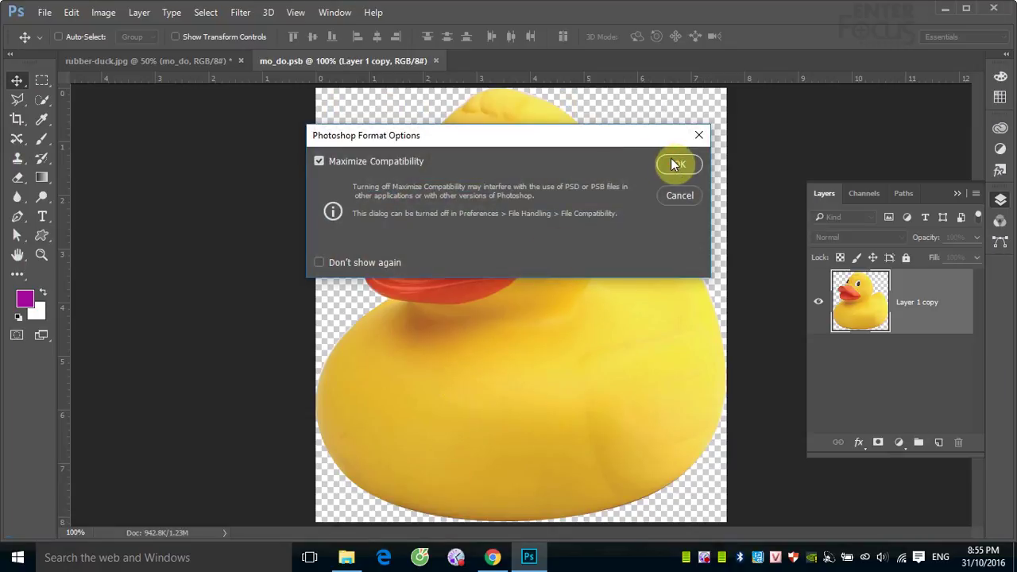
# Keep maximum compatibility for link.psd, then save another copy as embed.psd
pyautogui.click(674, 164)
pyautogui.click(44, 12)
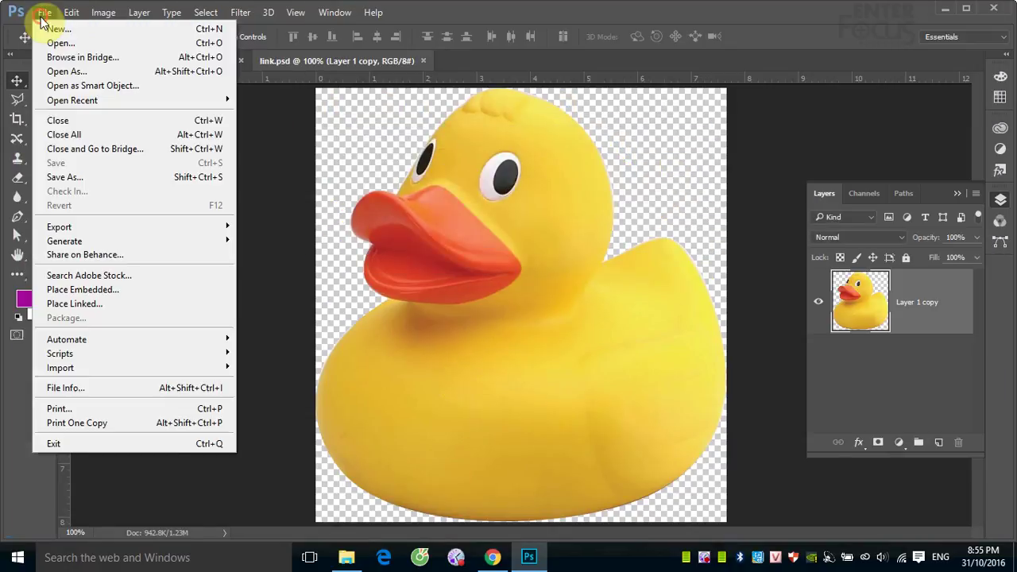
pyautogui.click(79, 173)
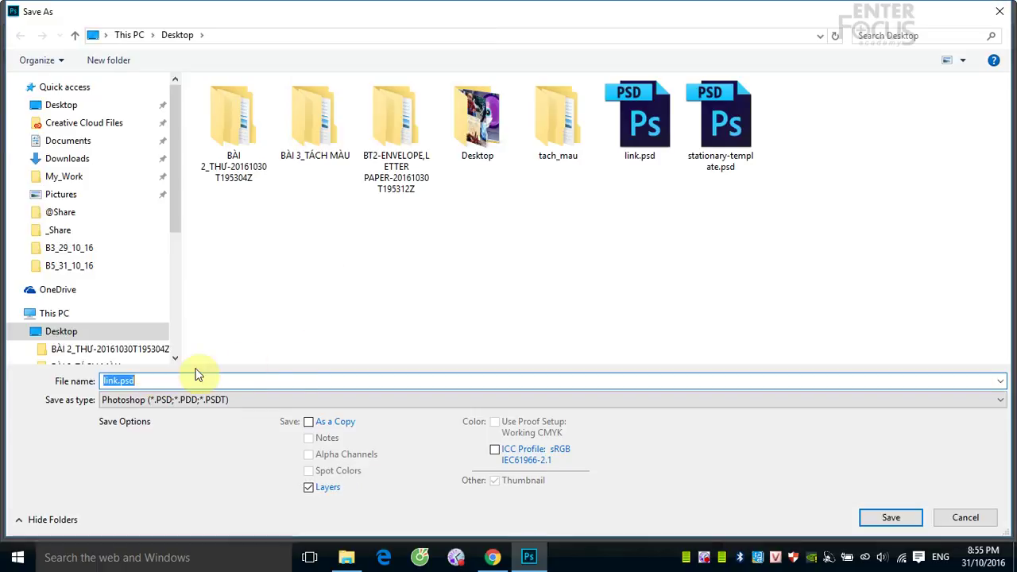
pyautogui.write('e')
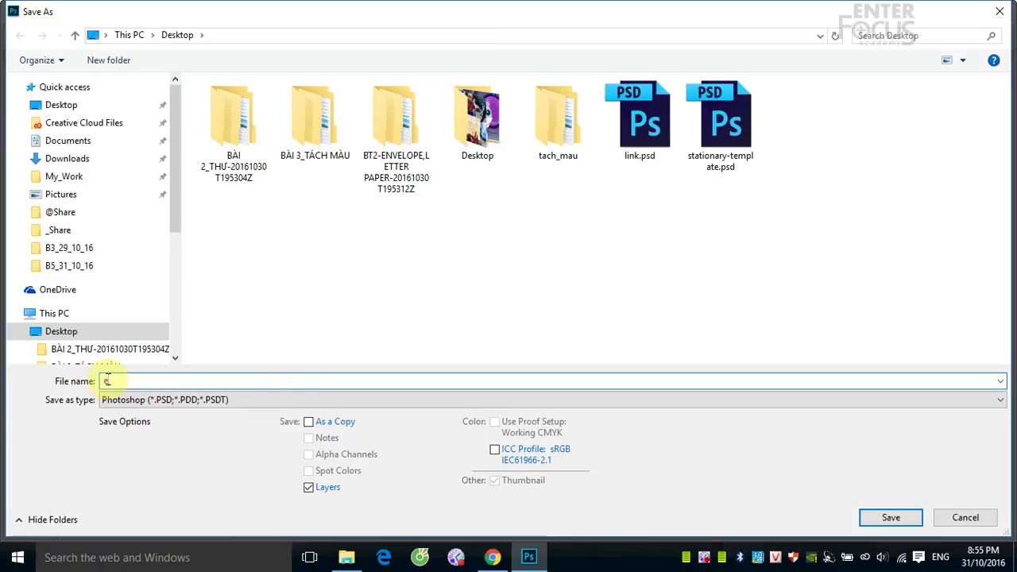
pyautogui.write('mbed')
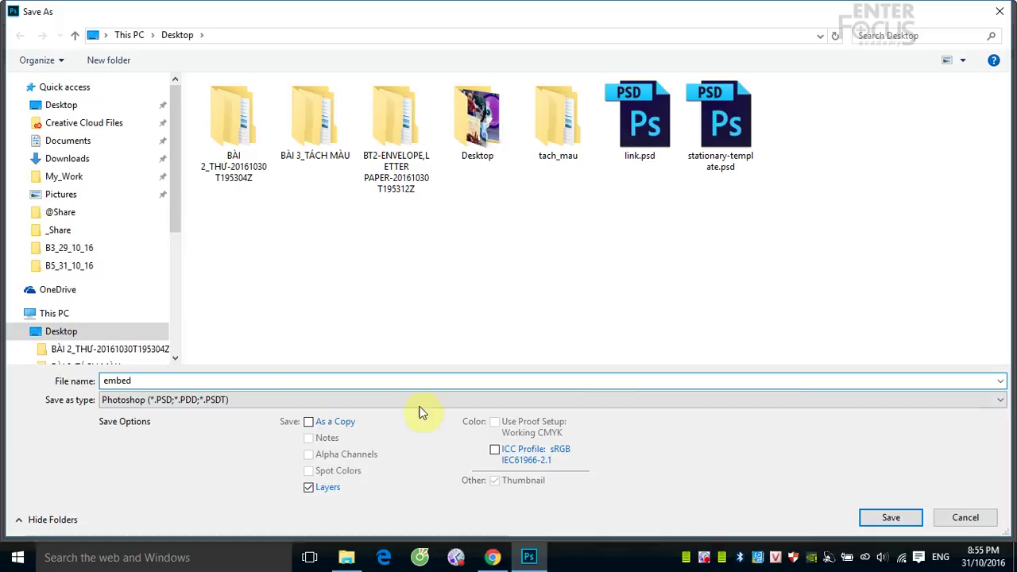
pyautogui.click(892, 516)
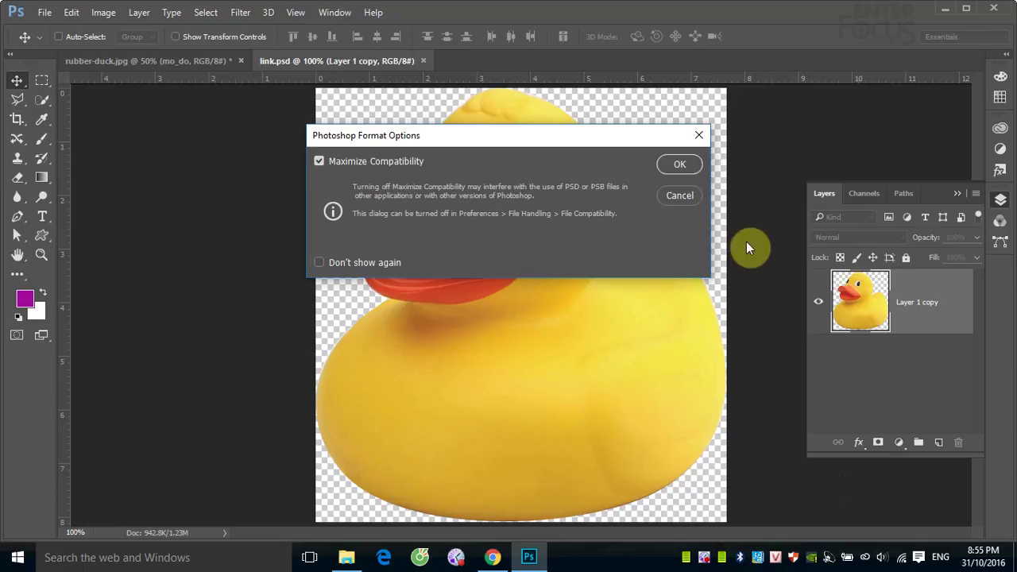
pyautogui.click(681, 164)
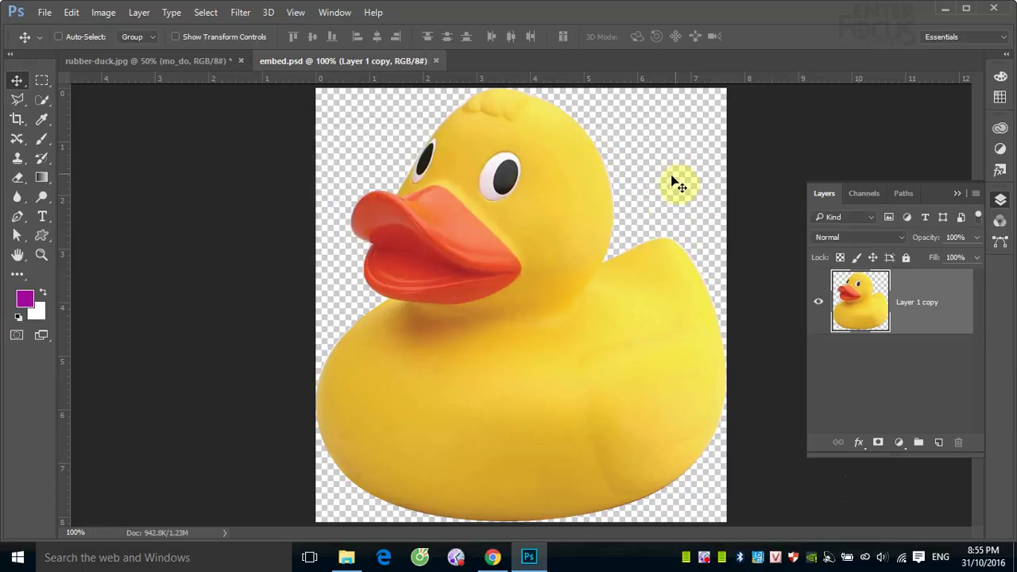
# Close embed.psd and create a transparent 1366×768 document, Untitled-1, collapsing the Layers panel
pyautogui.click(435, 61)
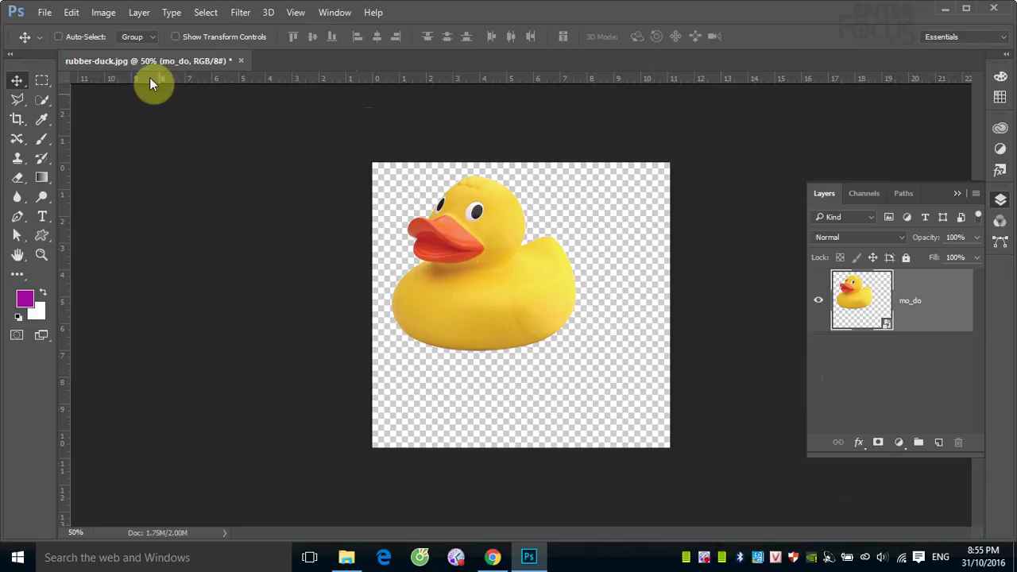
pyautogui.click(45, 16)
pyautogui.click(60, 29)
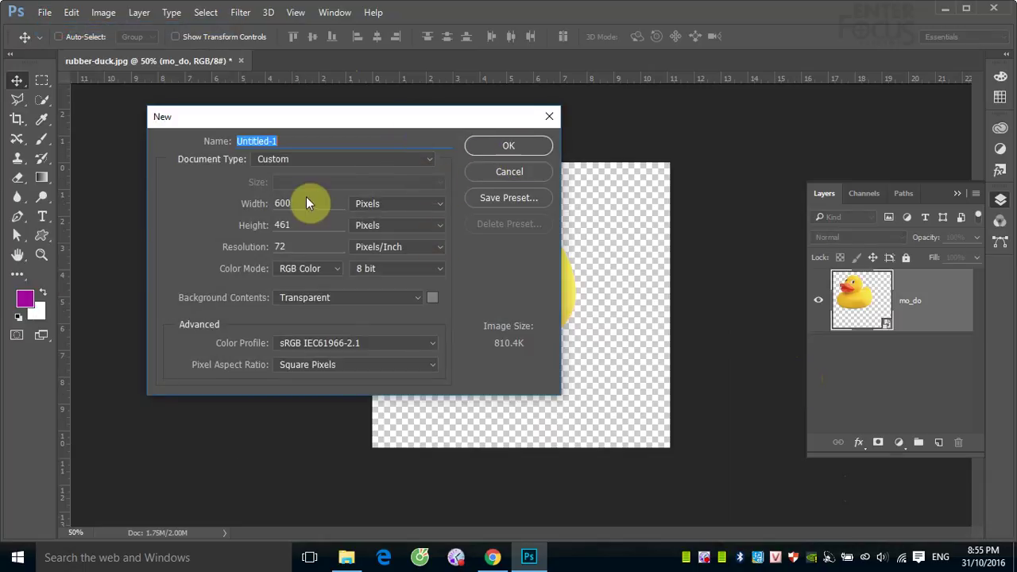
pyautogui.click(507, 171)
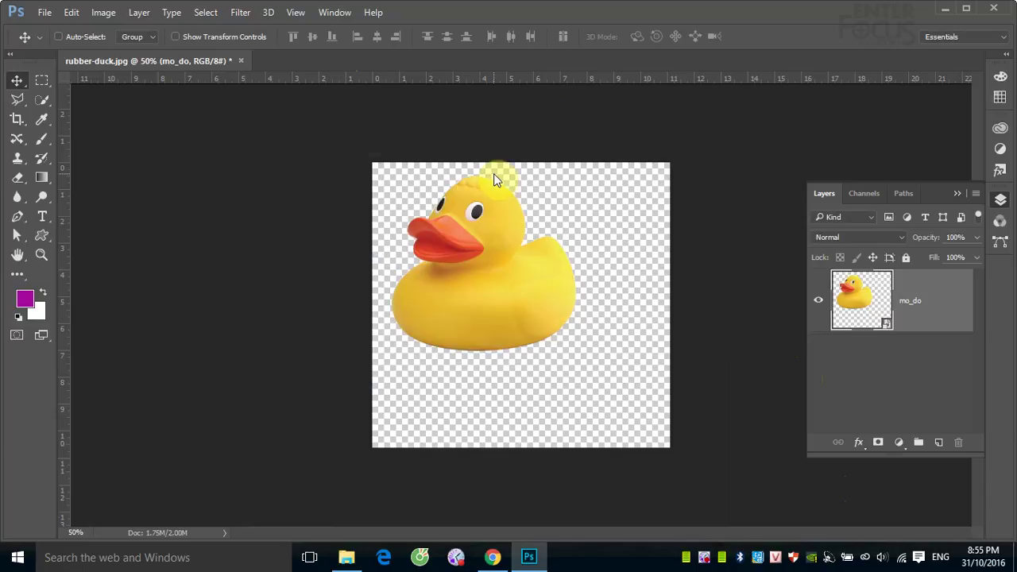
pyautogui.click(45, 12)
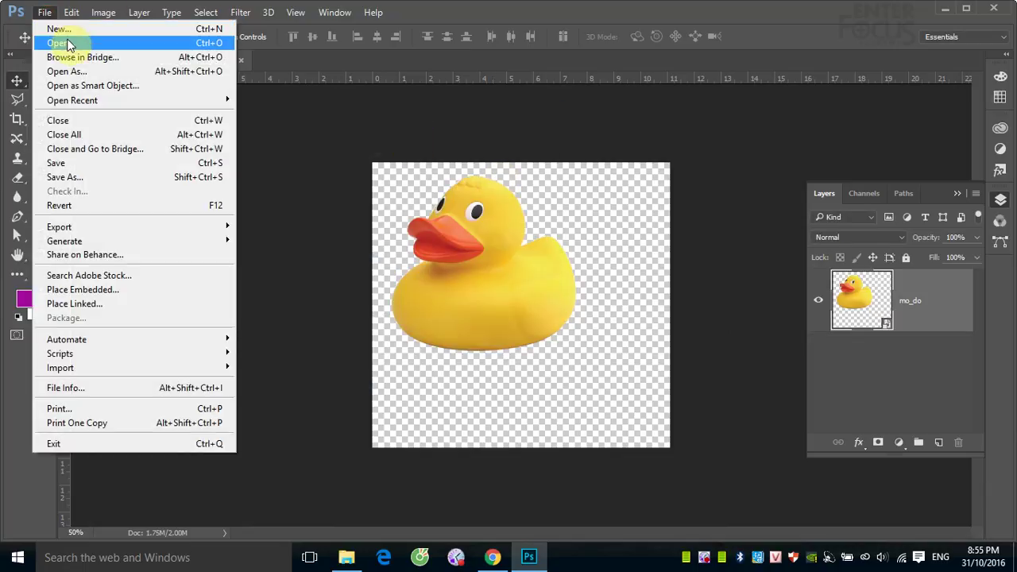
pyautogui.click(71, 30)
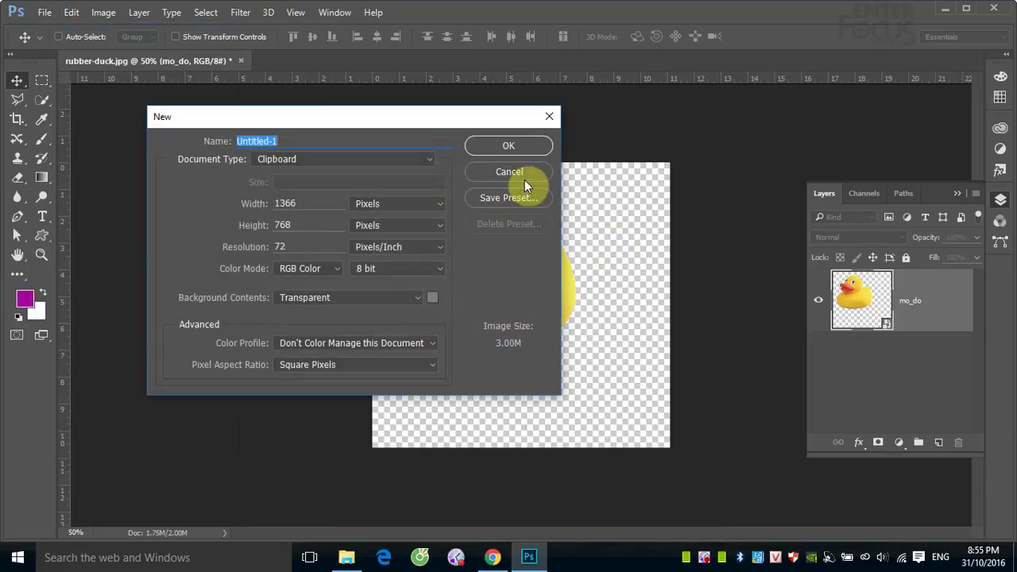
pyautogui.click(507, 146)
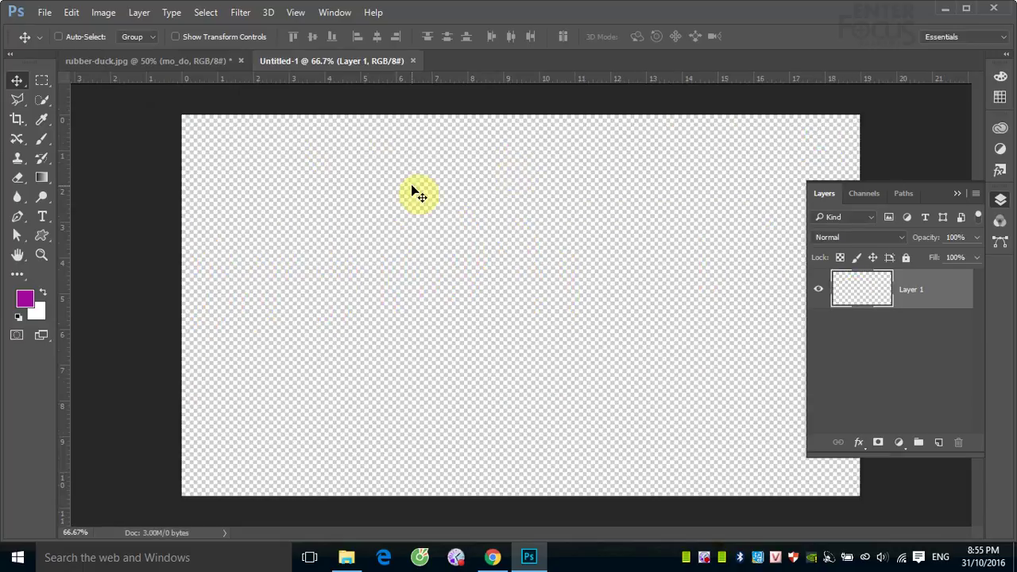
pyautogui.click(956, 192)
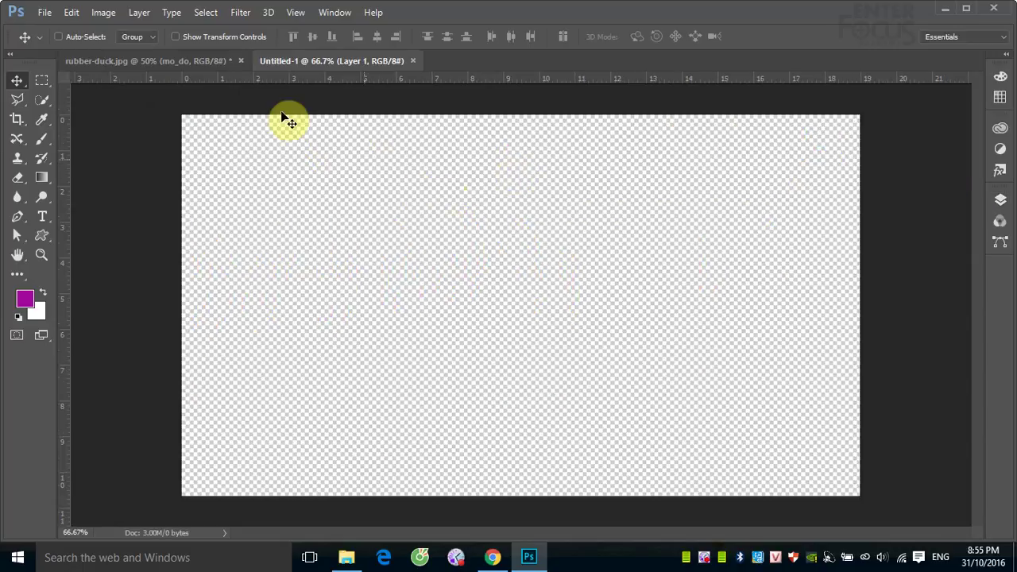
# Place embed.psd as an embedded smart object and move the duck to the canvas's left
pyautogui.click(46, 12)
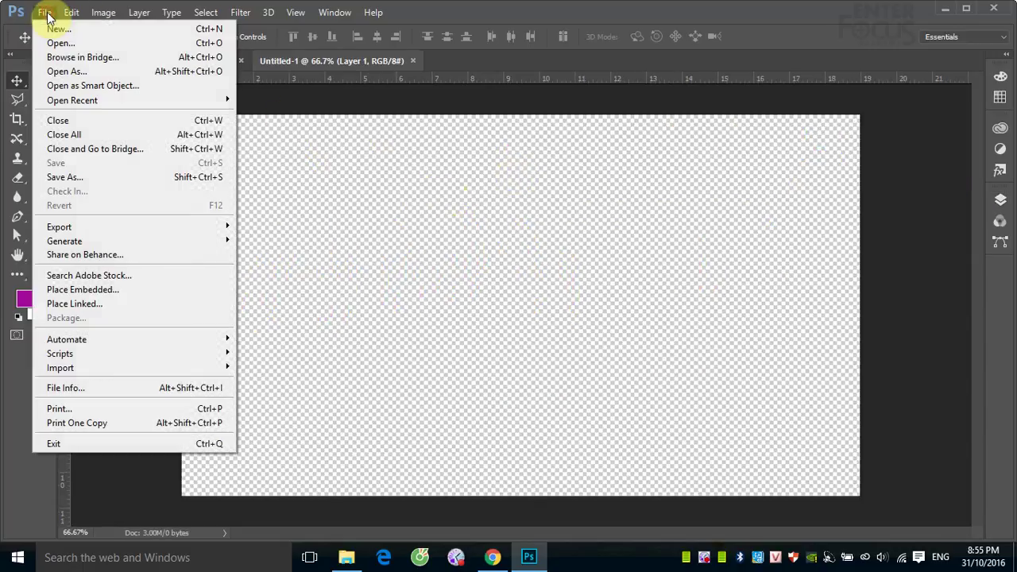
pyautogui.click(94, 291)
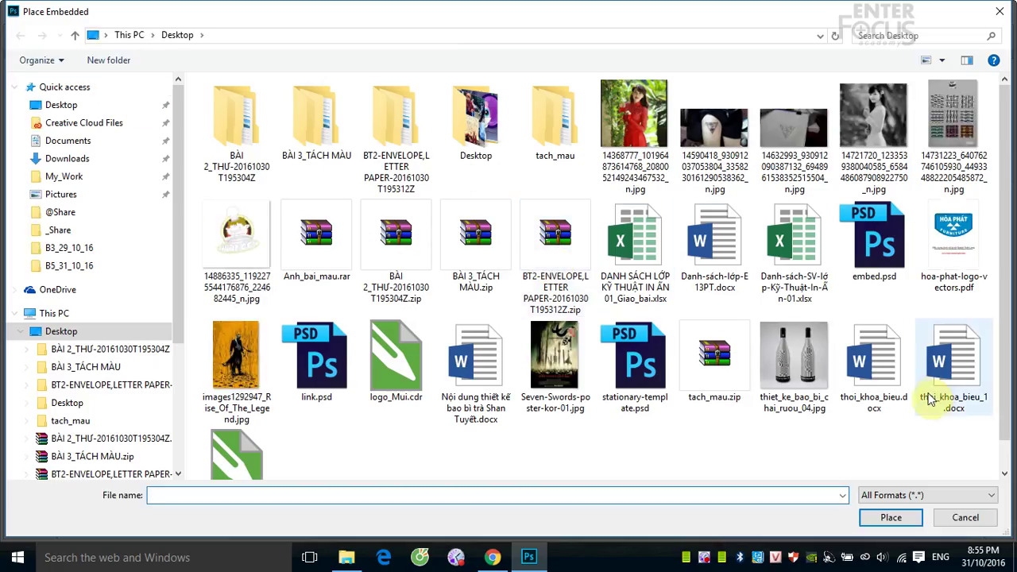
pyautogui.click(890, 270)
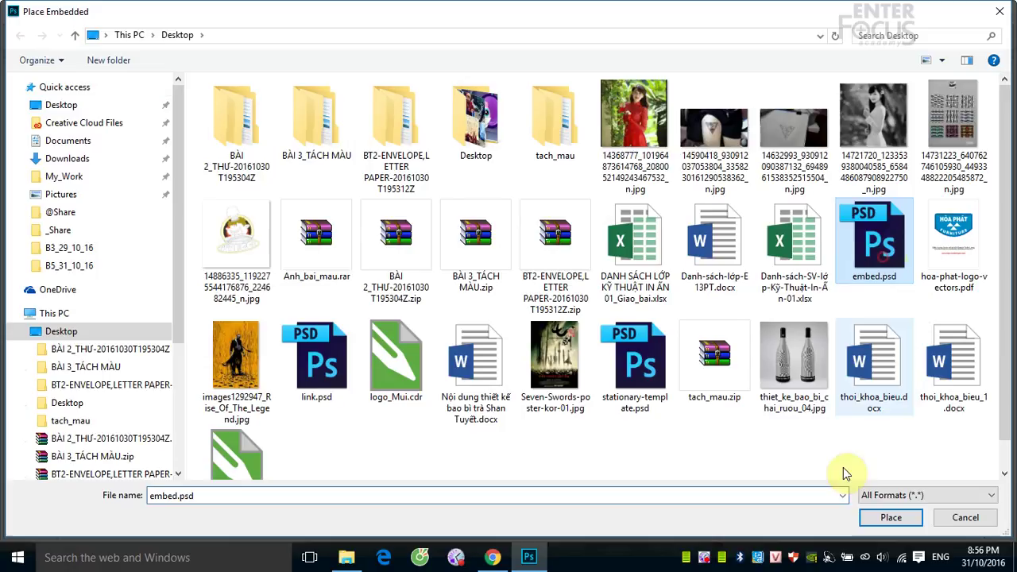
pyautogui.click(874, 518)
pyautogui.press('Return')
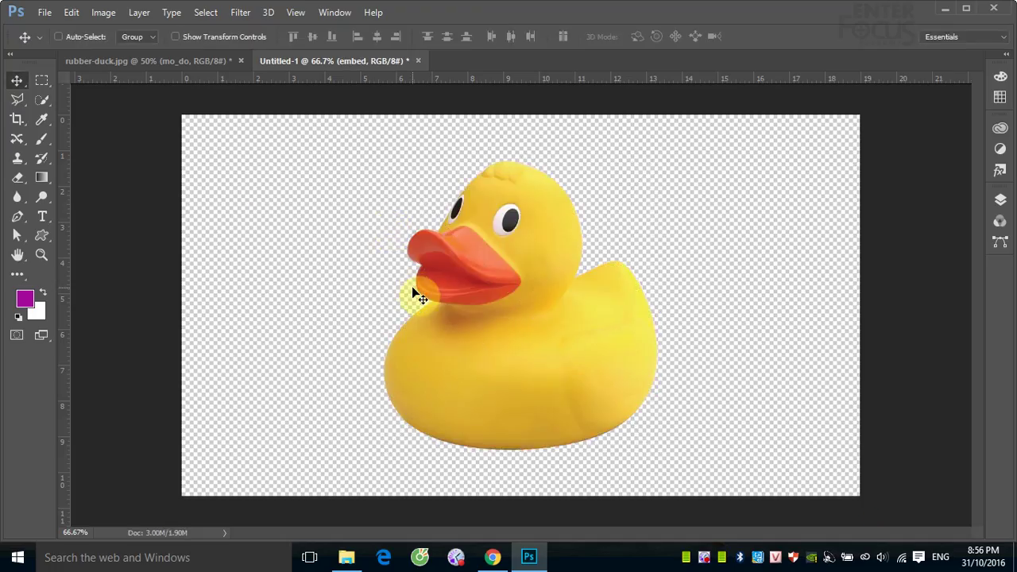
pyautogui.moveTo(436, 293); pyautogui.dragTo(253, 279)
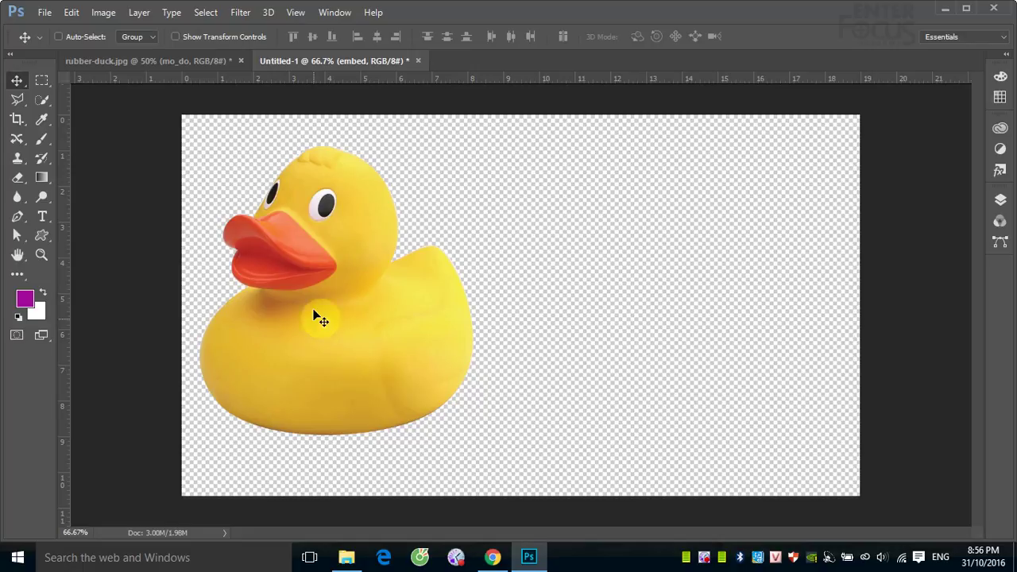
# Place link.psd as a linked smart object on the canvas's right and show the Layers panel
pyautogui.click(45, 14)
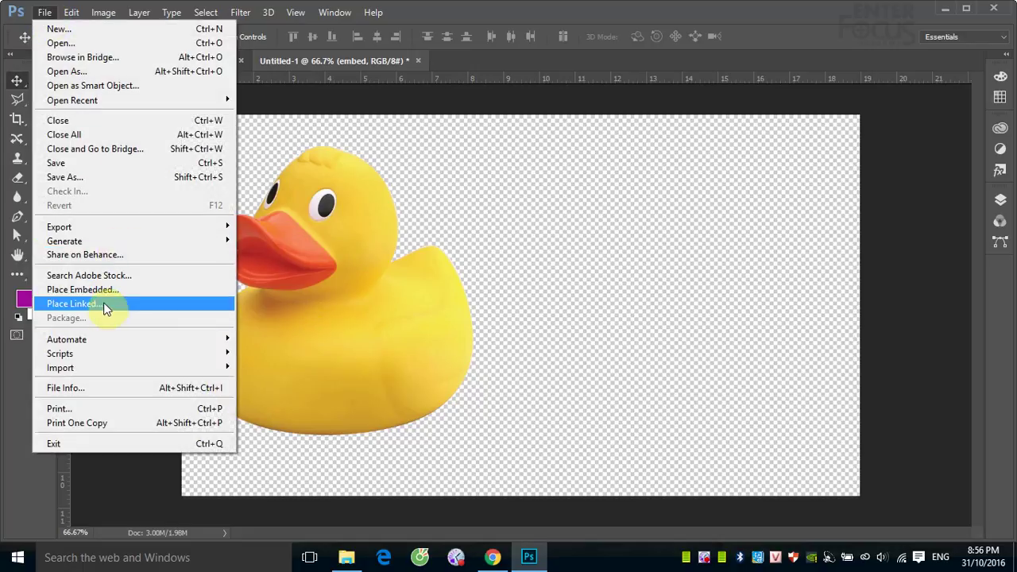
pyautogui.click(123, 303)
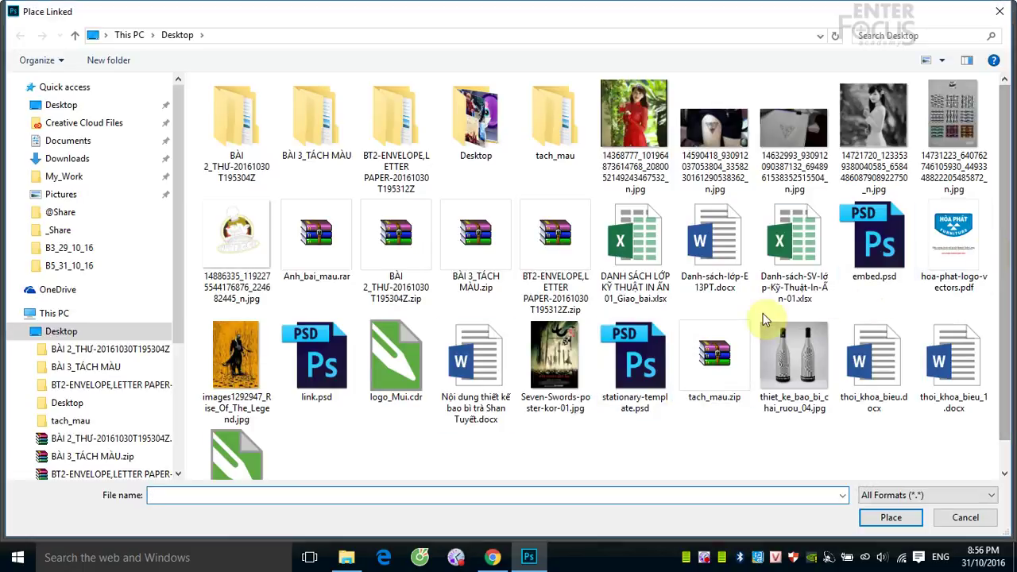
pyautogui.click(316, 361)
pyautogui.click(872, 516)
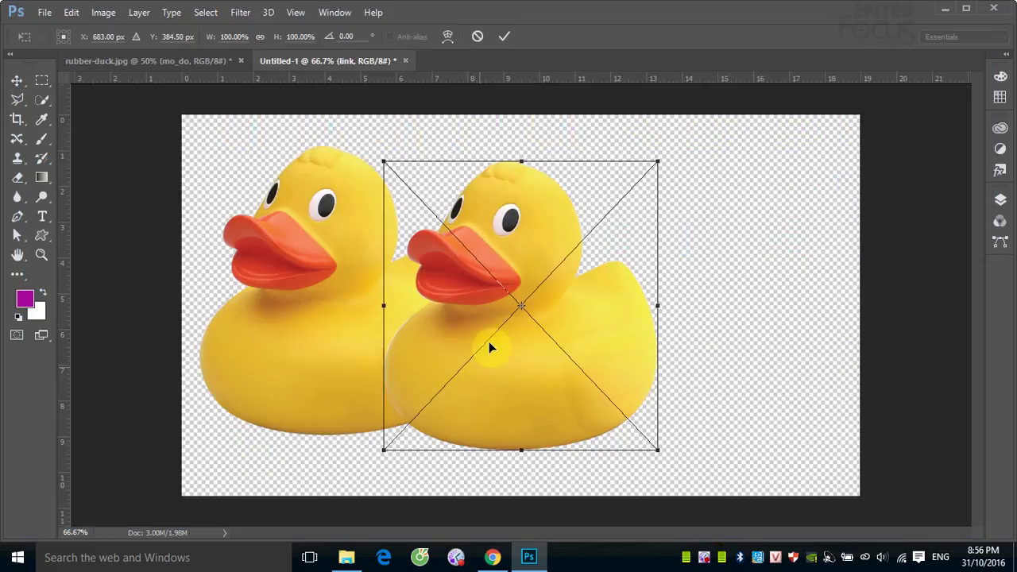
pyautogui.press('Return')
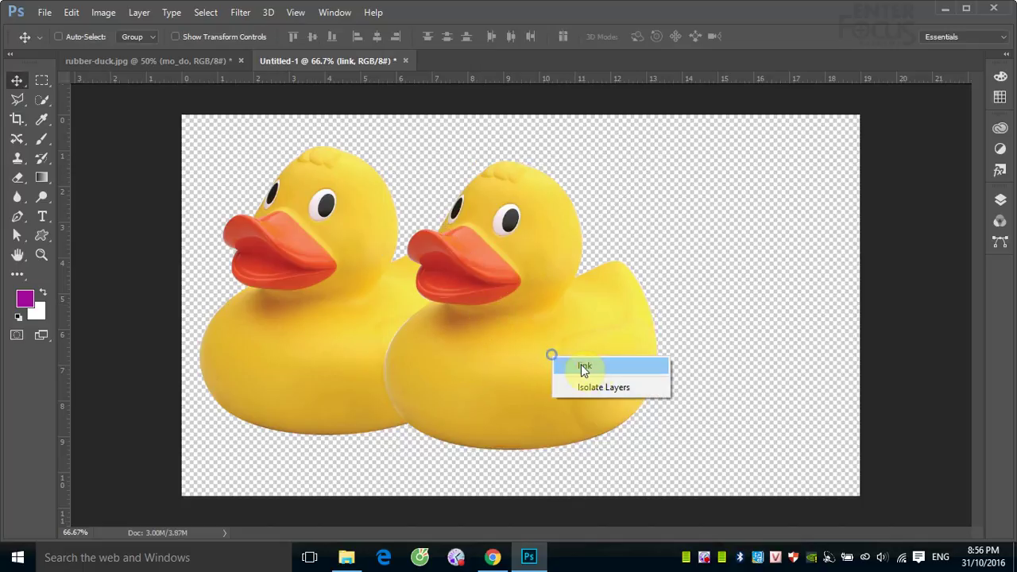
pyautogui.moveTo(575, 366); pyautogui.dragTo(734, 343)
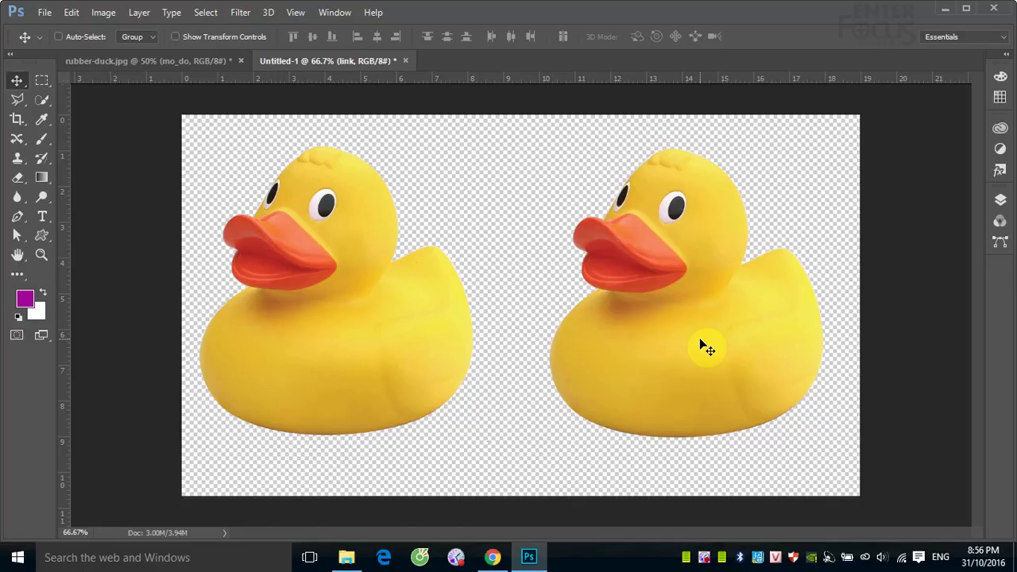
pyautogui.click(1001, 199)
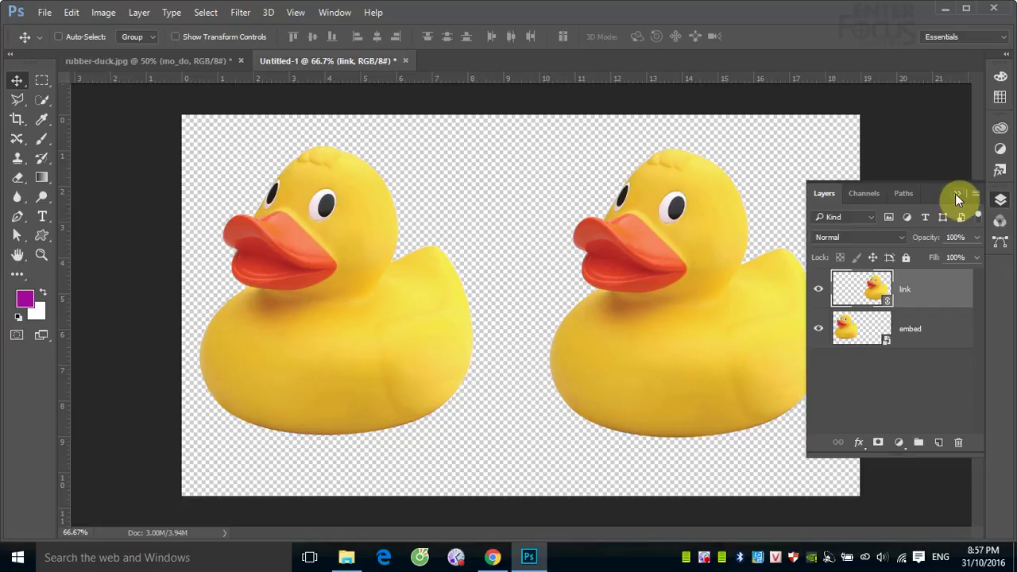
# Open embed.psd, brush two pink strokes across the duck, and save it on closing
pyautogui.click(46, 14)
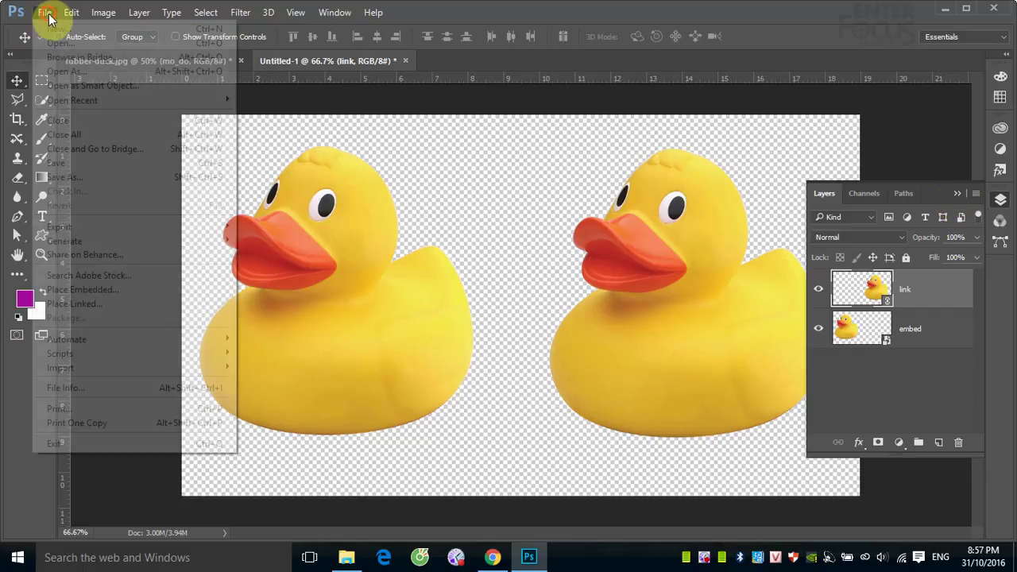
pyautogui.click(63, 41)
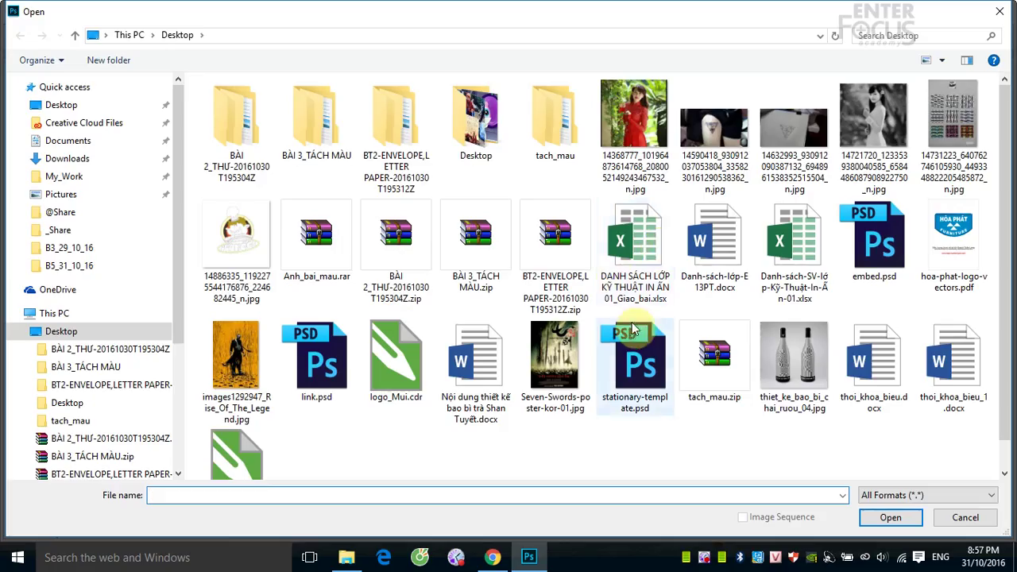
pyautogui.click(874, 239)
pyautogui.click(894, 520)
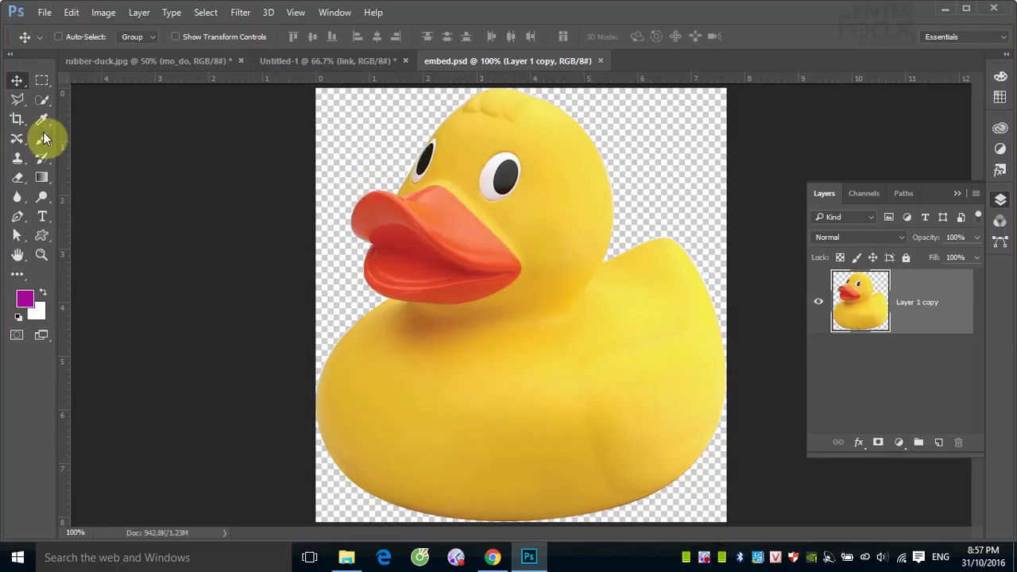
pyautogui.click(41, 138)
pyautogui.moveTo(393, 159); pyautogui.dragTo(608, 520)
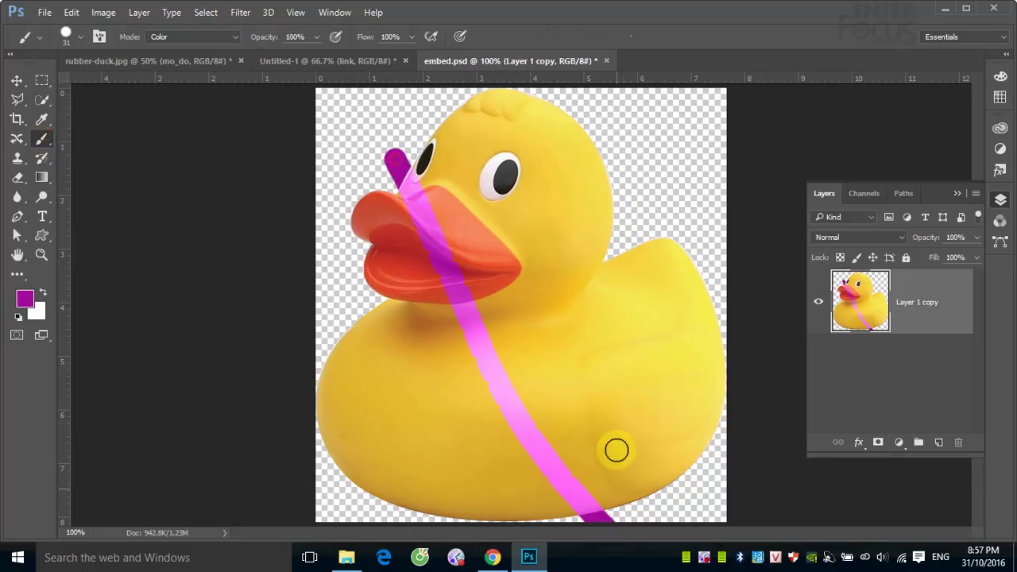
pyautogui.moveTo(623, 208); pyautogui.dragTo(324, 387)
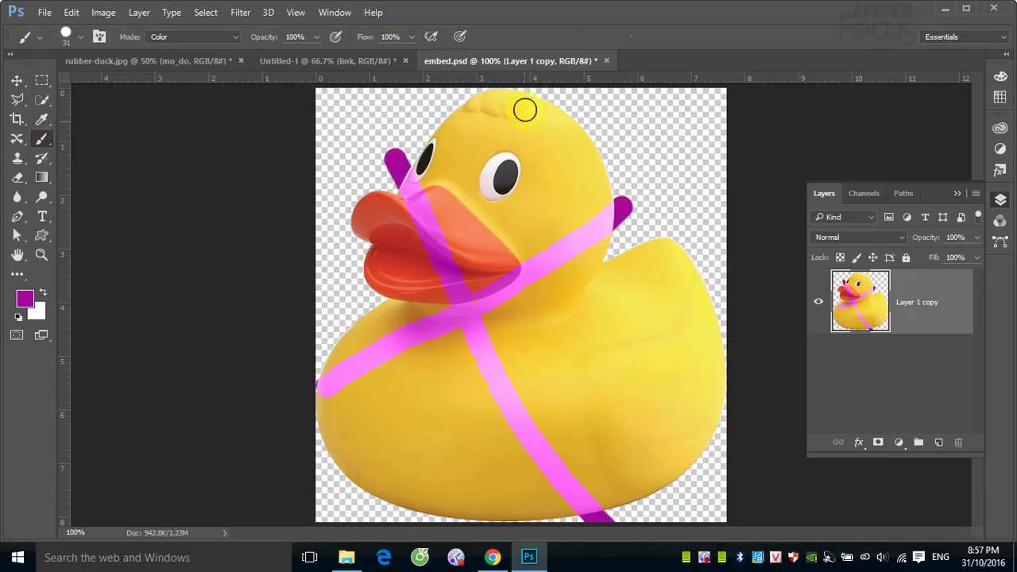
pyautogui.click(607, 60)
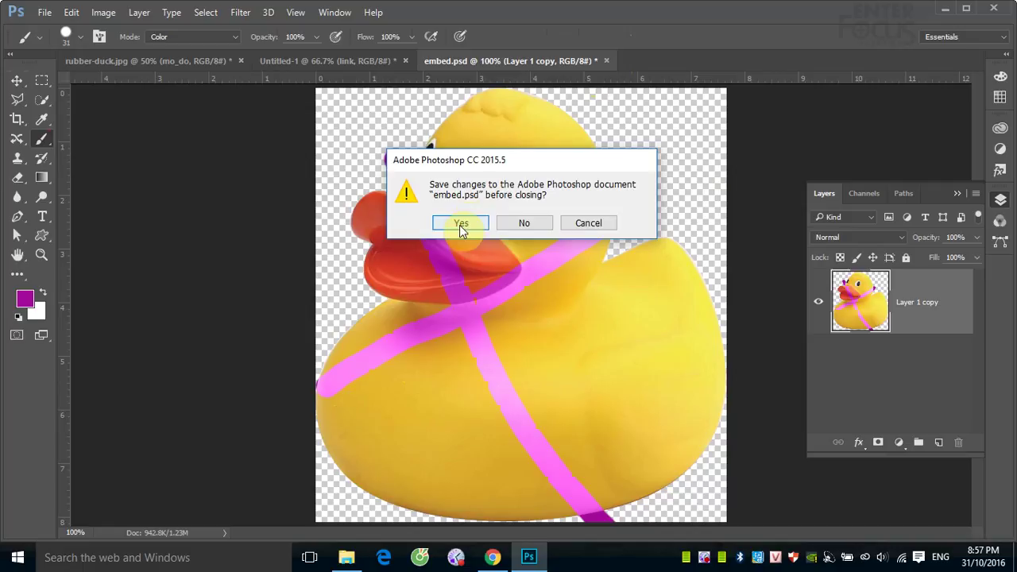
pyautogui.click(460, 223)
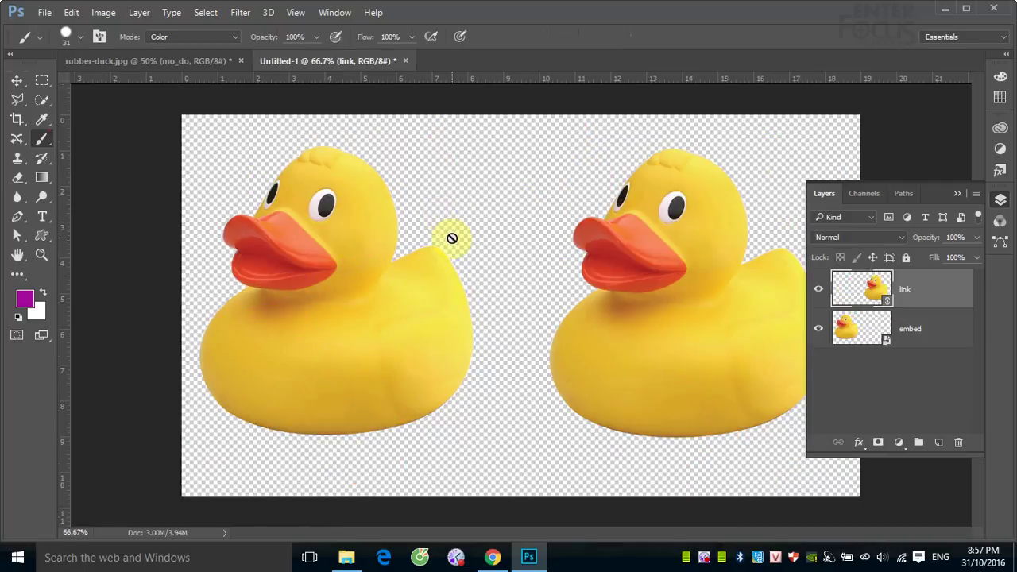
# Open link.psd, draw a magenta X of straight strokes over the duck, and save on closing
pyautogui.click(44, 12)
pyautogui.click(60, 42)
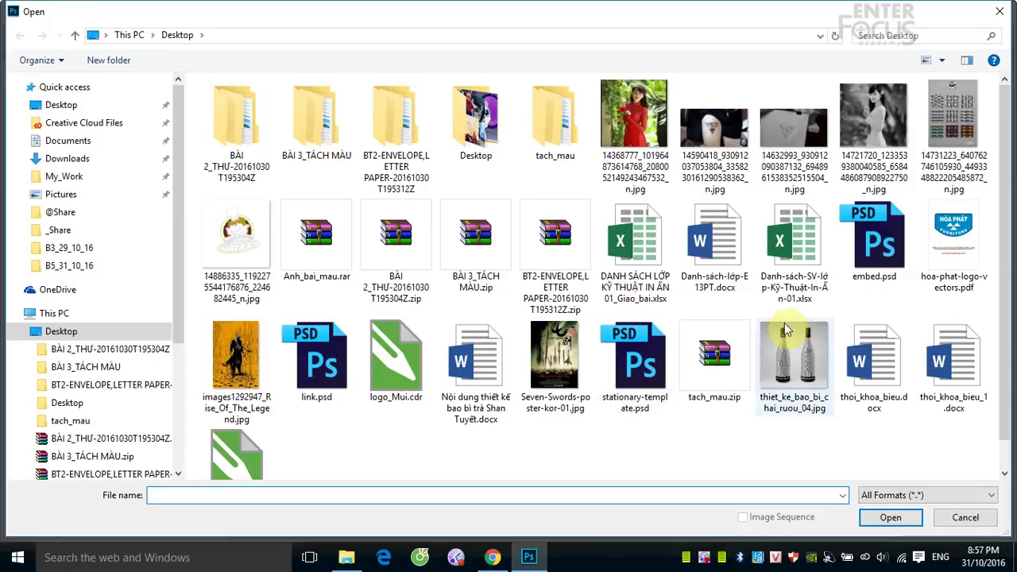
pyautogui.click(316, 357)
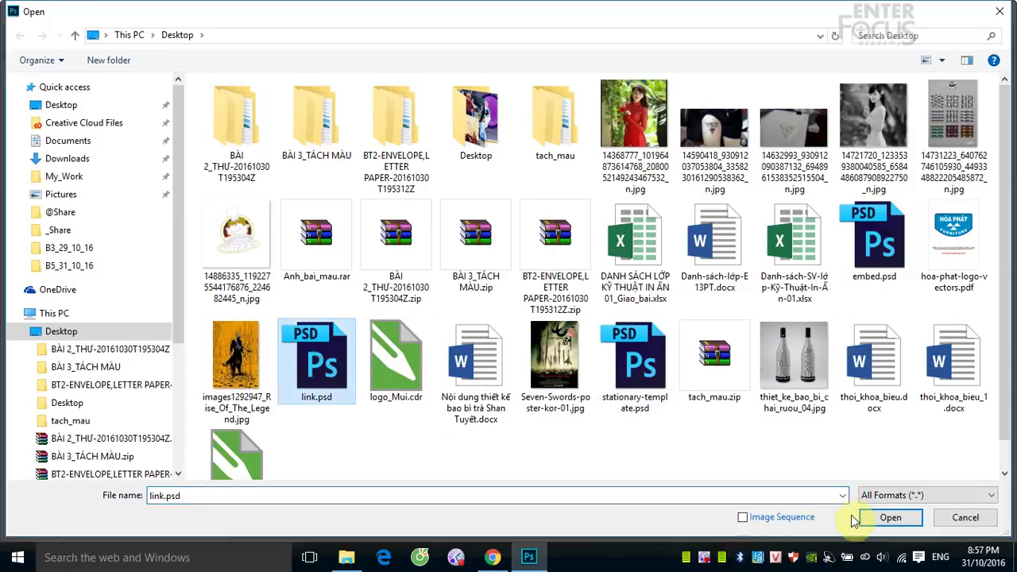
pyautogui.click(863, 517)
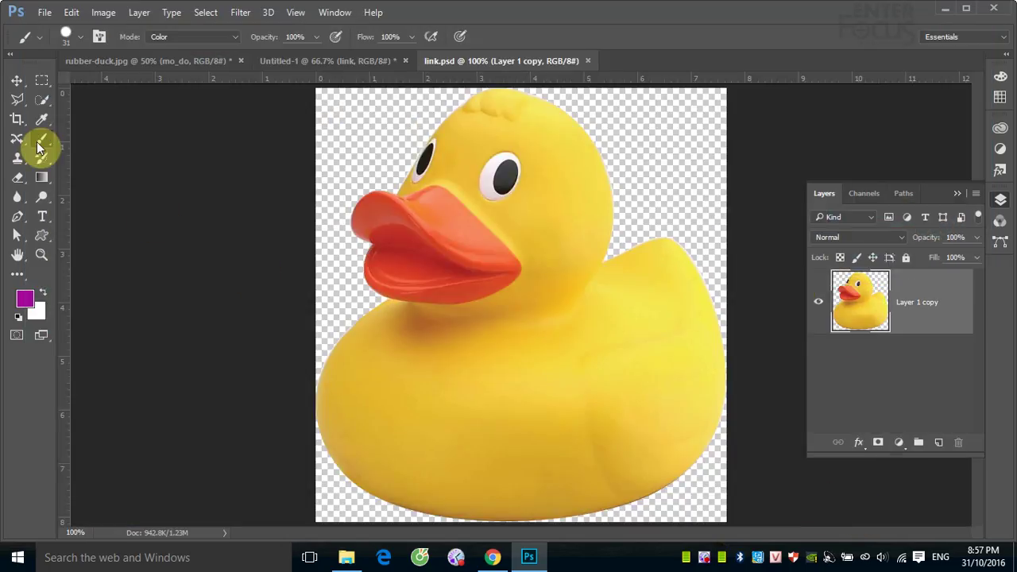
pyautogui.click(400, 167)
pyautogui.keyDown('shift'); pyautogui.click(602, 450); pyautogui.keyUp('shift')
pyautogui.click(624, 209)
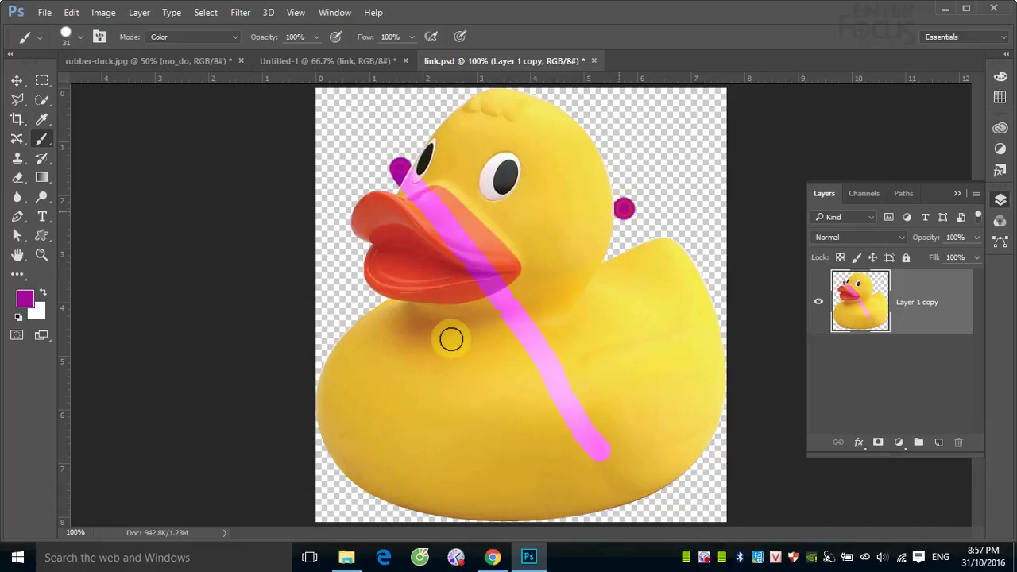
pyautogui.keyDown('shift'); pyautogui.click(359, 413); pyautogui.keyUp('shift')
pyautogui.click(596, 61)
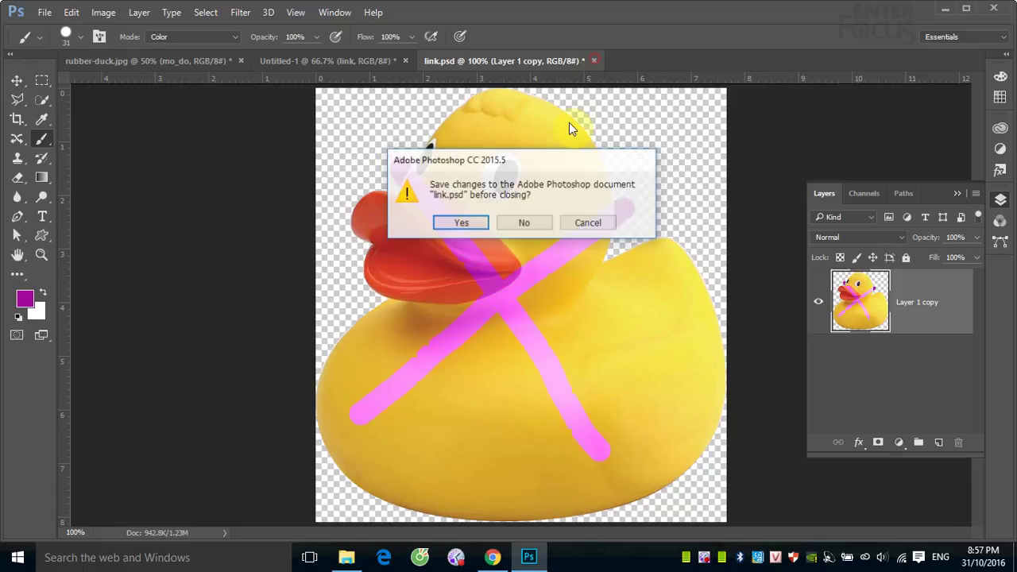
pyautogui.click(459, 223)
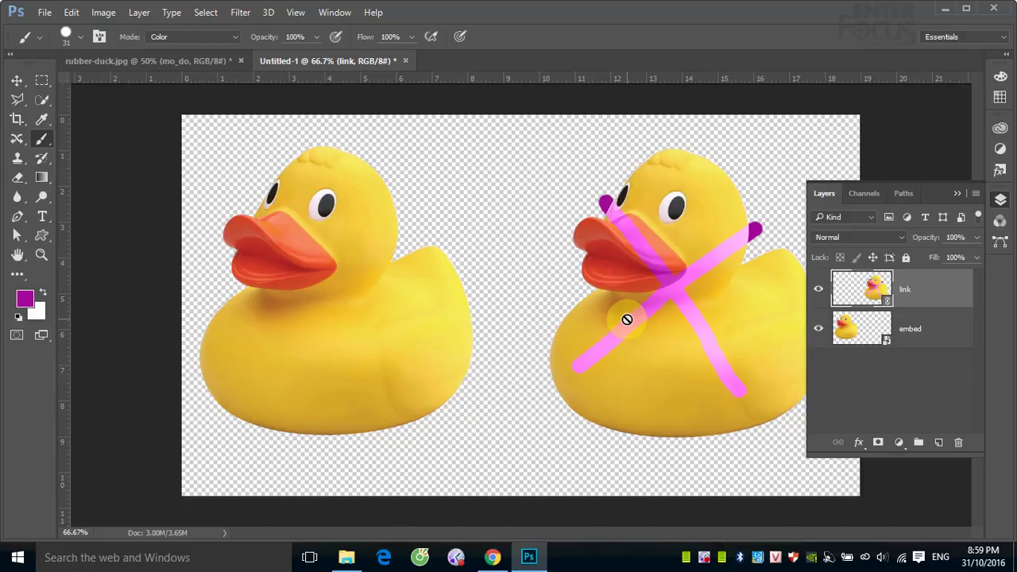
# Bring up the link layer's context menu, then dismiss it without choosing anything
pyautogui.rightClick(936, 291)
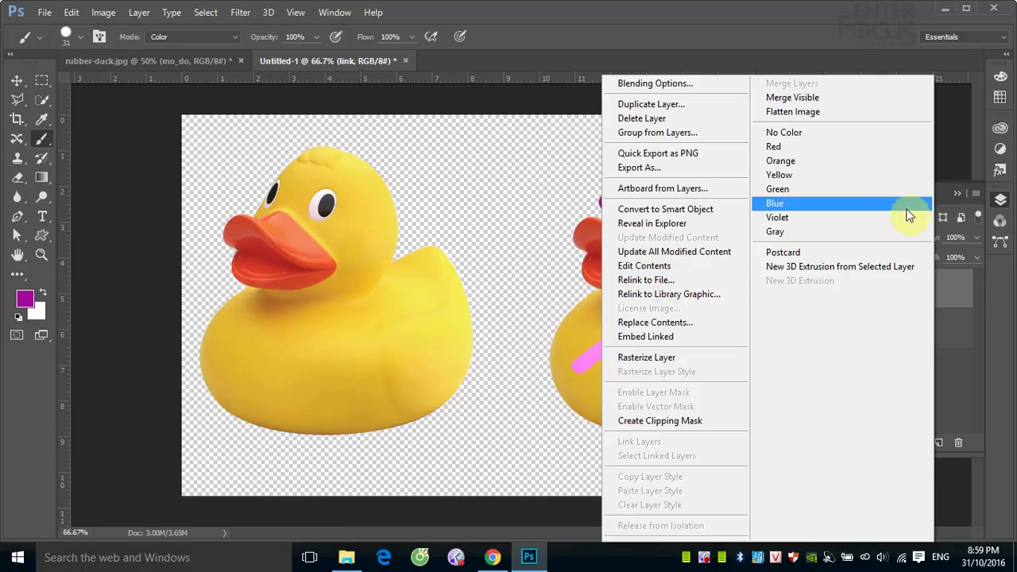
pyautogui.click(472, 204)
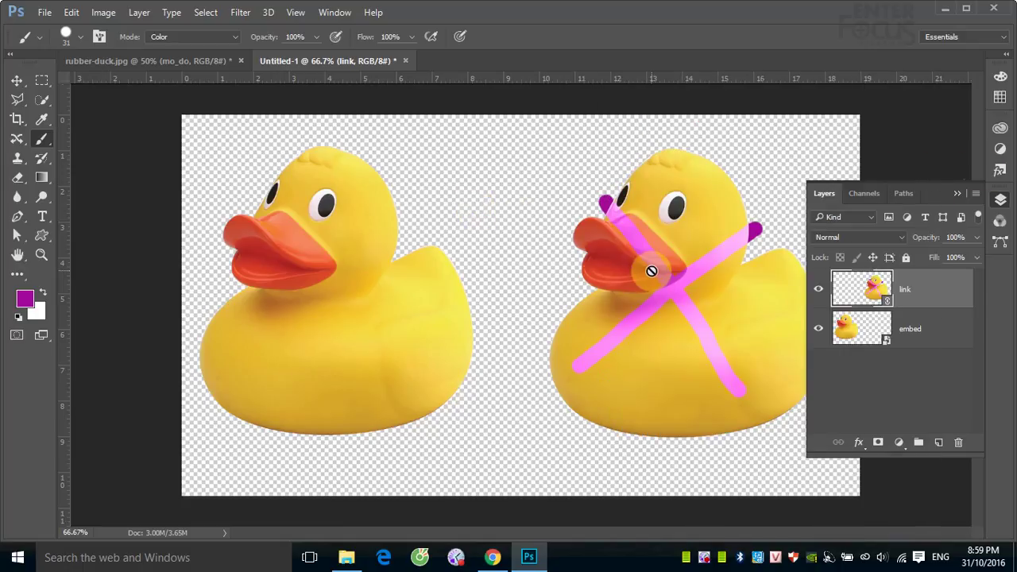
# Replace the link layer's contents with embed.psd from the Desktop
pyautogui.click(920, 294)
pyautogui.rightClick(920, 295)
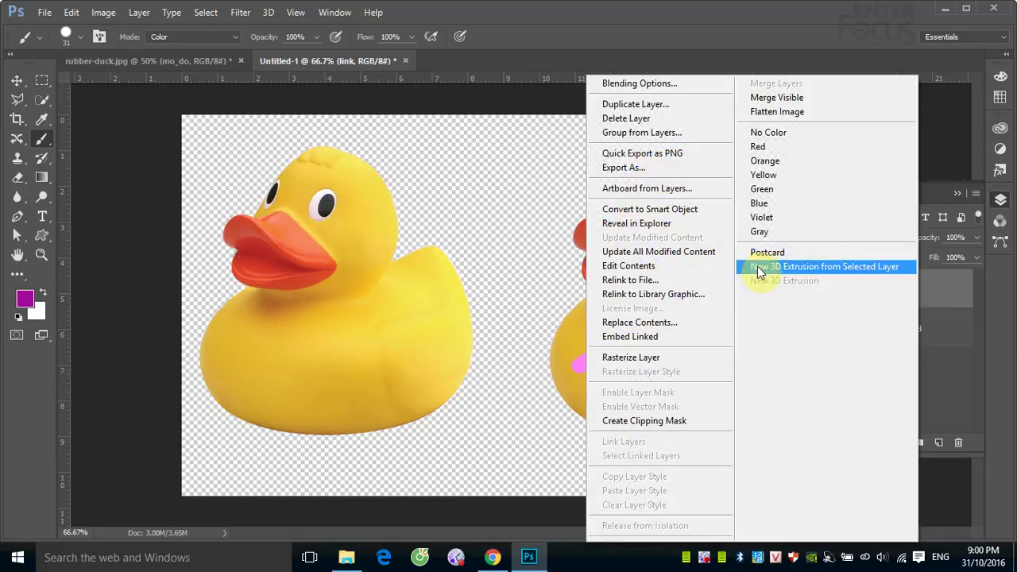
pyautogui.click(627, 282)
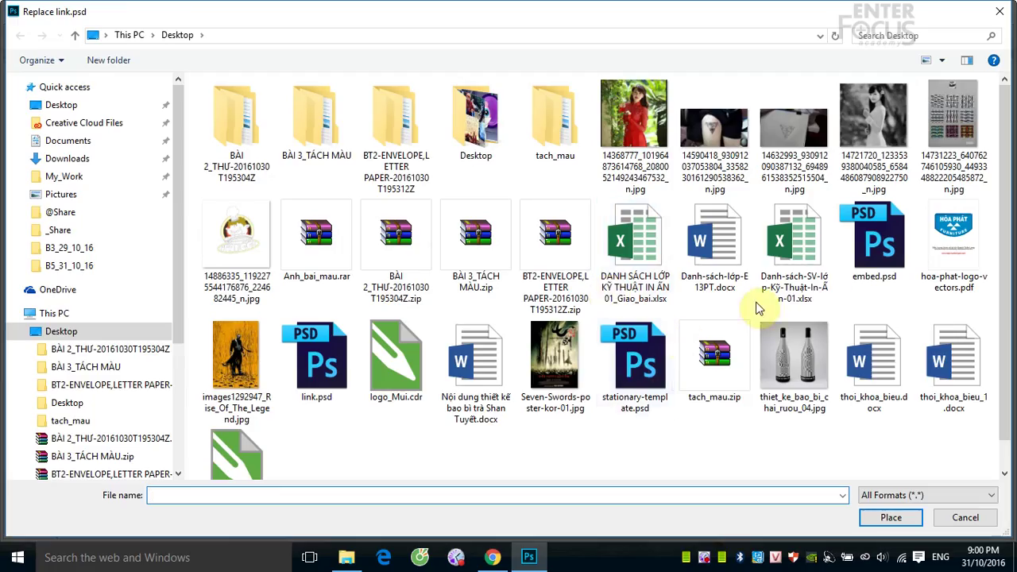
pyautogui.click(874, 238)
pyautogui.click(890, 518)
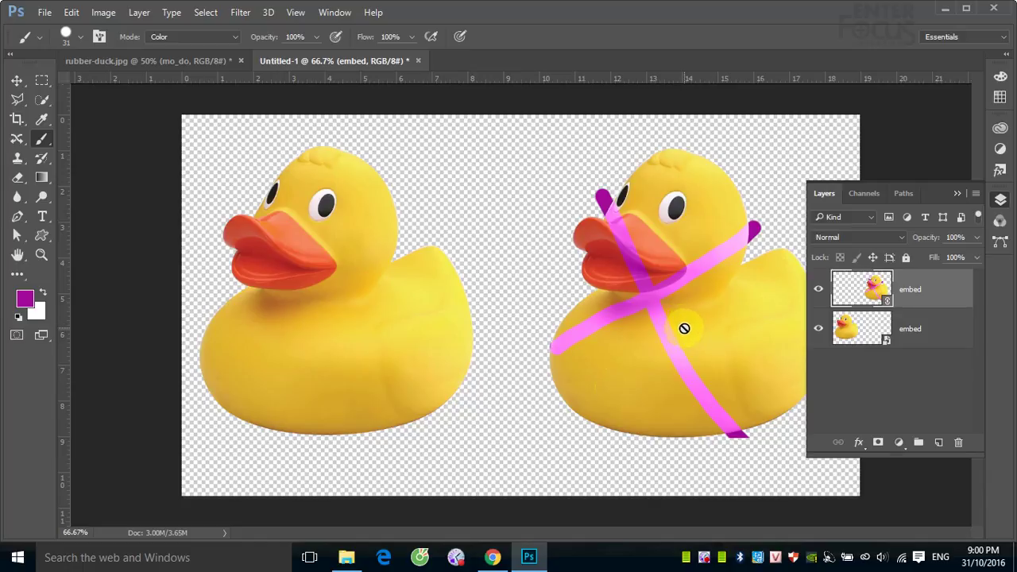
pyautogui.rightClick(926, 294)
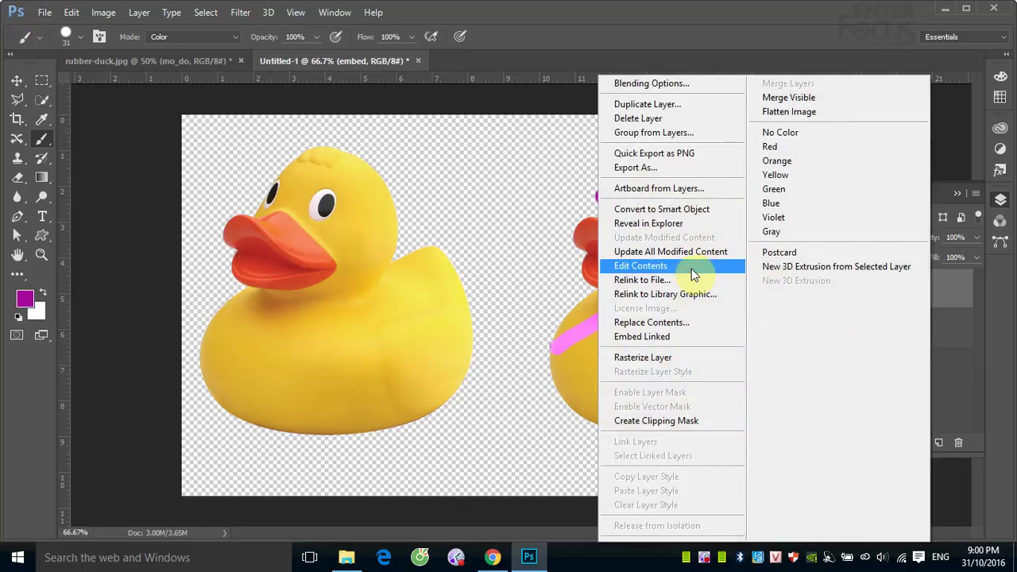
pyautogui.click(664, 282)
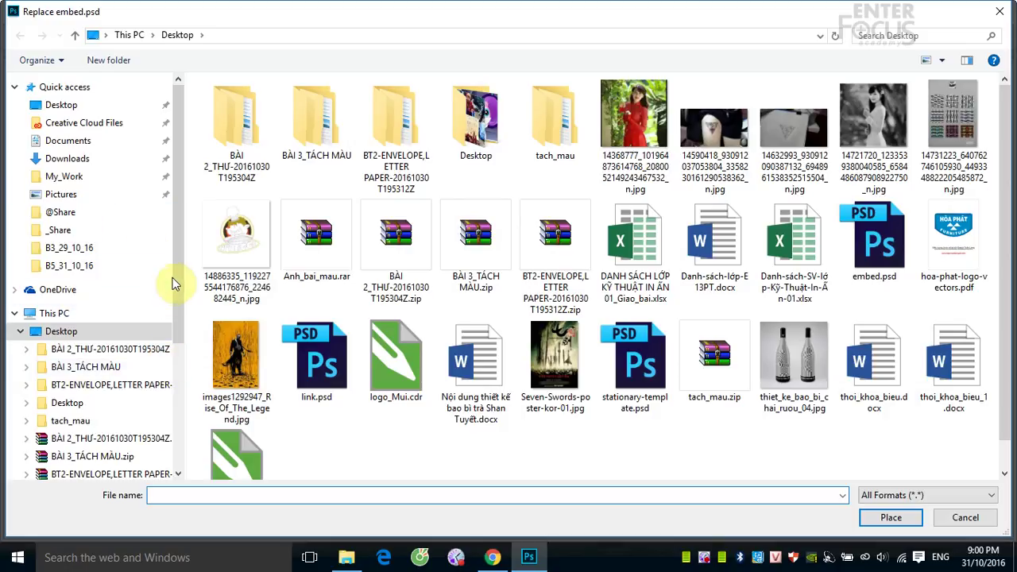
pyautogui.moveTo(176, 284); pyautogui.dragTo(159, 389)
pyautogui.click(63, 432)
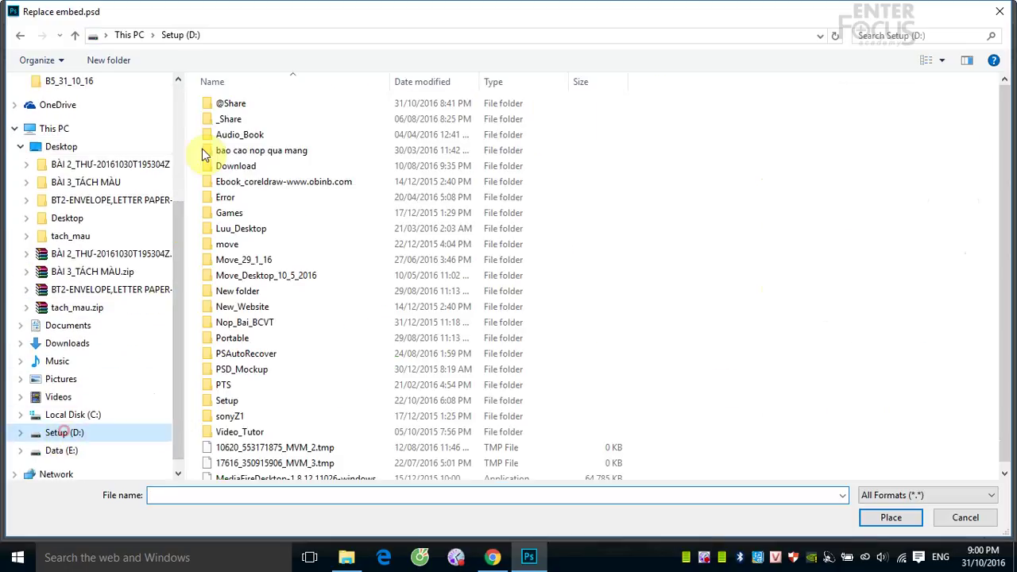
pyautogui.click(228, 109)
pyautogui.doubleClick(228, 108)
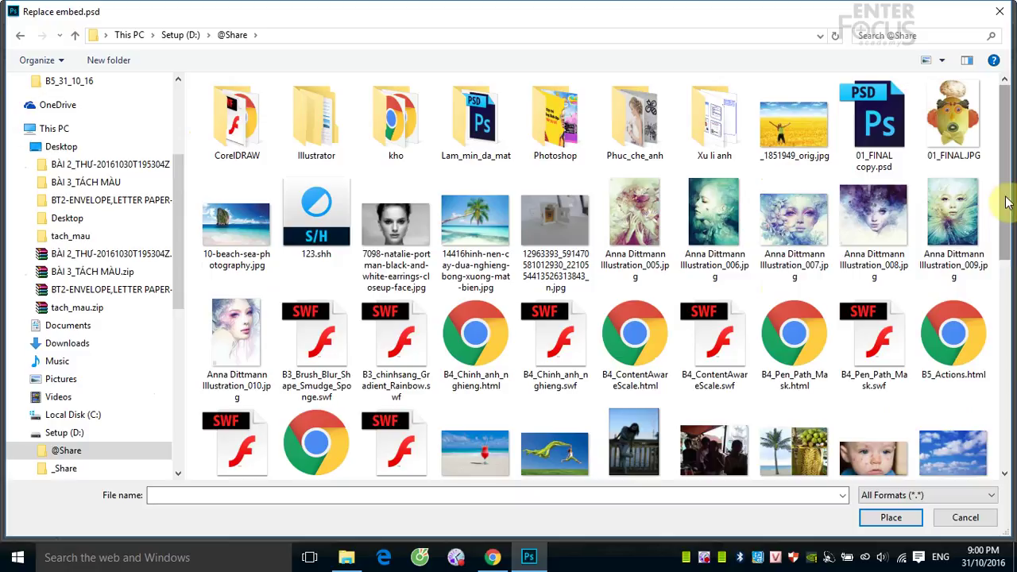
pyautogui.moveTo(1003, 193); pyautogui.dragTo(991, 341)
pyautogui.scroll(-3, 977, 357)
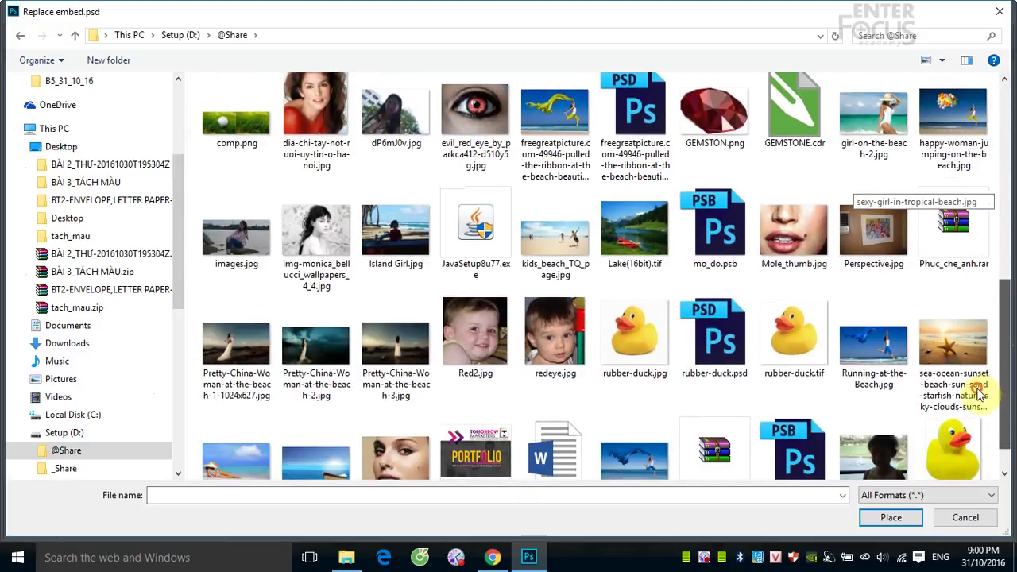
pyautogui.click(727, 264)
pyautogui.click(878, 518)
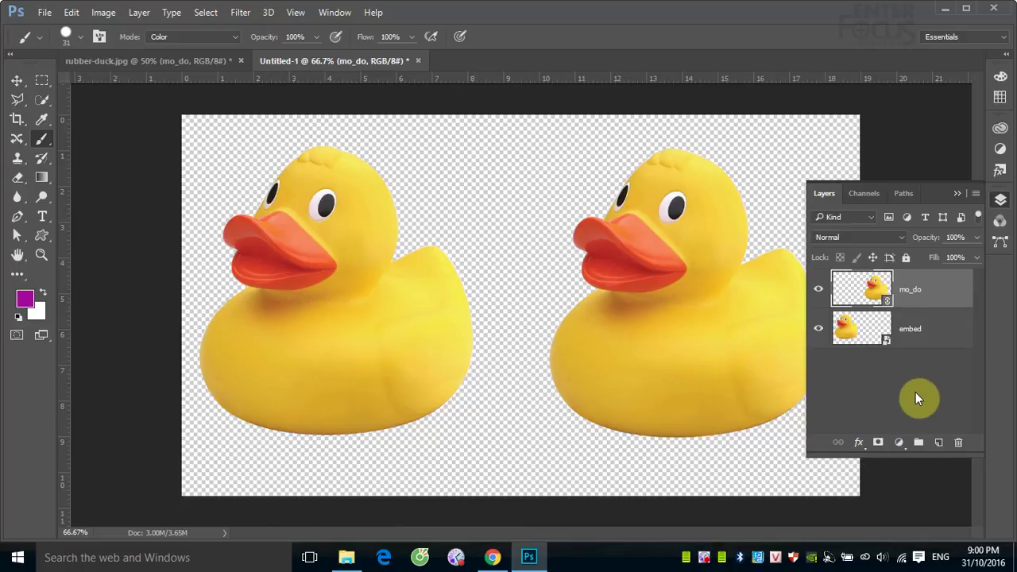
pyautogui.rightClick(945, 298)
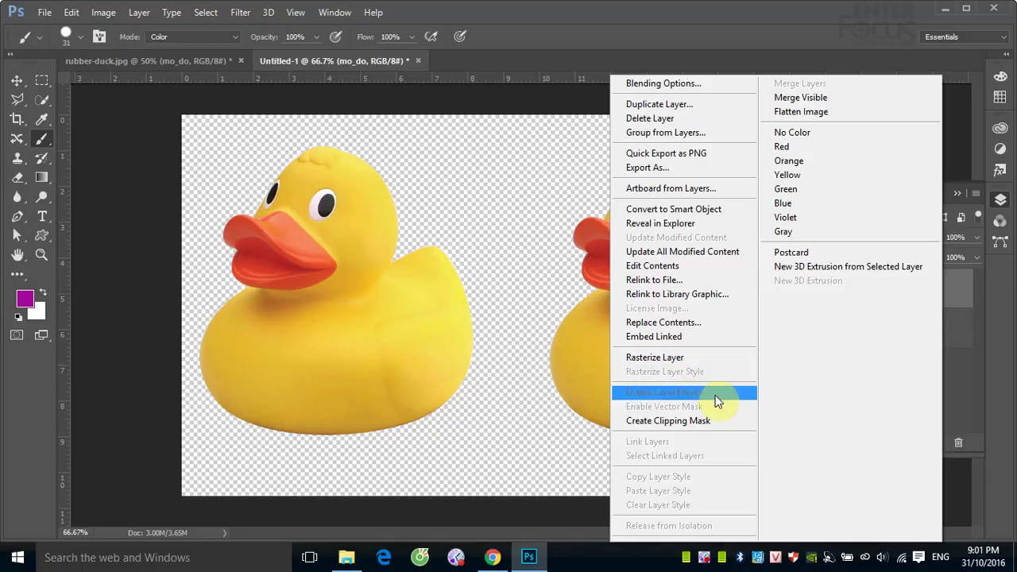
pyautogui.click(681, 421)
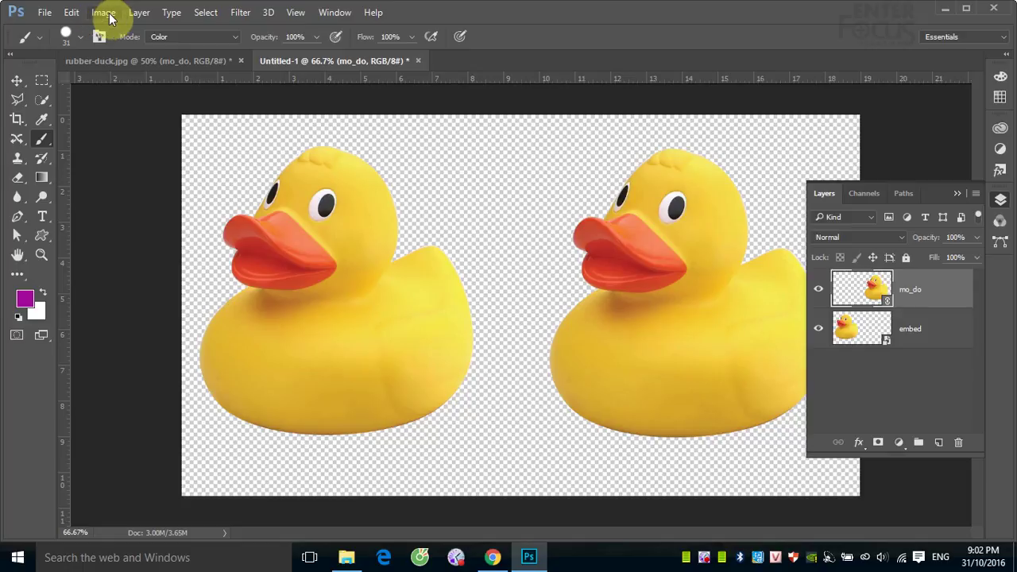
# Add a Bevel & Emboss effect to mo_do with its default settings
pyautogui.click(139, 13)
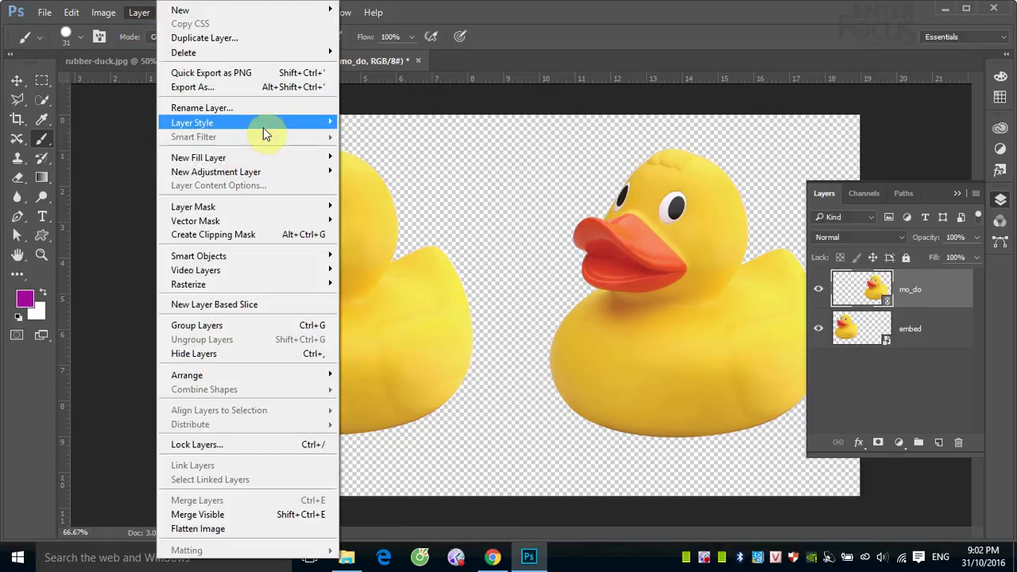
pyautogui.click(262, 124)
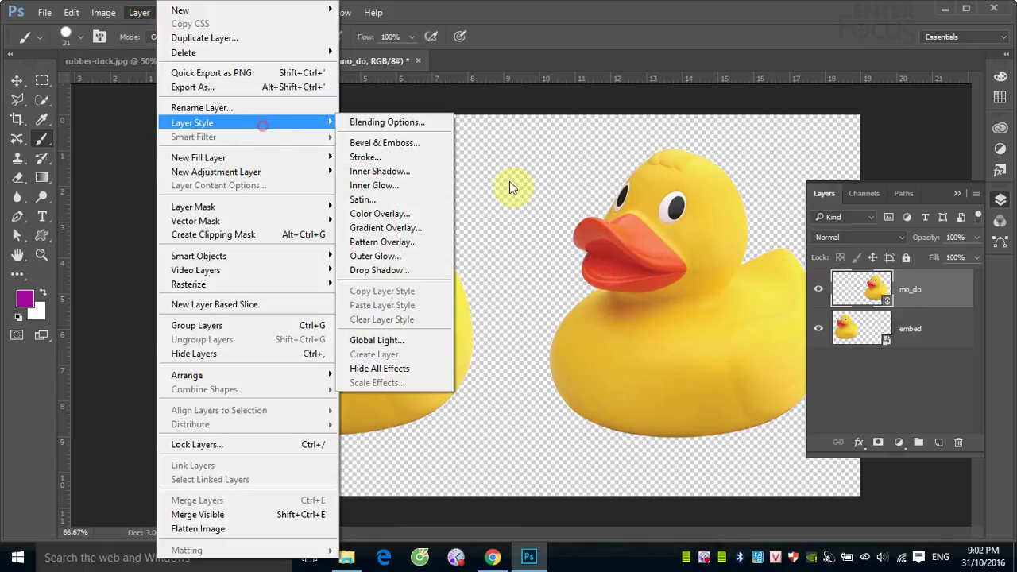
pyautogui.click(384, 142)
pyautogui.click(790, 209)
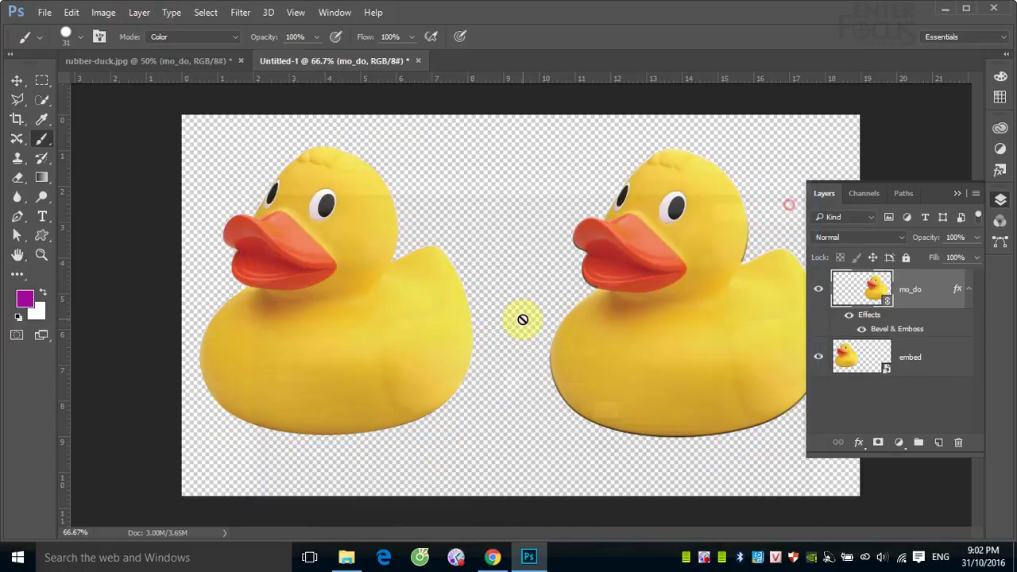
# Add a Pattern Overlay effect to mo_do with its default settings
pyautogui.click(103, 13)
pyautogui.moveTo(191, 123)
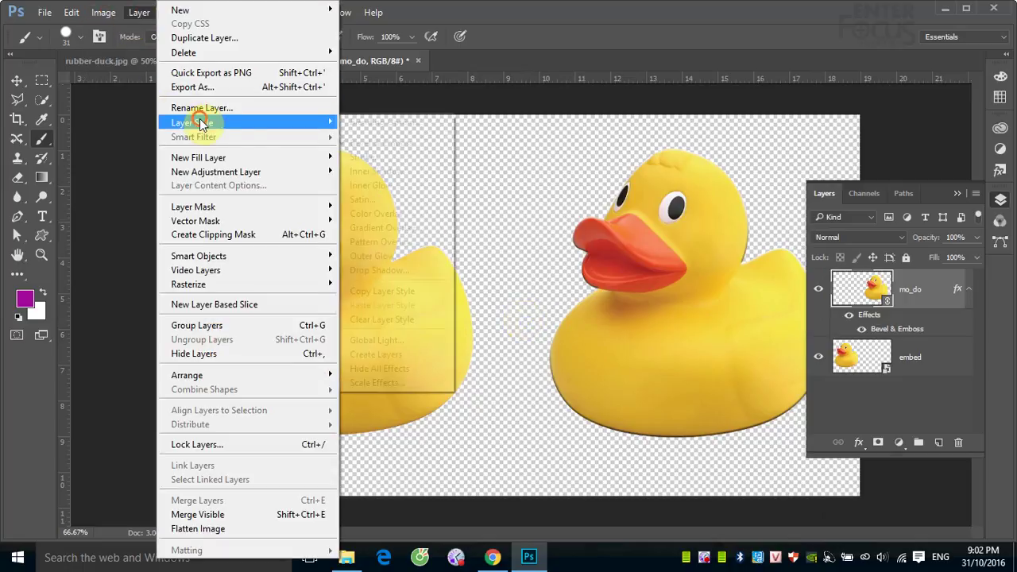
pyautogui.click(429, 242)
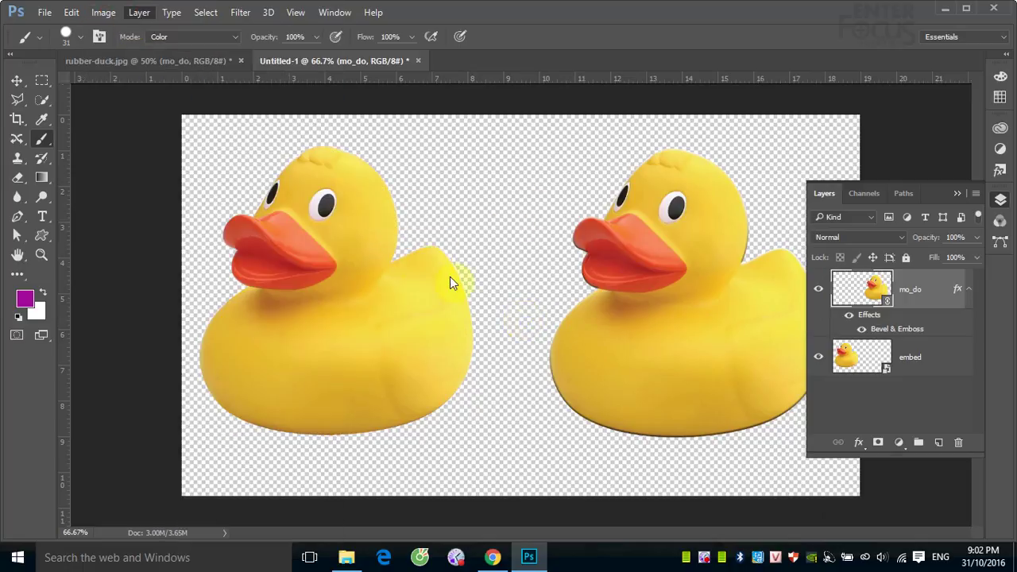
pyautogui.click(768, 207)
pyautogui.press('b')
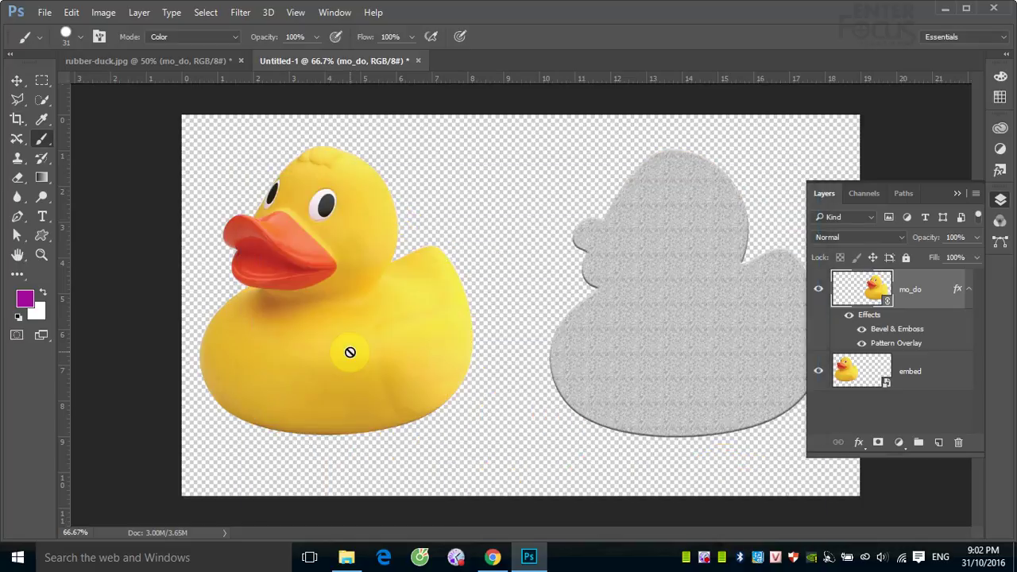
pyautogui.click(139, 12)
pyautogui.moveTo(193, 122)
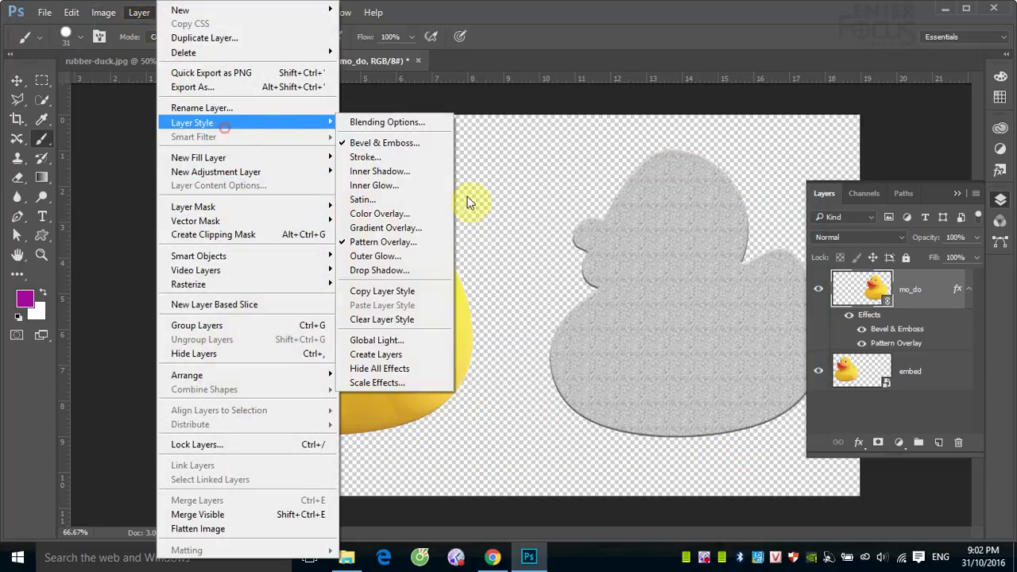
# Add a Spectrum Gradient Overlay to mo_do, then hide all its layer effects
pyautogui.click(392, 228)
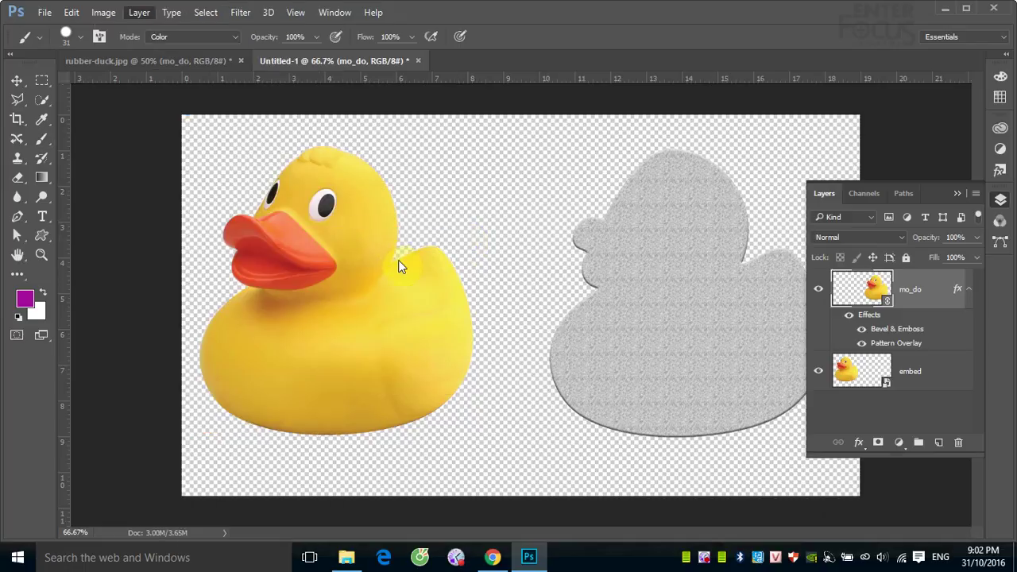
pyautogui.click(561, 261)
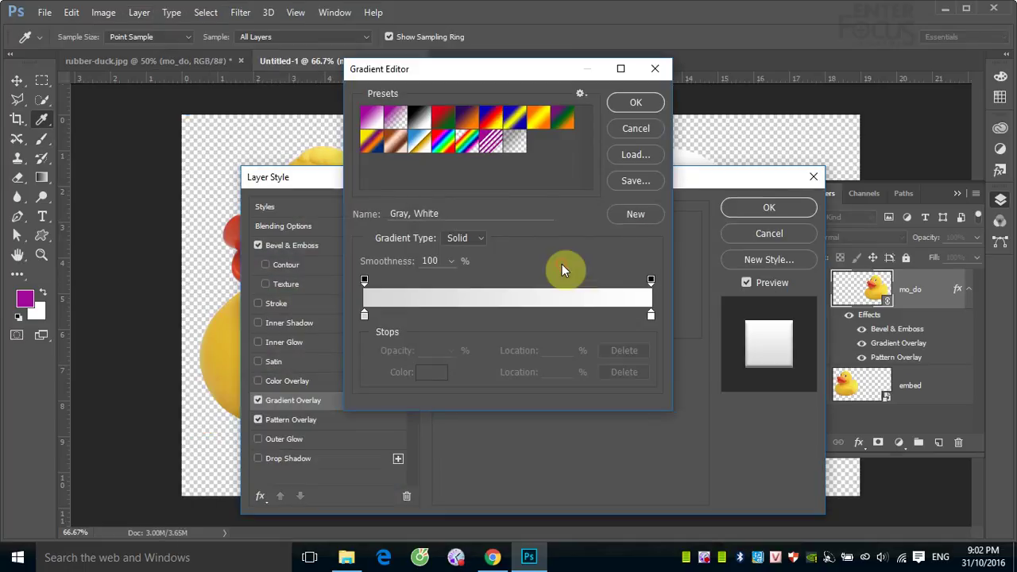
pyautogui.click(457, 145)
pyautogui.click(634, 104)
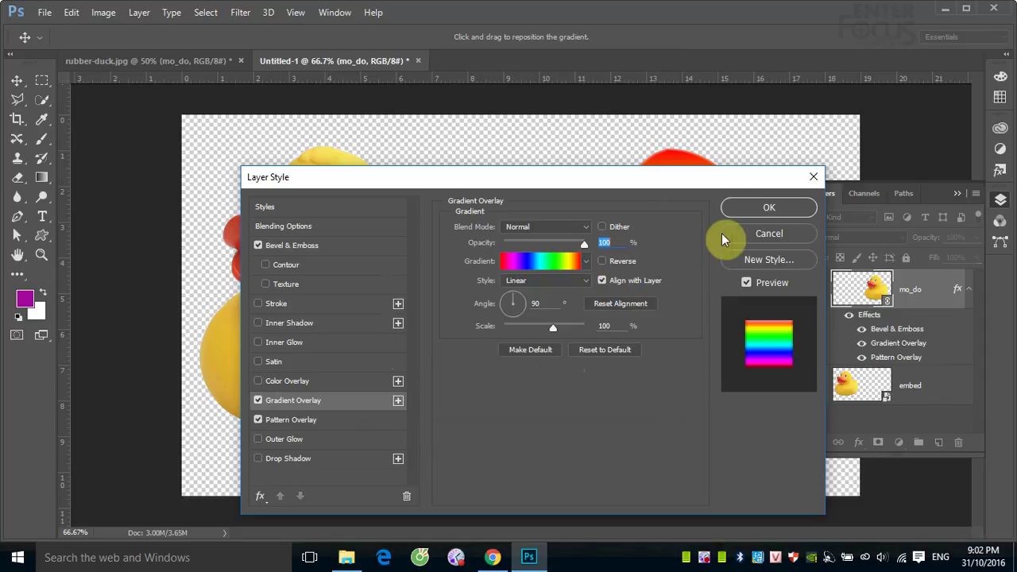
pyautogui.press('Return')
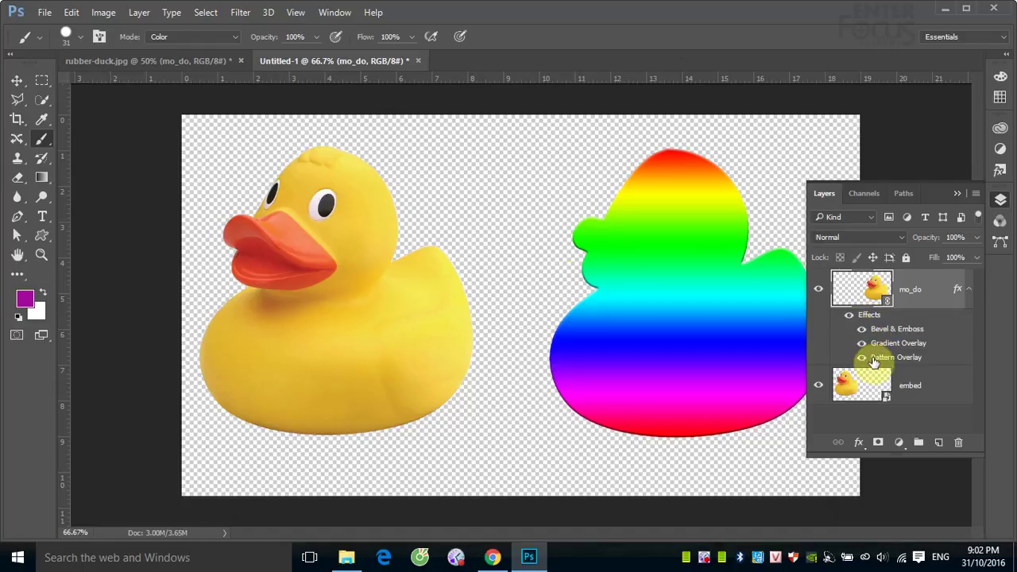
pyautogui.click(849, 315)
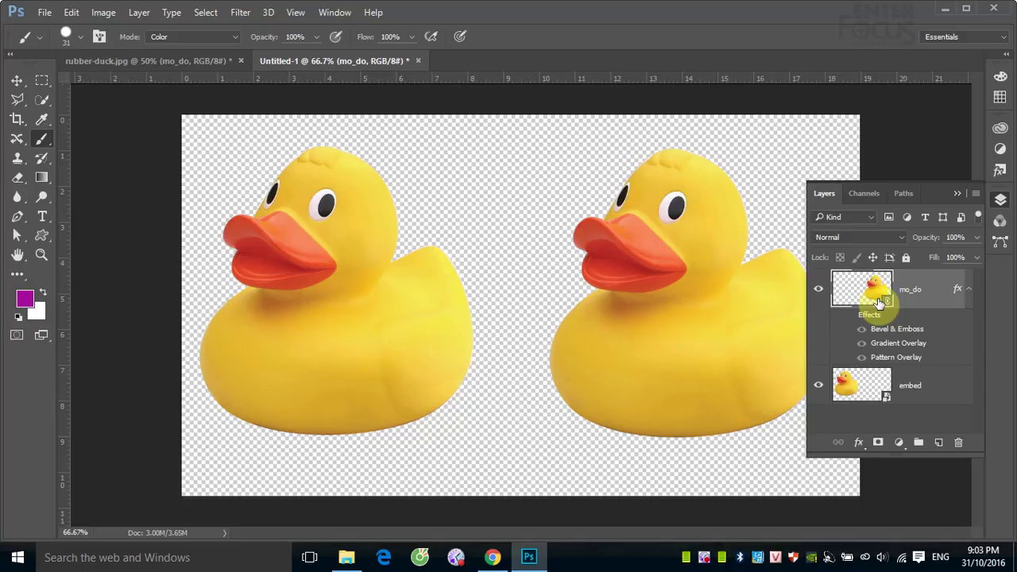
pyautogui.click(819, 289)
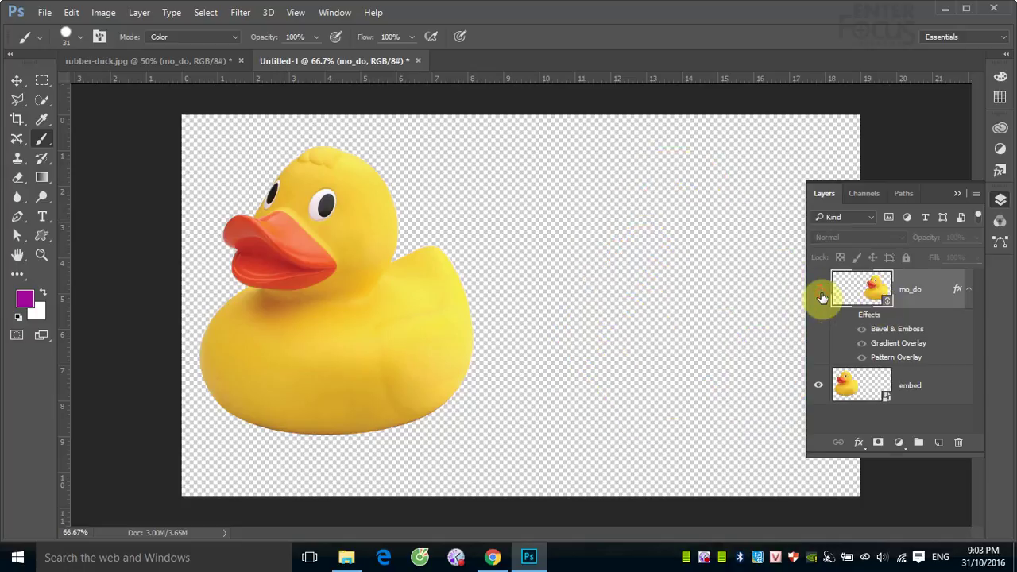
pyautogui.click(818, 289)
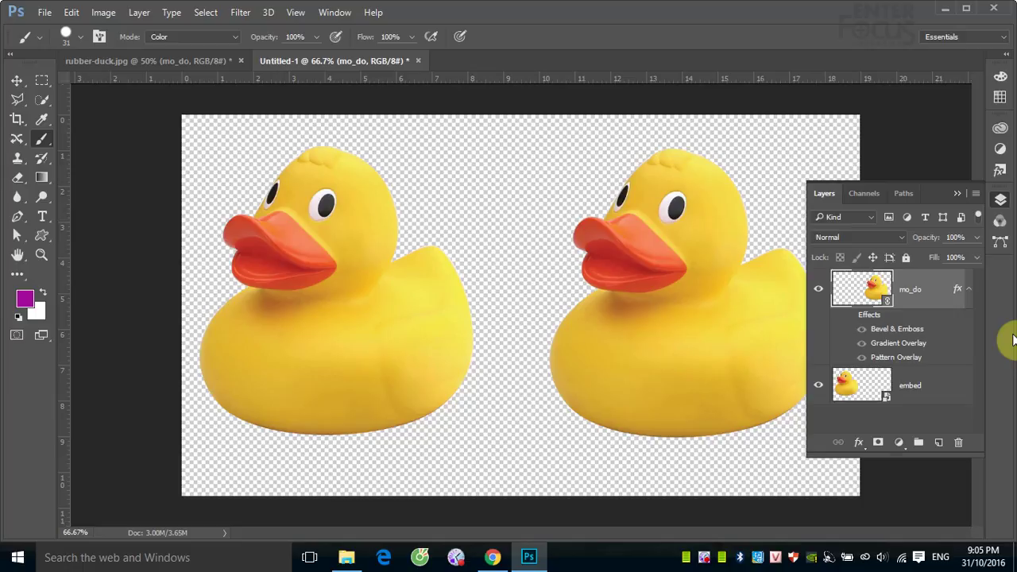
pyautogui.rightClick(704, 558)
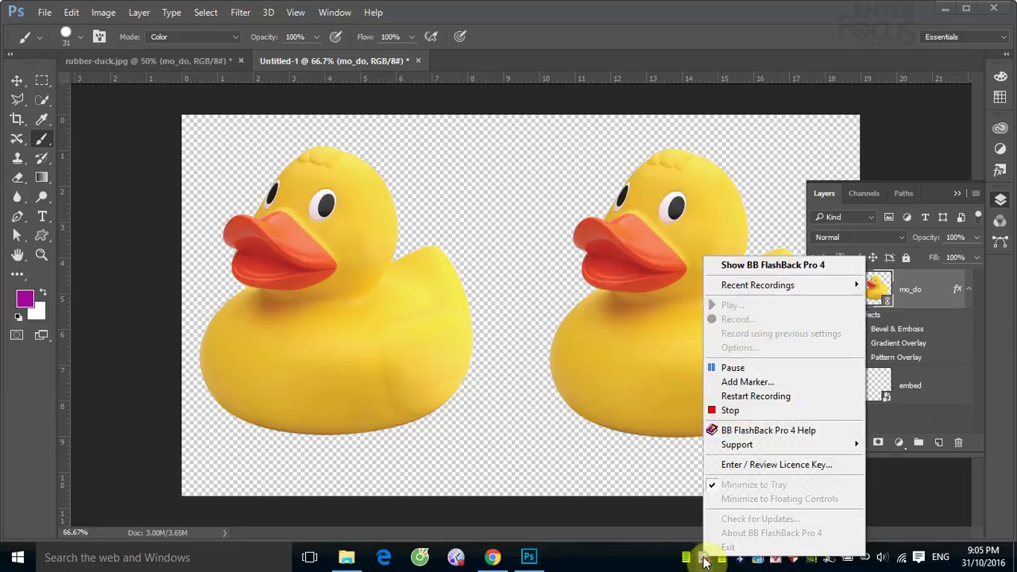